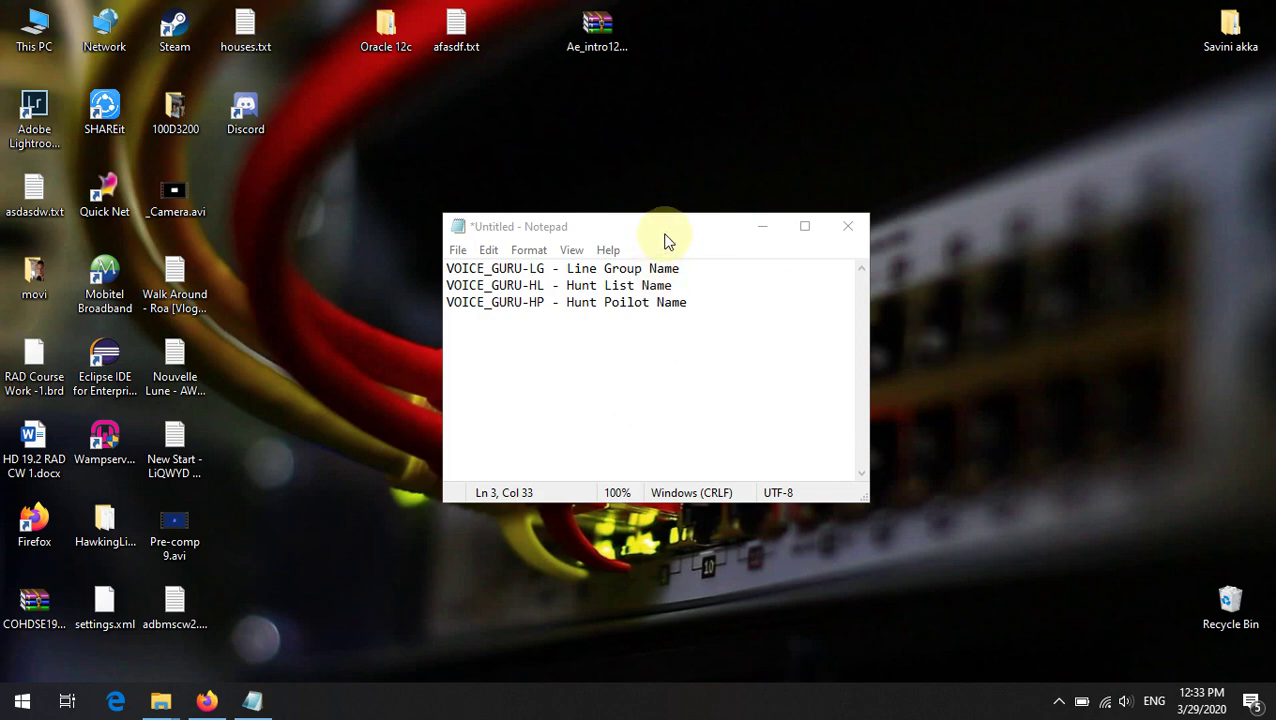
Step: Review the planned line group, hunt list and hunt pilot names in the Notepad notes
{"action": "left_click_drag", "start_coordinate": [664, 226], "coordinate": [647, 215]}
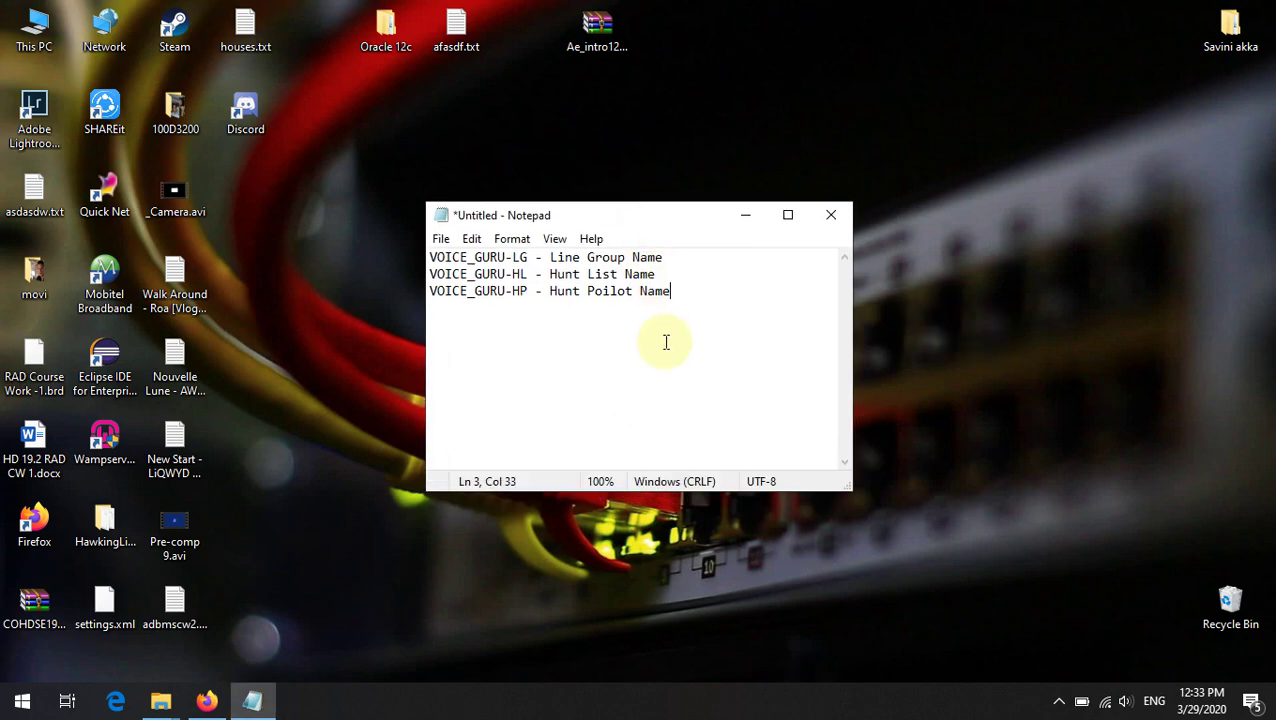
{"action": "left_click_drag", "start_coordinate": [528, 257], "coordinate": [430, 258]}
{"action": "left_click_drag", "start_coordinate": [528, 274], "coordinate": [429, 274]}
{"action": "left_click_drag", "start_coordinate": [528, 291], "coordinate": [432, 291]}
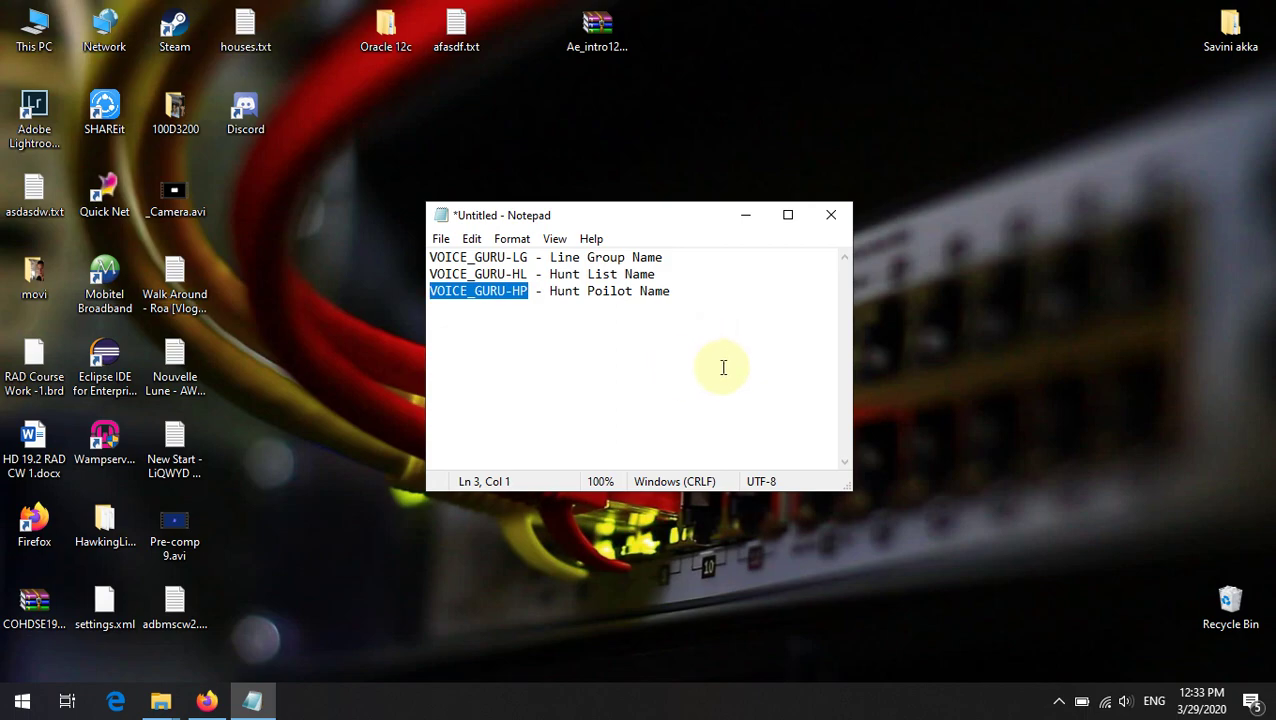
{"action": "right_click", "coordinate": [963, 275]}
{"action": "left_click", "coordinate": [1001, 335]}
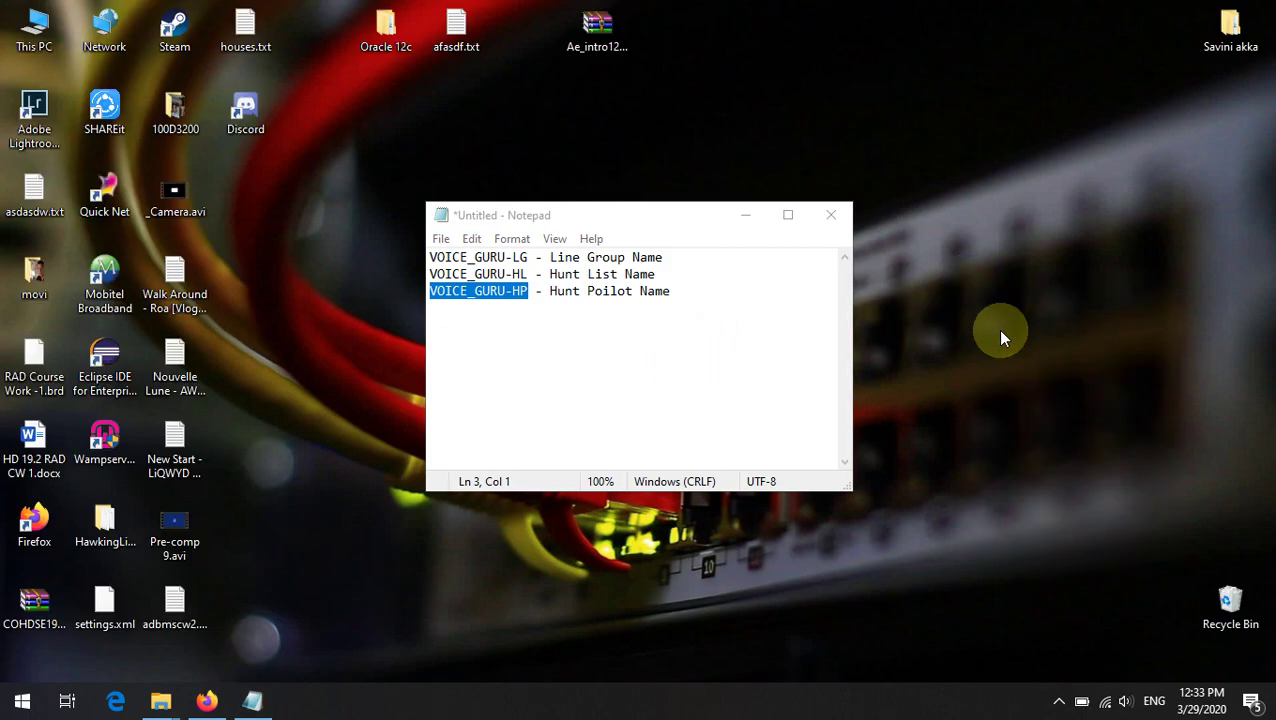
Step: Switch to Cisco Unified CM Administration in Firefox and start a new line group from the Route/Hunt line group list
{"action": "left_click", "coordinate": [206, 700]}
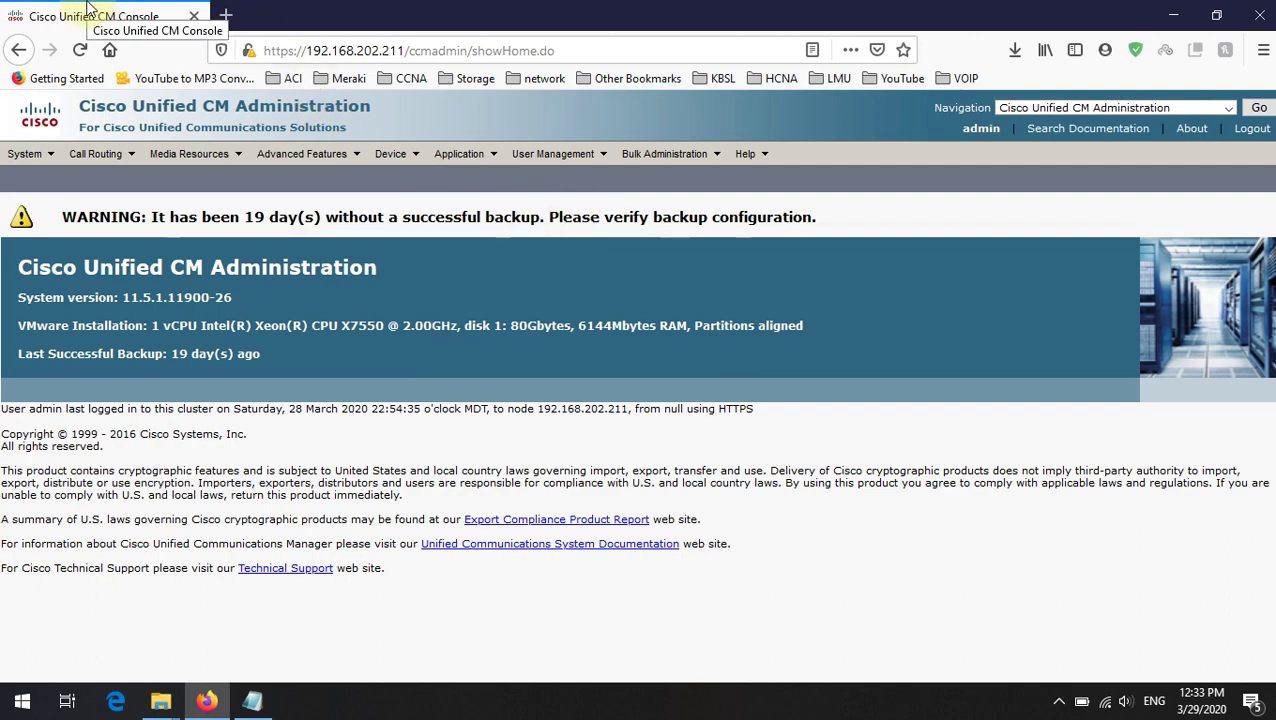
{"action": "mouse_move", "coordinate": [118, 160]}
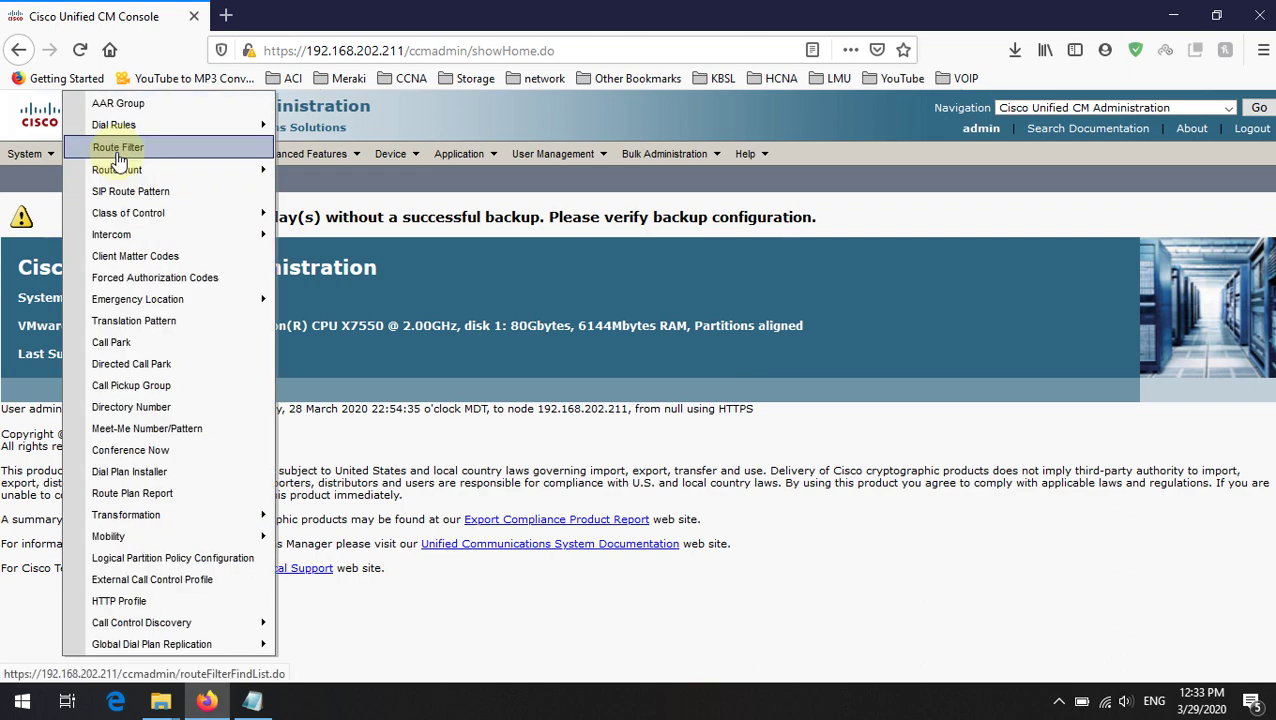
{"action": "mouse_move", "coordinate": [168, 174]}
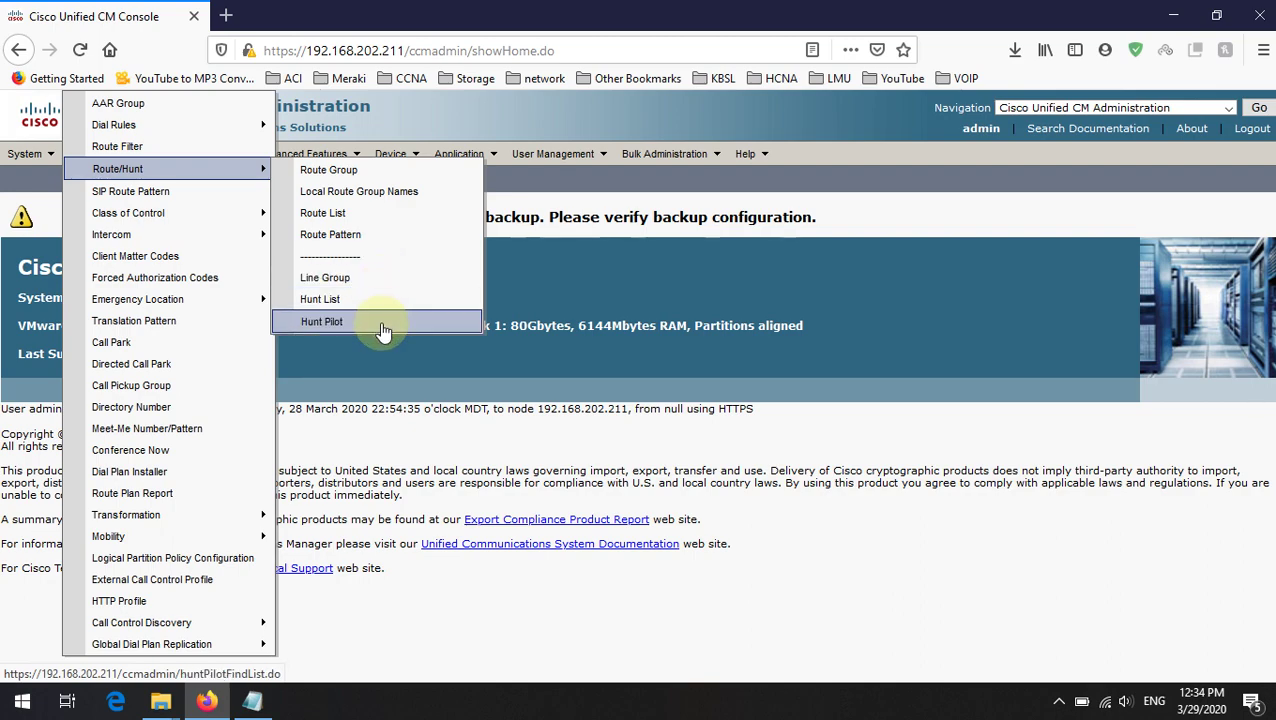
{"action": "left_click", "coordinate": [378, 288]}
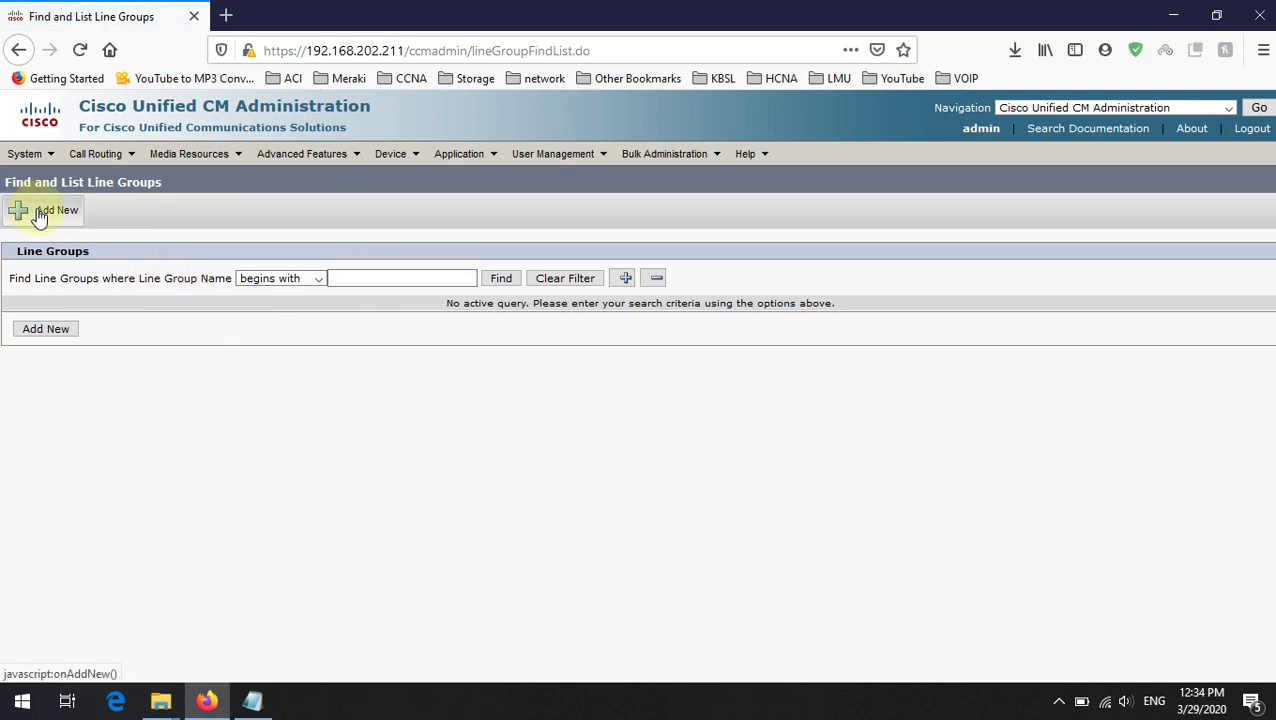
{"action": "left_click", "coordinate": [40, 214]}
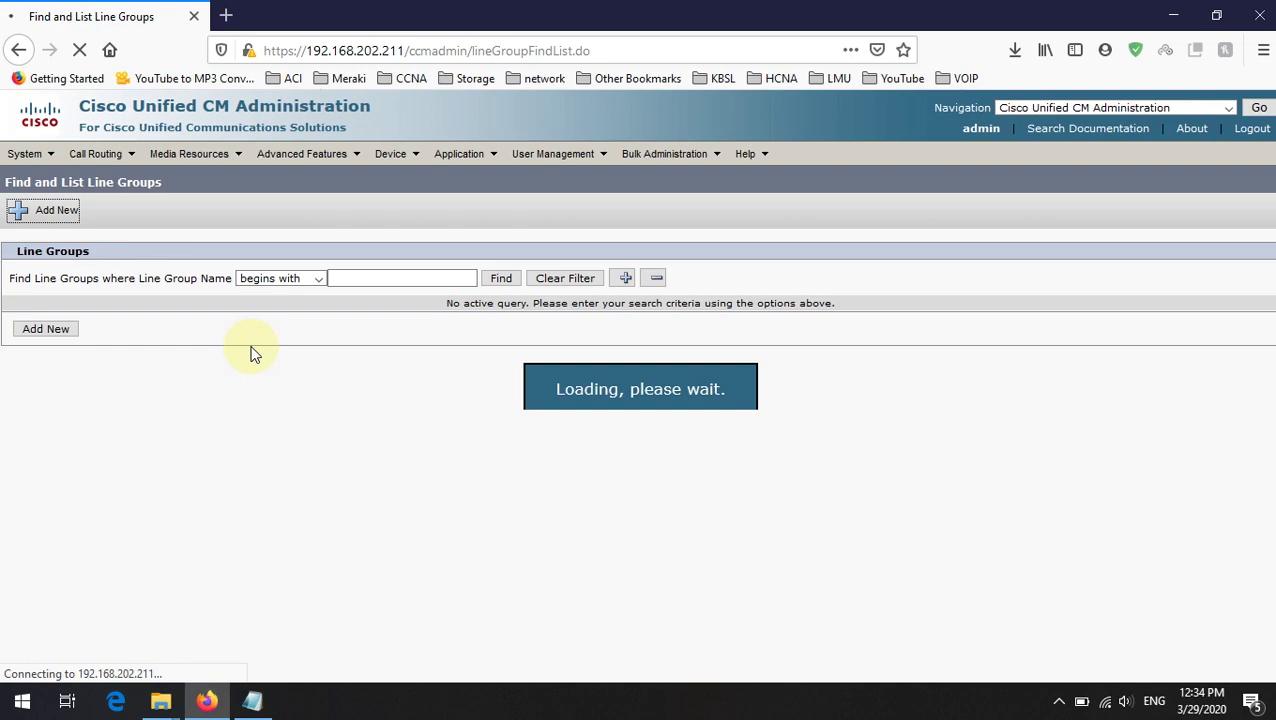
Step: Copy VOICE_GURU-LG from the Notepad notes and paste it as the line group name
{"action": "left_click", "coordinate": [252, 701]}
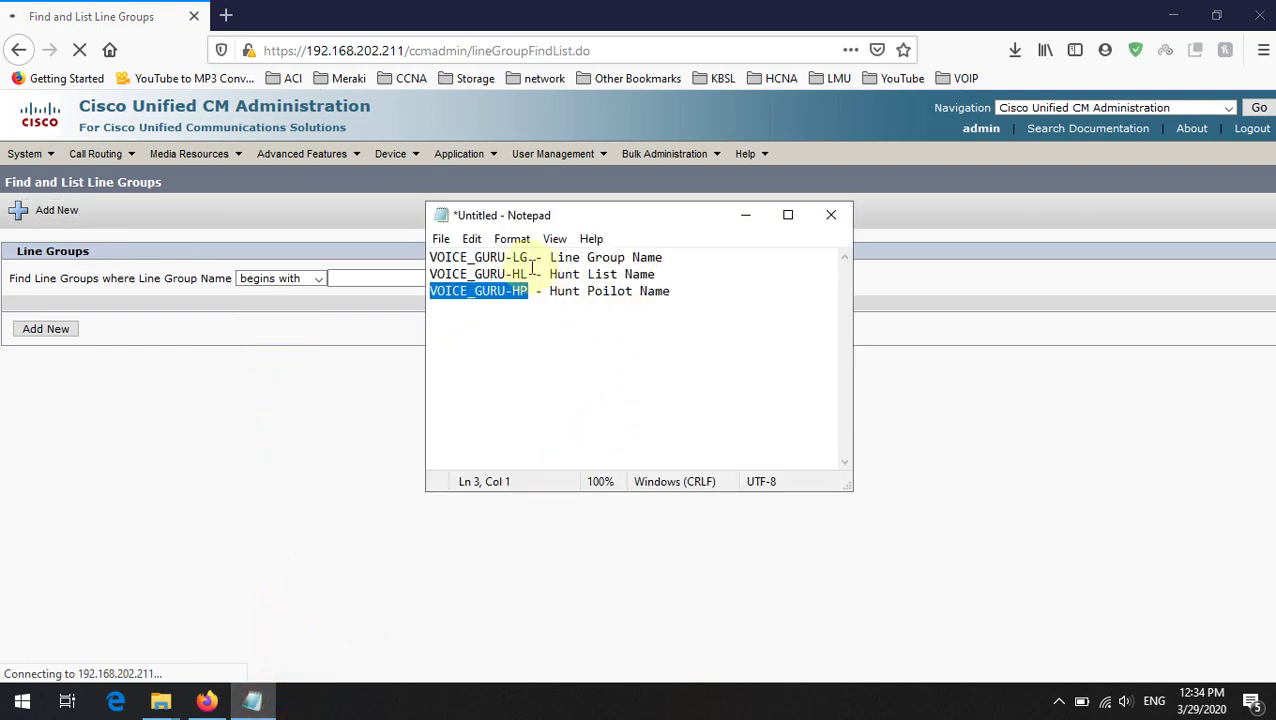
{"action": "left_click_drag", "start_coordinate": [527, 258], "coordinate": [430, 258]}
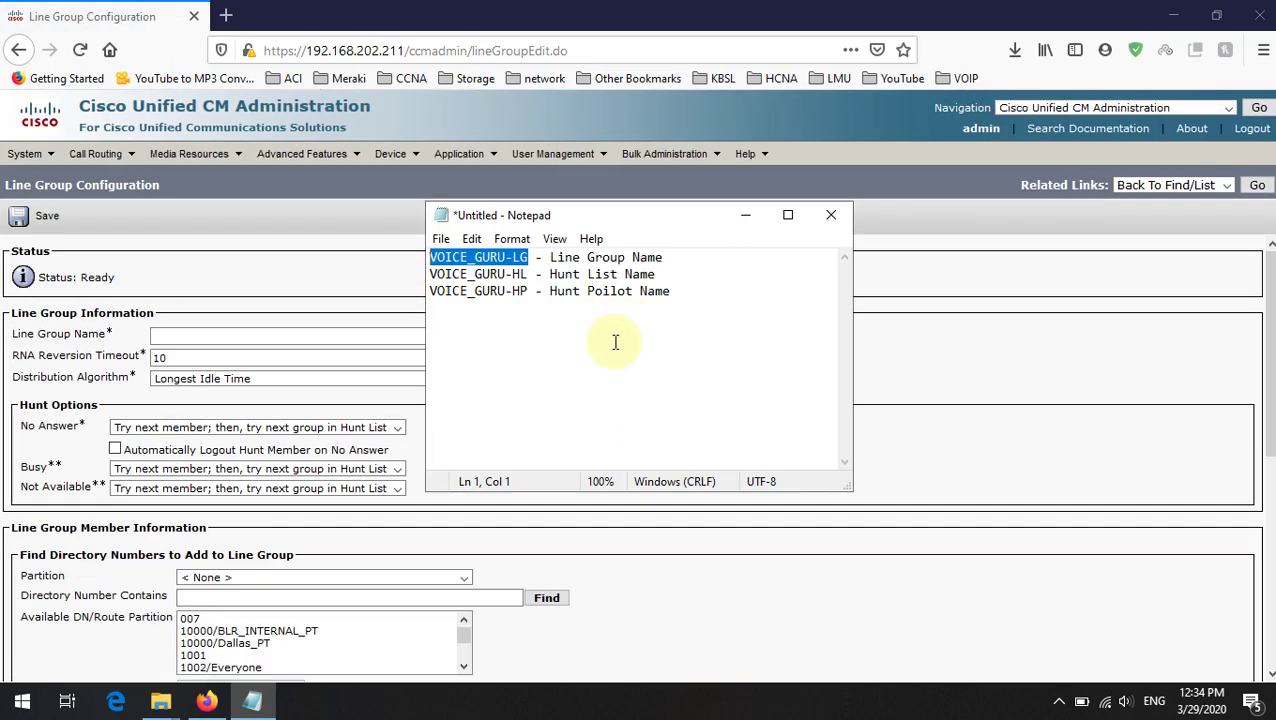
{"action": "right_click", "coordinate": [495, 264]}
{"action": "left_click", "coordinate": [516, 317]}
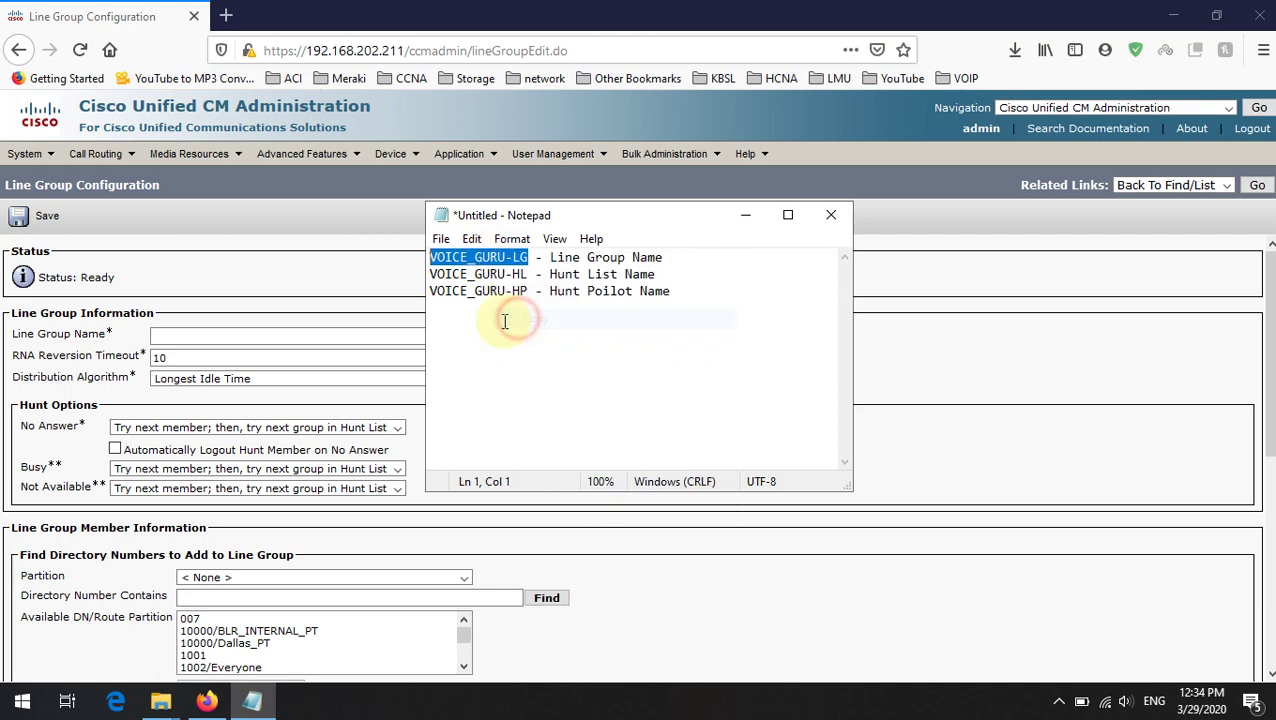
{"action": "left_click", "coordinate": [105, 14]}
{"action": "left_click", "coordinate": [236, 338]}
{"action": "right_click", "coordinate": [238, 340]}
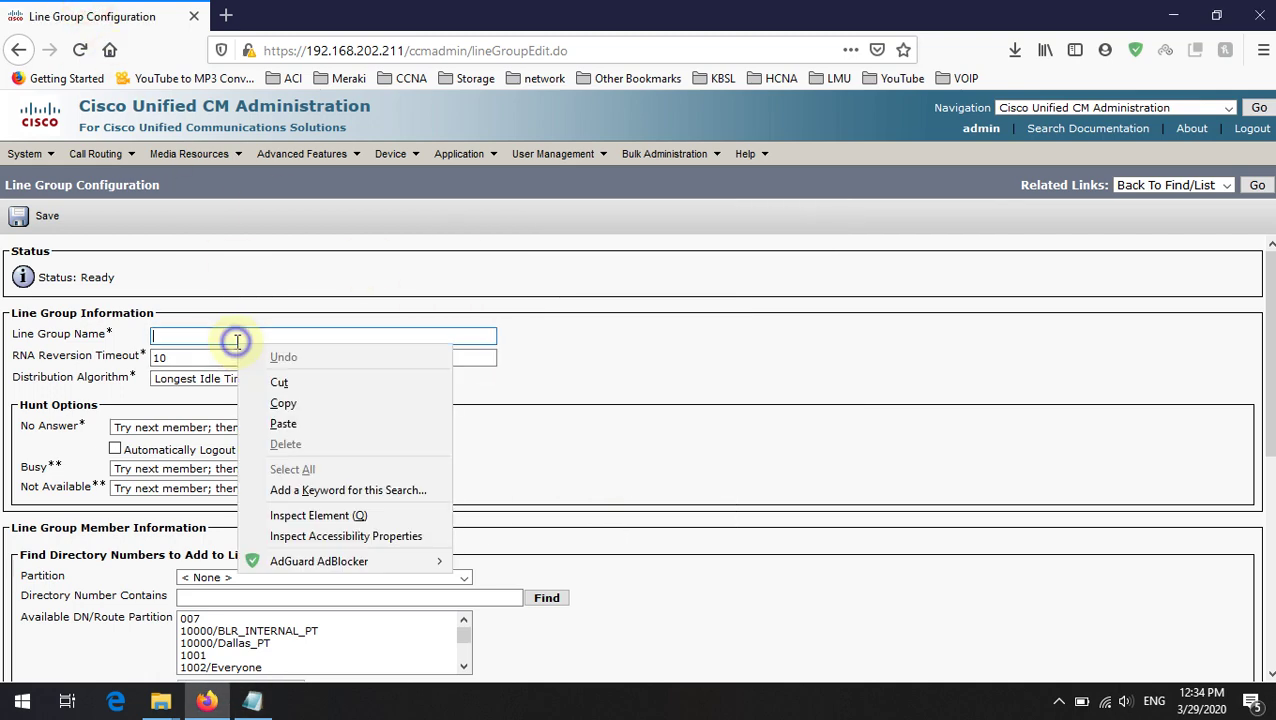
{"action": "left_click", "coordinate": [283, 424]}
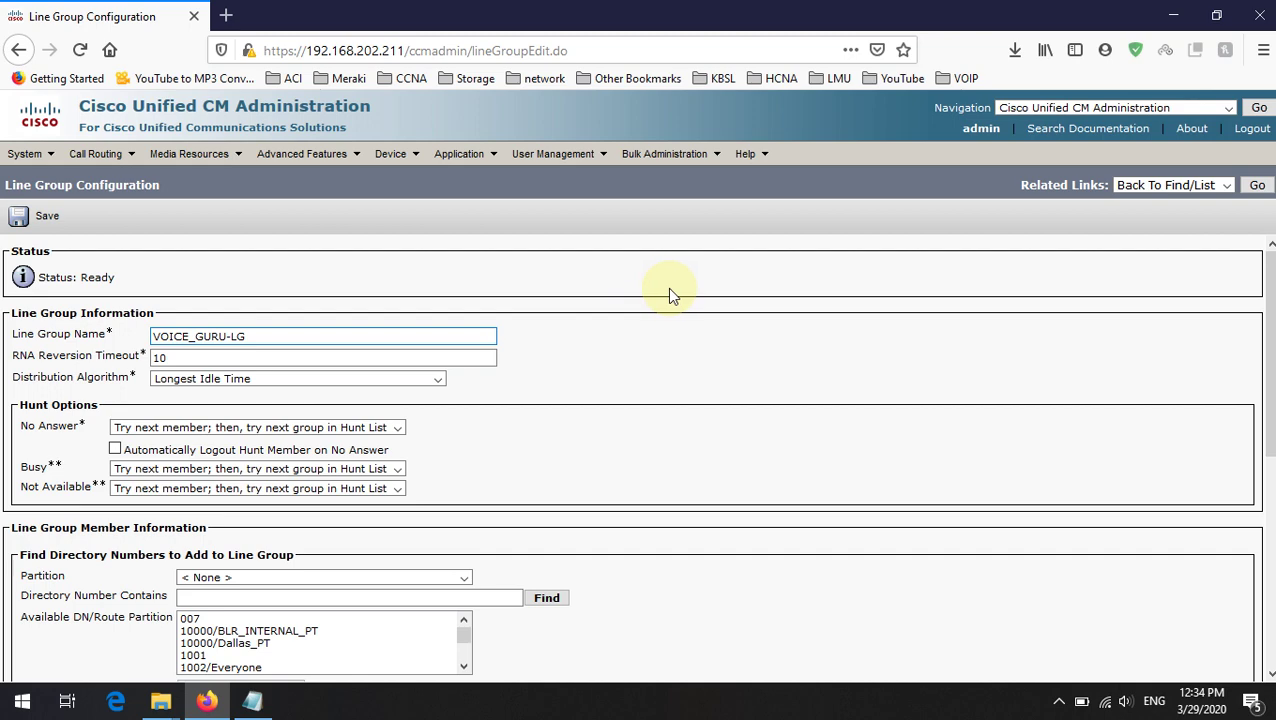
Step: Set the line group's distribution algorithm to Top Down
{"action": "scroll", "coordinate": [185, 388], "scroll_direction": "down", "scroll_amount": 1}
{"action": "scroll", "coordinate": [180, 360], "scroll_direction": "up", "scroll_amount": 1}
{"action": "left_click", "coordinate": [188, 380]}
{"action": "left_click", "coordinate": [196, 402]}
{"action": "left_click", "coordinate": [262, 378]}
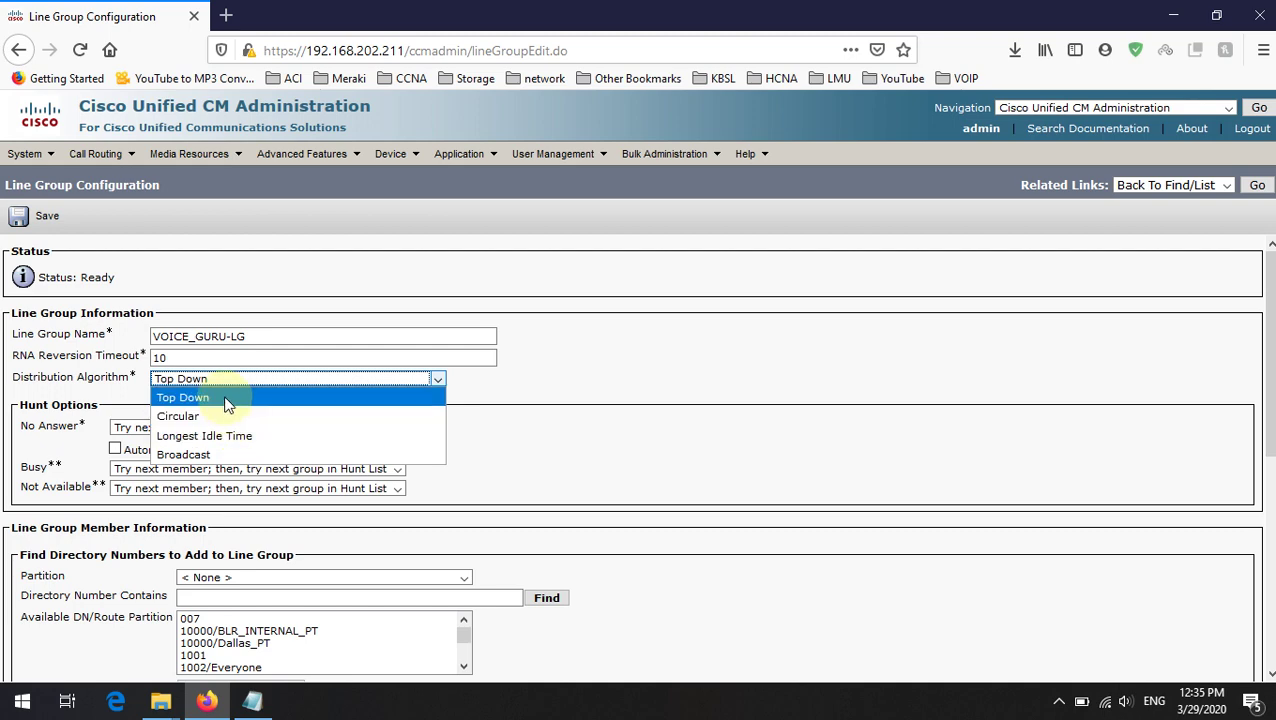
{"action": "left_click", "coordinate": [227, 400]}
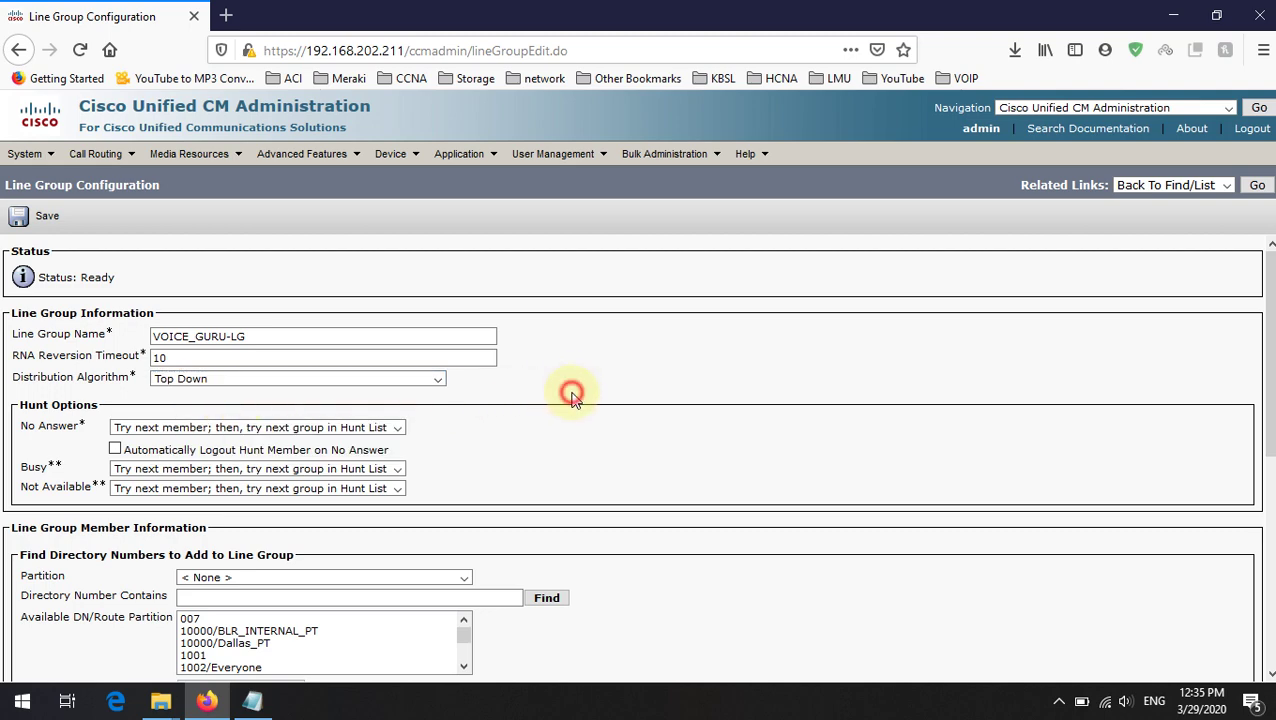
Step: Find directory number 9001 and add 9001/Internal_PT to the line group members
{"action": "scroll", "coordinate": [563, 377], "scroll_direction": "down", "scroll_amount": 3}
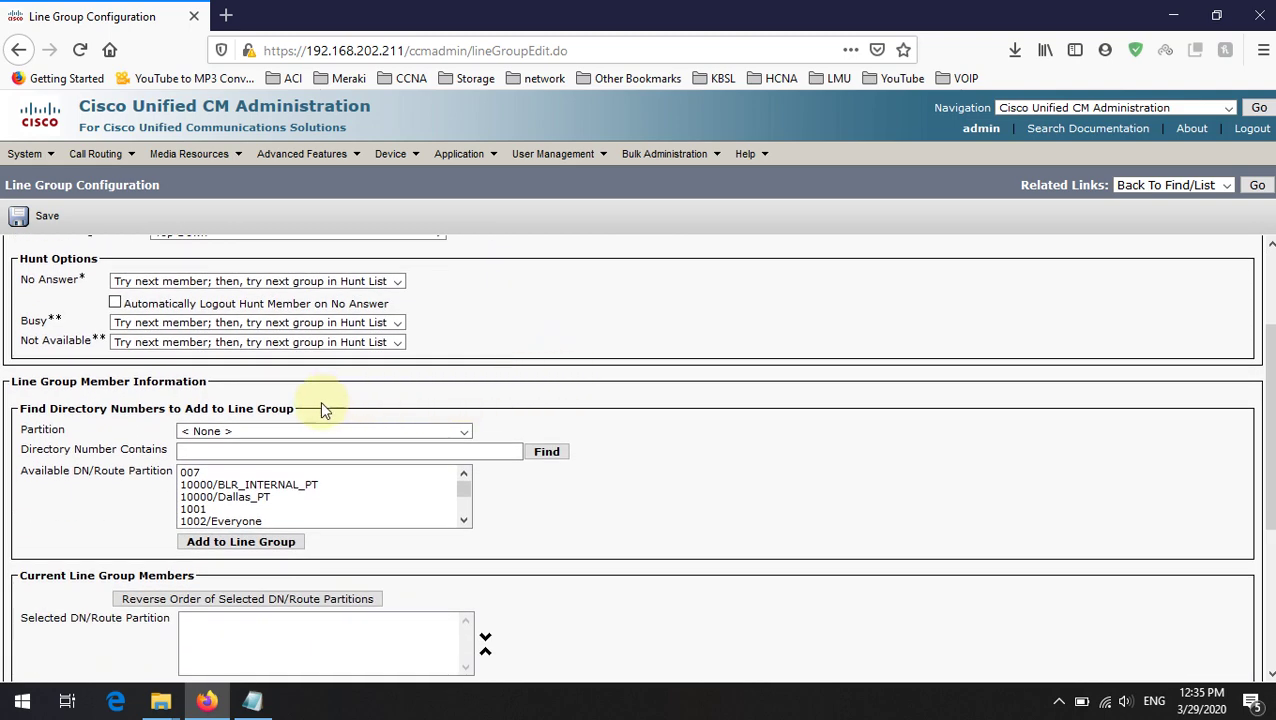
{"action": "left_click_drag", "start_coordinate": [40, 384], "coordinate": [333, 390]}
{"action": "left_click", "coordinate": [335, 391]}
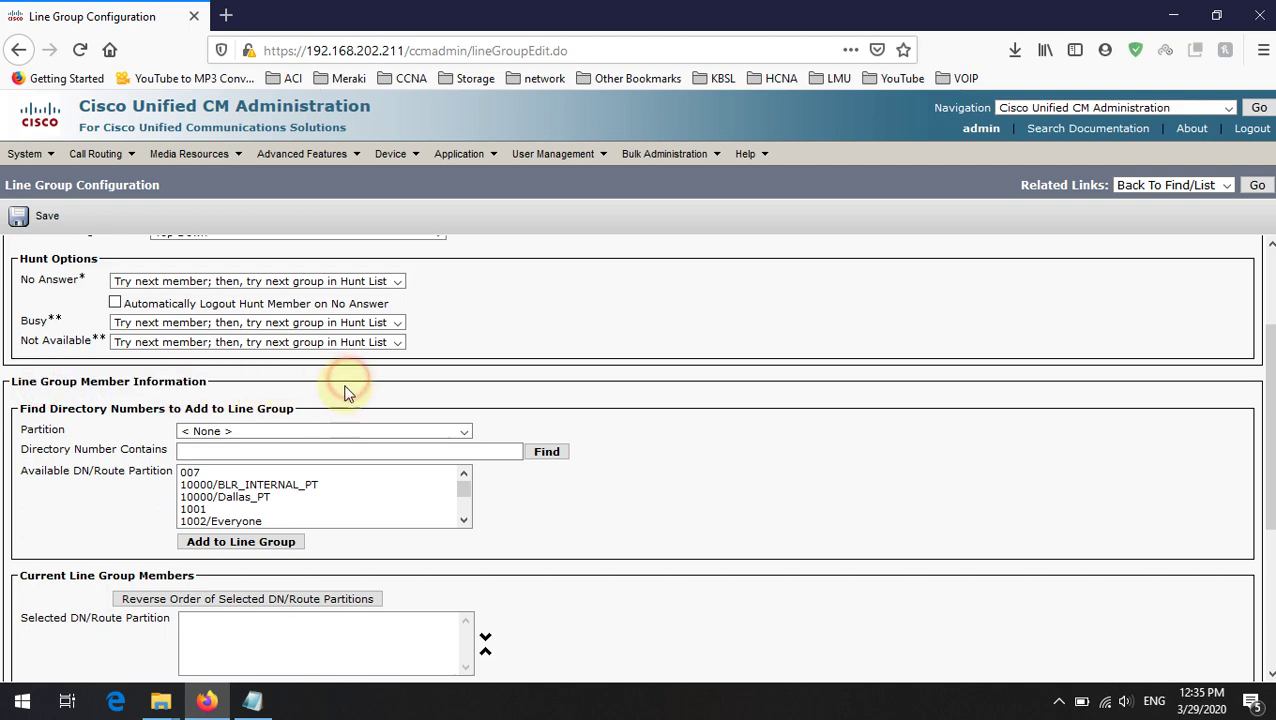
{"action": "left_click", "coordinate": [331, 451]}
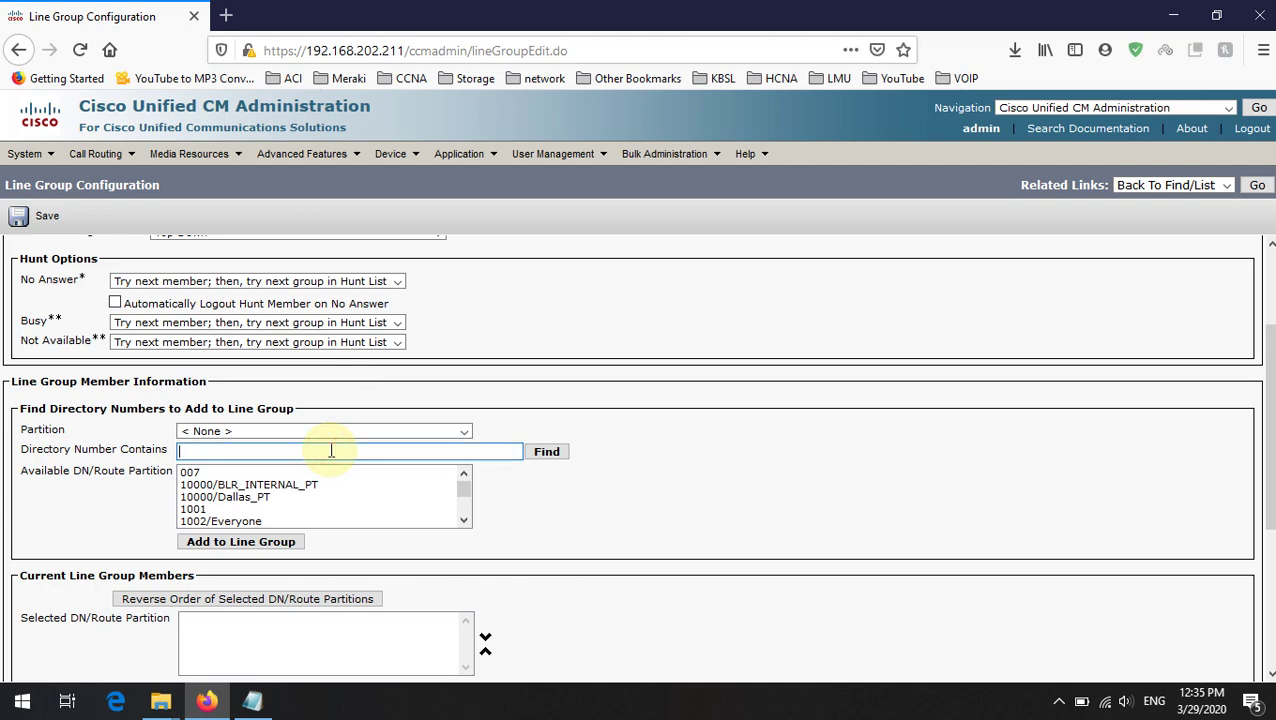
{"action": "type", "text": "9"}
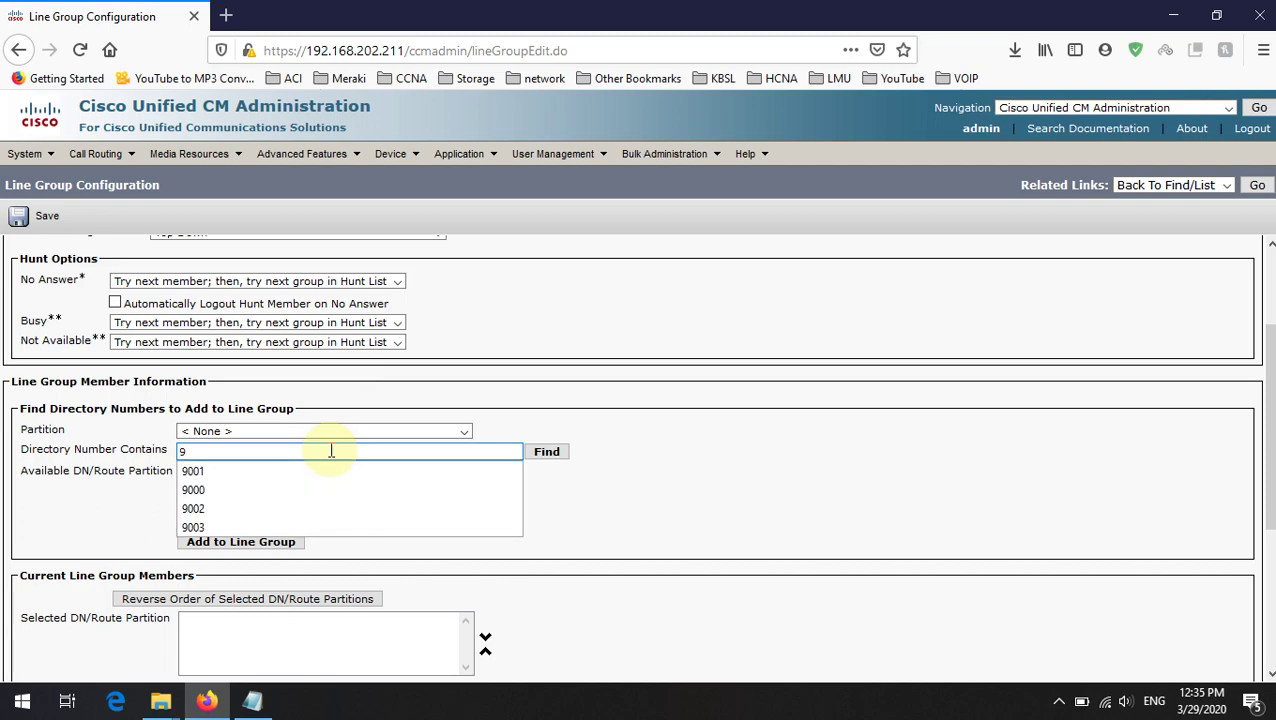
{"action": "type", "text": "001"}
{"action": "left_click", "coordinate": [546, 453]}
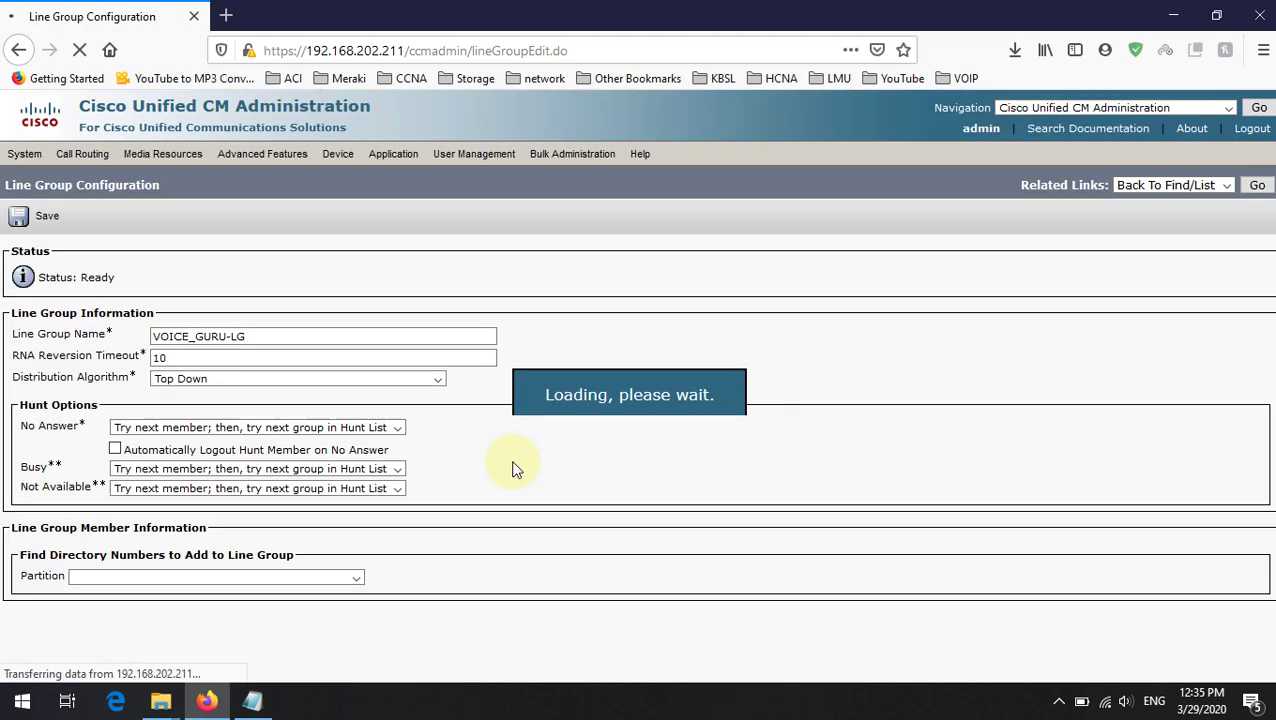
{"action": "scroll", "coordinate": [478, 470], "scroll_direction": "down", "scroll_amount": 3}
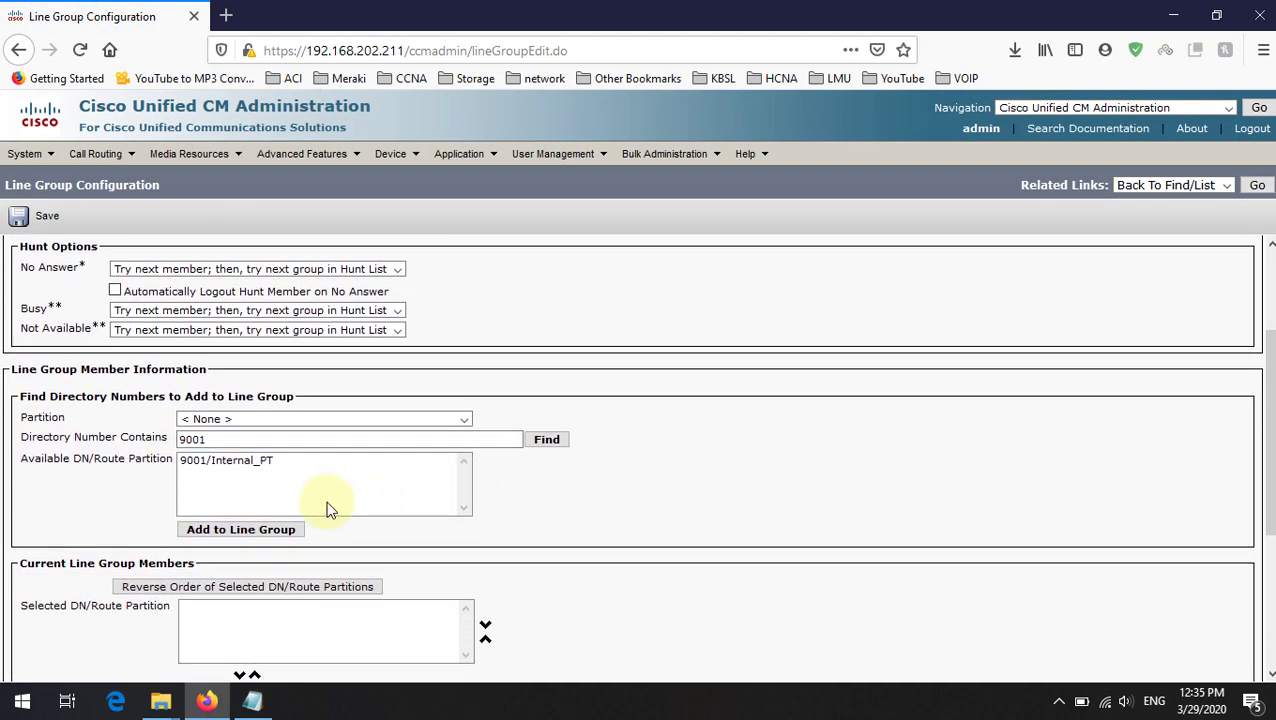
{"action": "scroll", "coordinate": [300, 470], "scroll_direction": "down", "scroll_amount": 1}
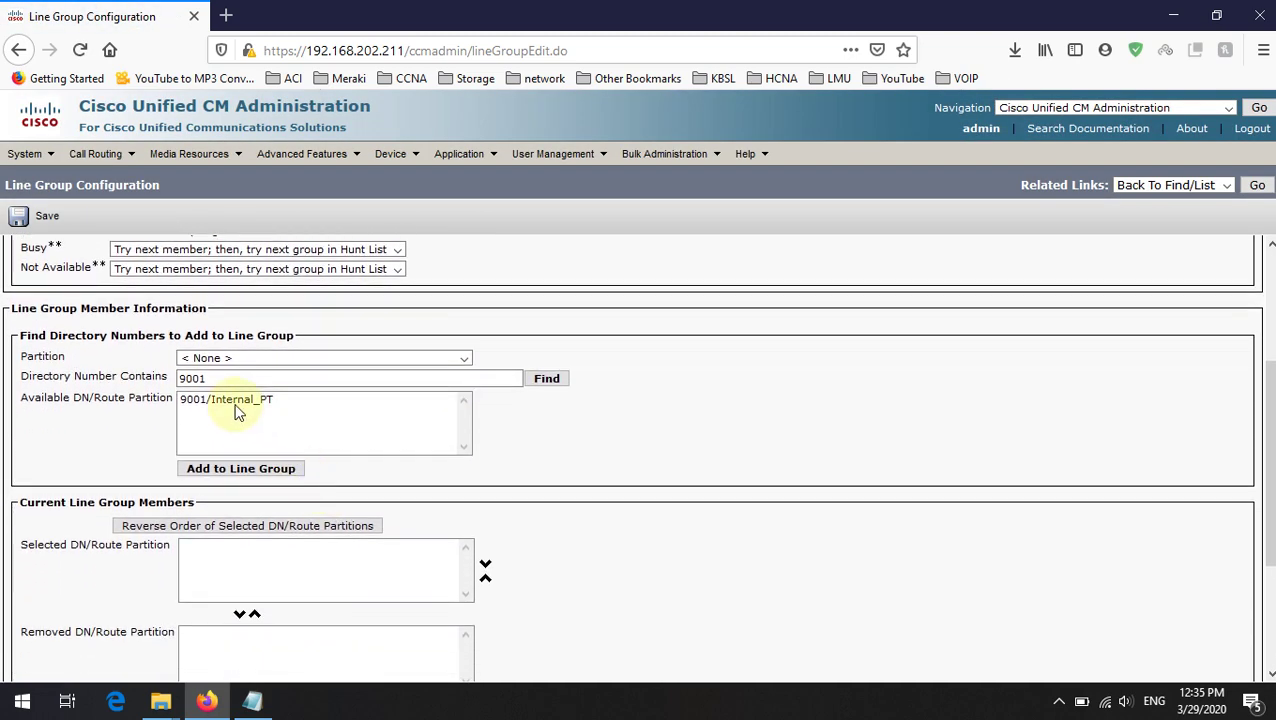
{"action": "left_click", "coordinate": [238, 403]}
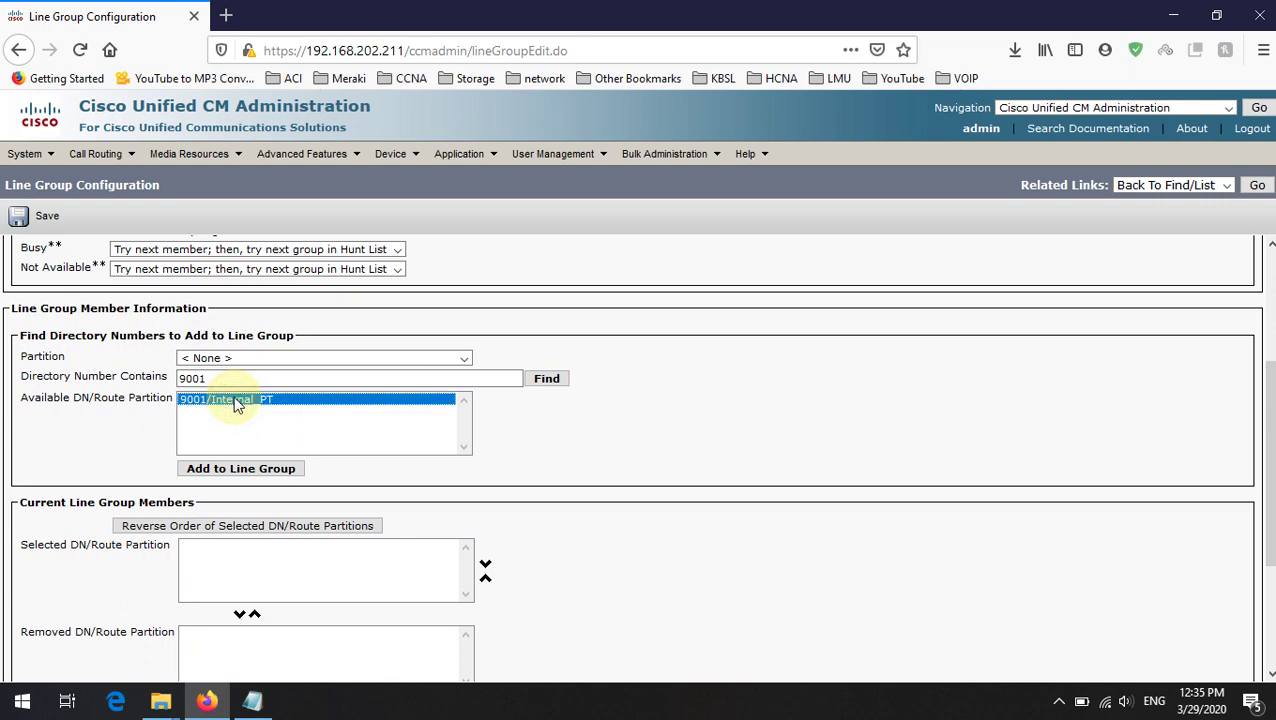
{"action": "left_click", "coordinate": [262, 476]}
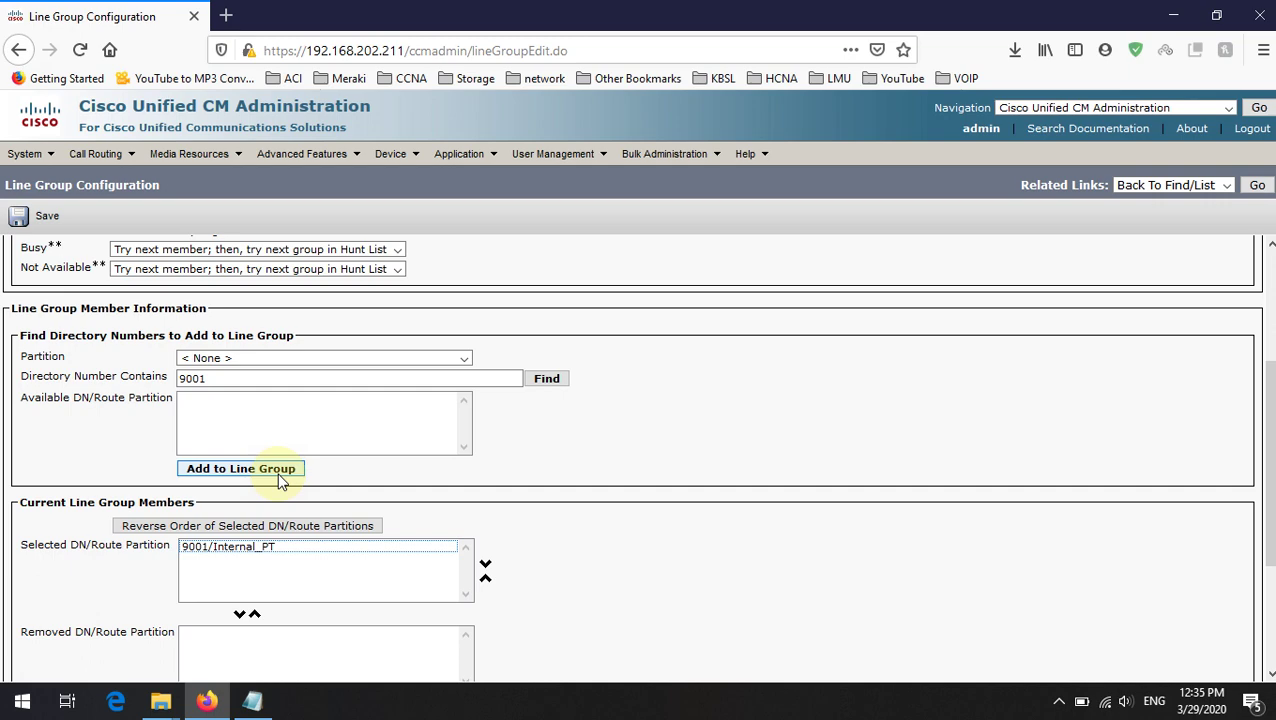
Step: Find directory number 9002 and add 9002/Internal_PT to the line group members
{"action": "left_click", "coordinate": [239, 381]}
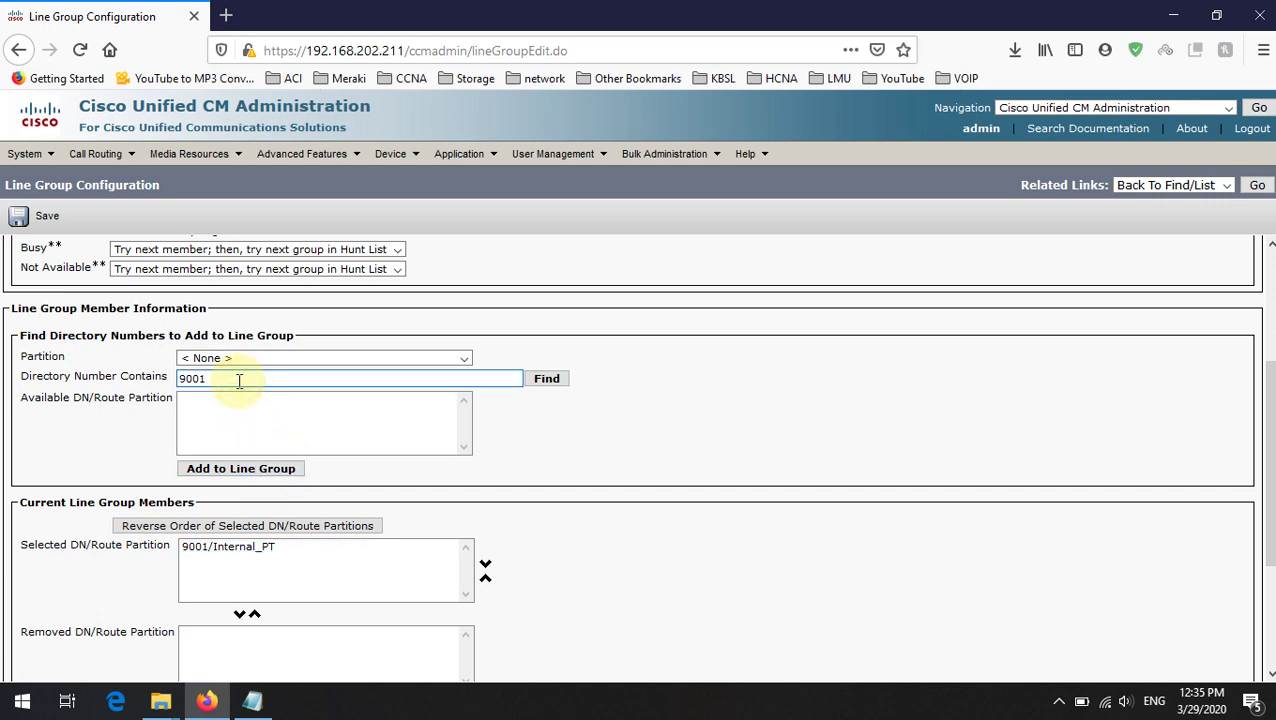
{"action": "key", "text": "BackSpace"}
{"action": "type", "text": "2"}
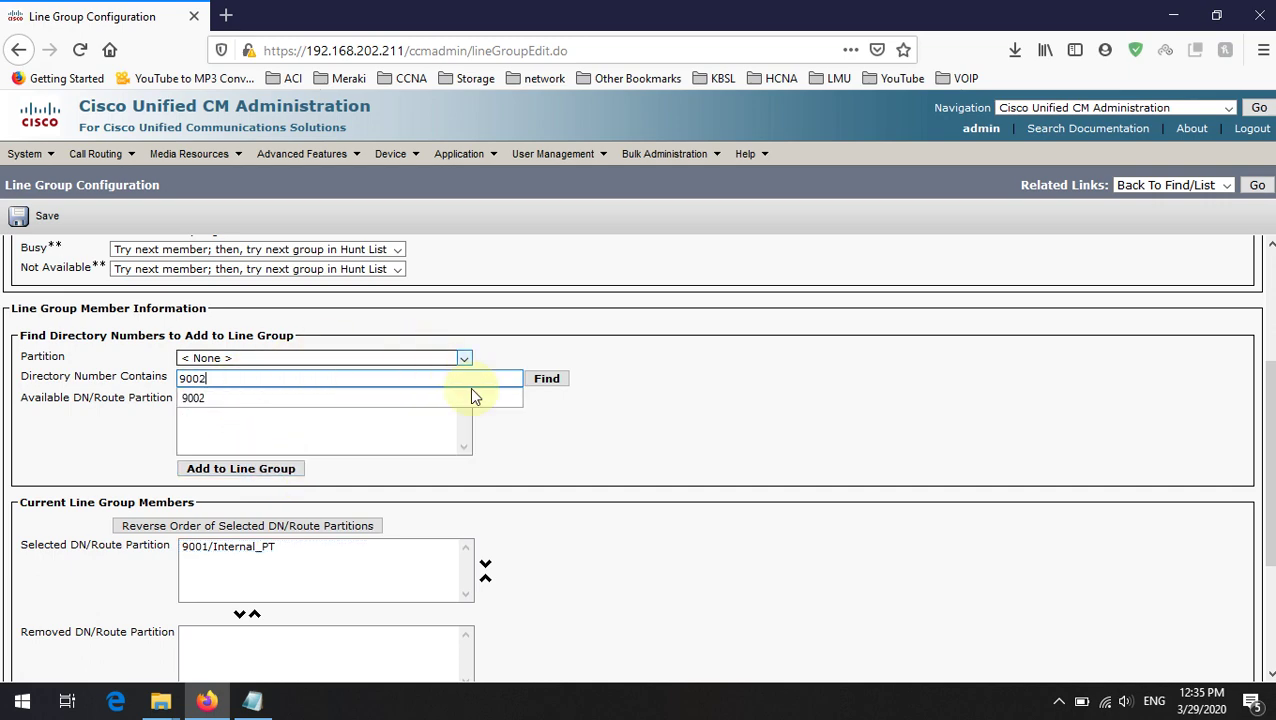
{"action": "left_click", "coordinate": [549, 384]}
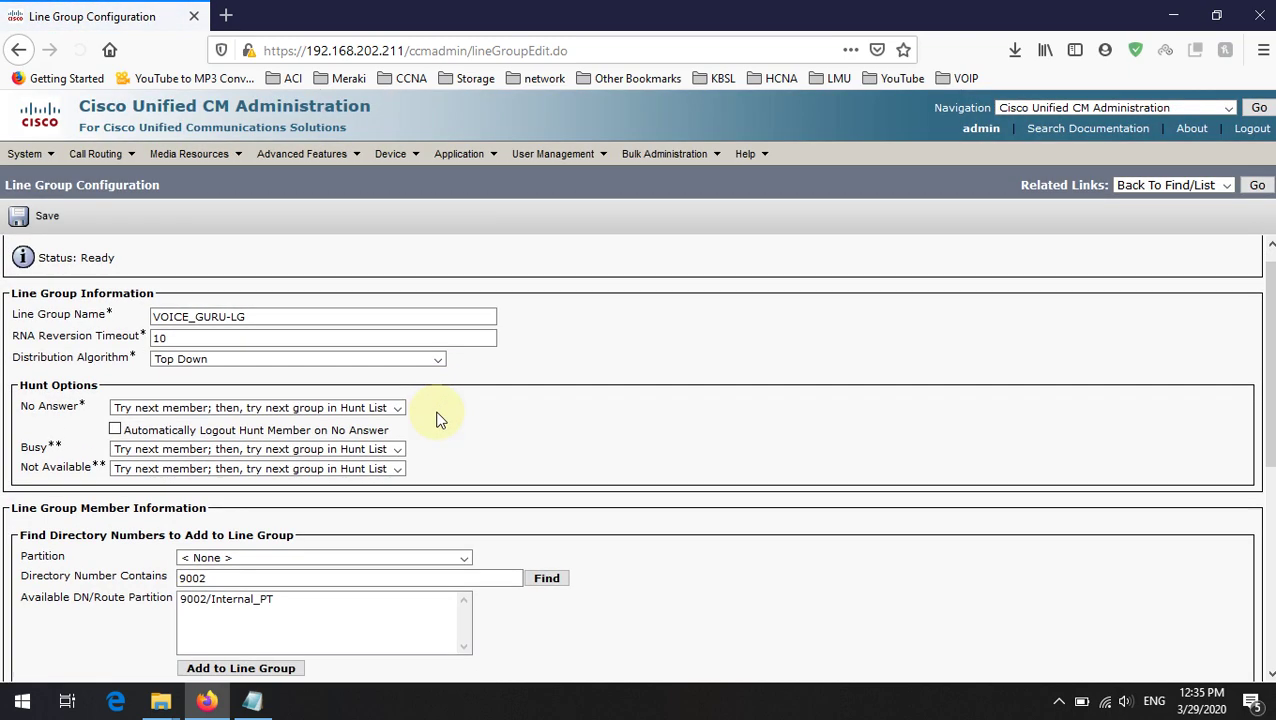
{"action": "scroll", "coordinate": [437, 420], "scroll_direction": "down", "scroll_amount": 3}
{"action": "left_click", "coordinate": [205, 408]}
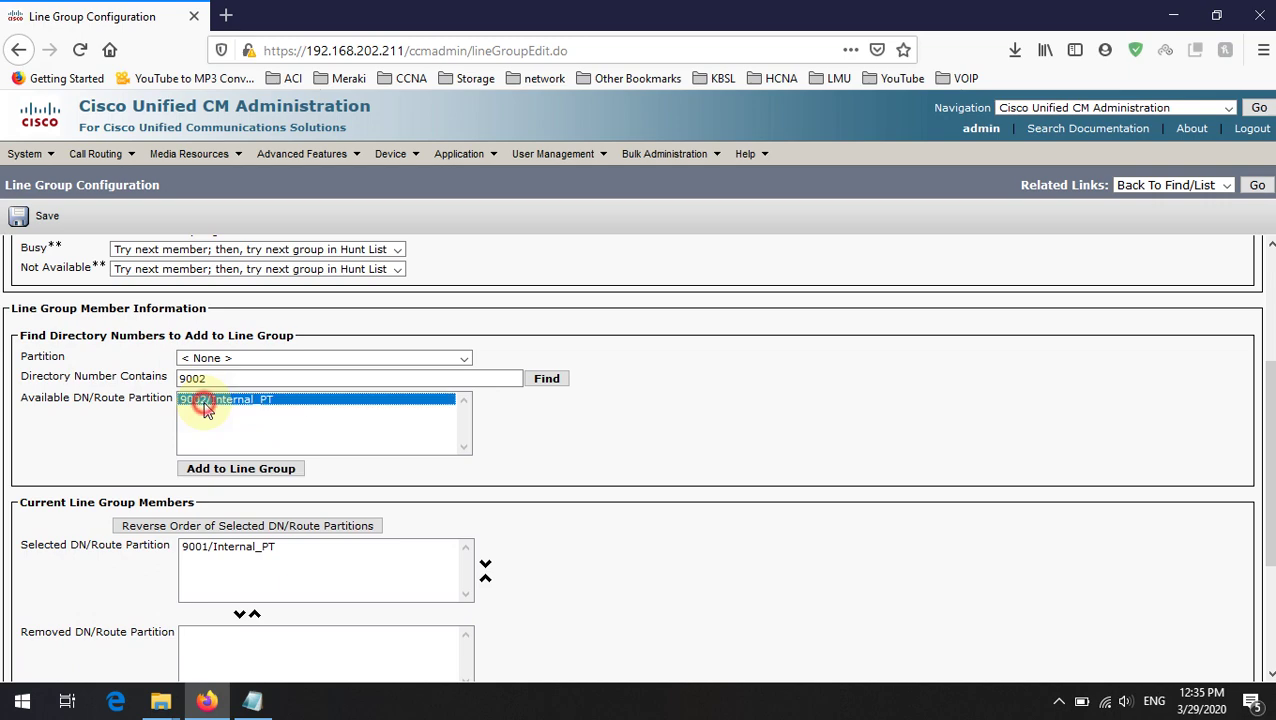
{"action": "left_click", "coordinate": [268, 468]}
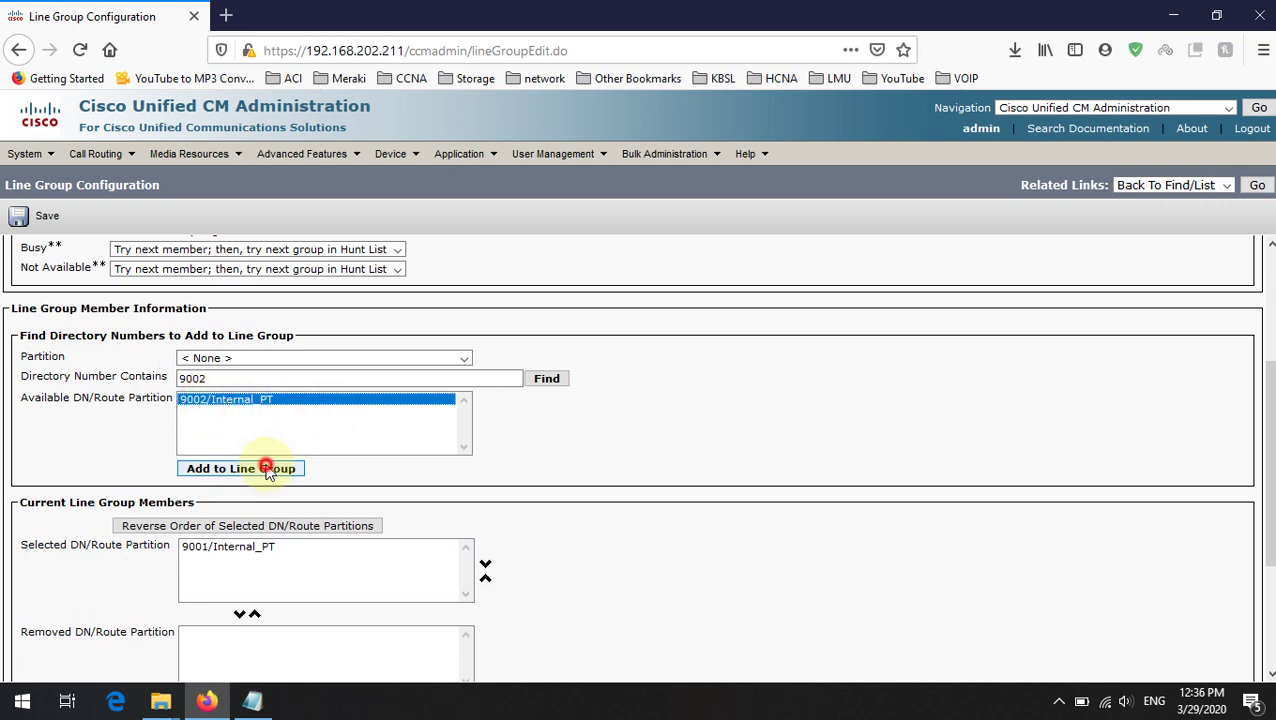
Step: Find directory number 9003, add 9003/Internal_PT to the line group, and check the member list
{"action": "left_click", "coordinate": [333, 379]}
{"action": "key", "text": "BackSpace"}
{"action": "type", "text": "3"}
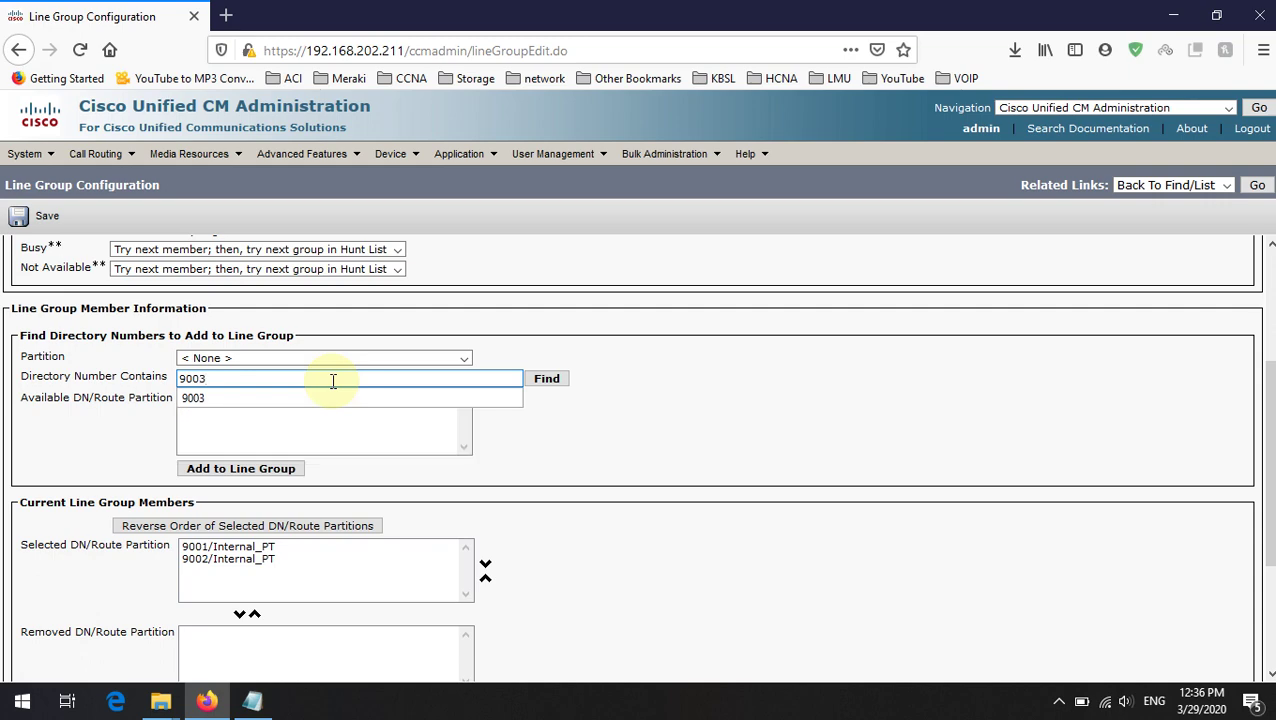
{"action": "left_click", "coordinate": [545, 378]}
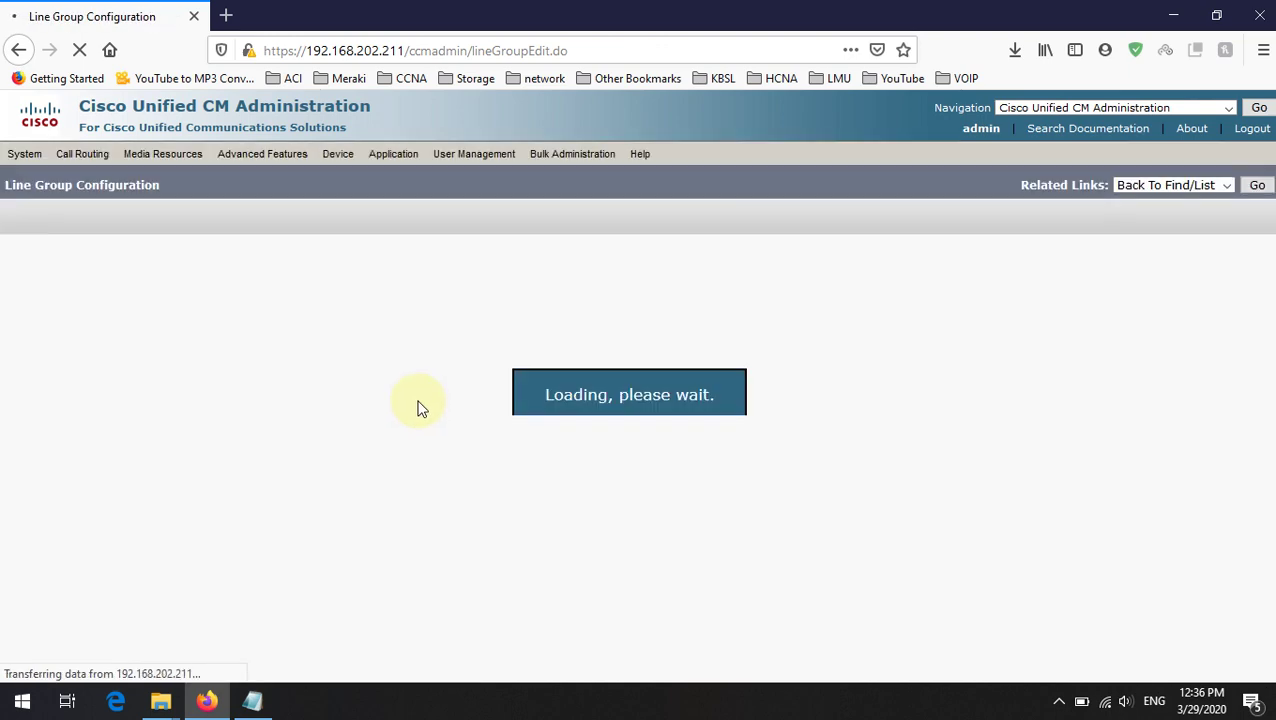
{"action": "scroll", "coordinate": [330, 408], "scroll_direction": "down", "scroll_amount": 3}
{"action": "left_click", "coordinate": [232, 400]}
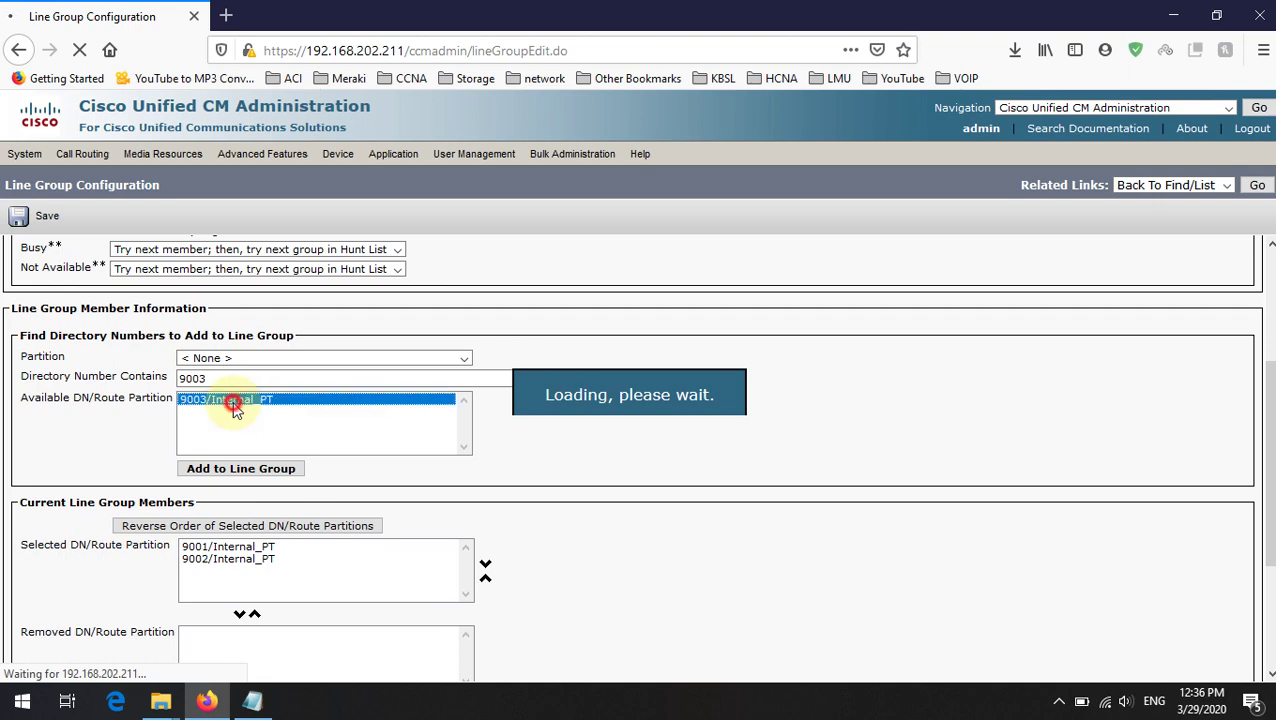
{"action": "left_click", "coordinate": [280, 472]}
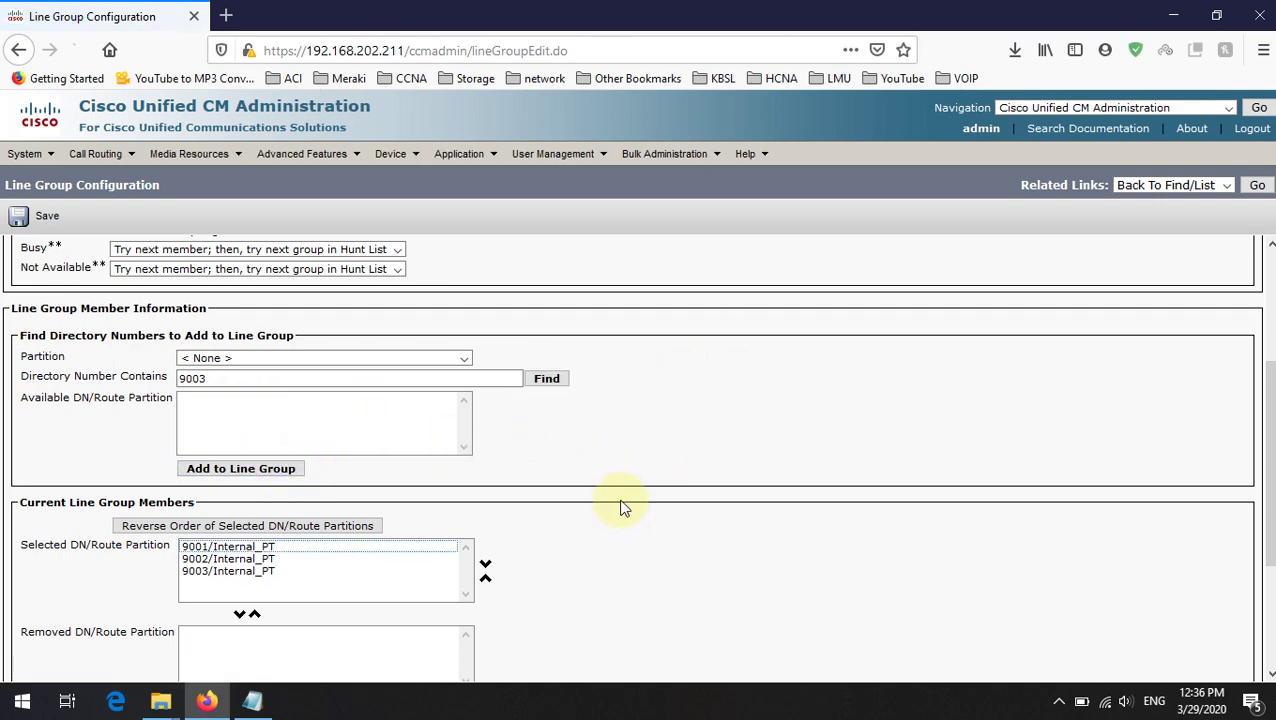
{"action": "scroll", "coordinate": [621, 505], "scroll_direction": "down", "scroll_amount": 3}
{"action": "scroll", "coordinate": [621, 505], "scroll_direction": "up", "scroll_amount": 1}
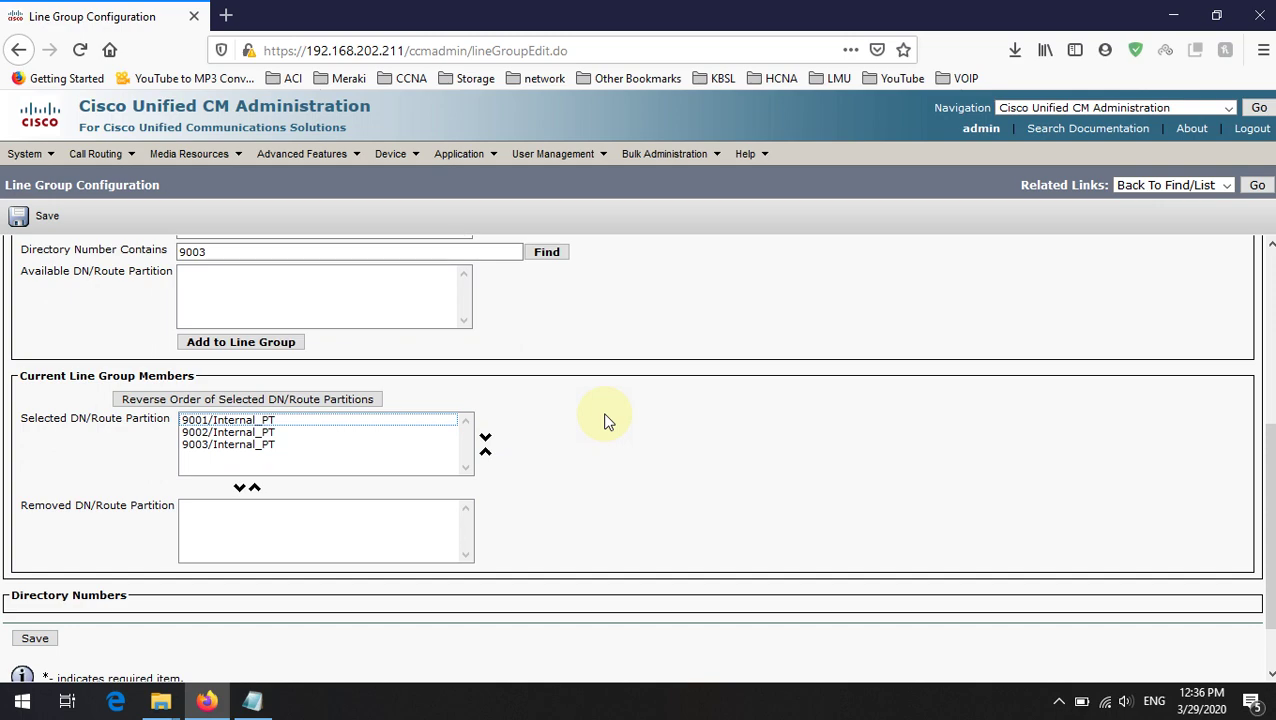
{"action": "scroll", "coordinate": [604, 421], "scroll_direction": "up", "scroll_amount": 5}
{"action": "scroll", "coordinate": [650, 441], "scroll_direction": "down", "scroll_amount": 6}
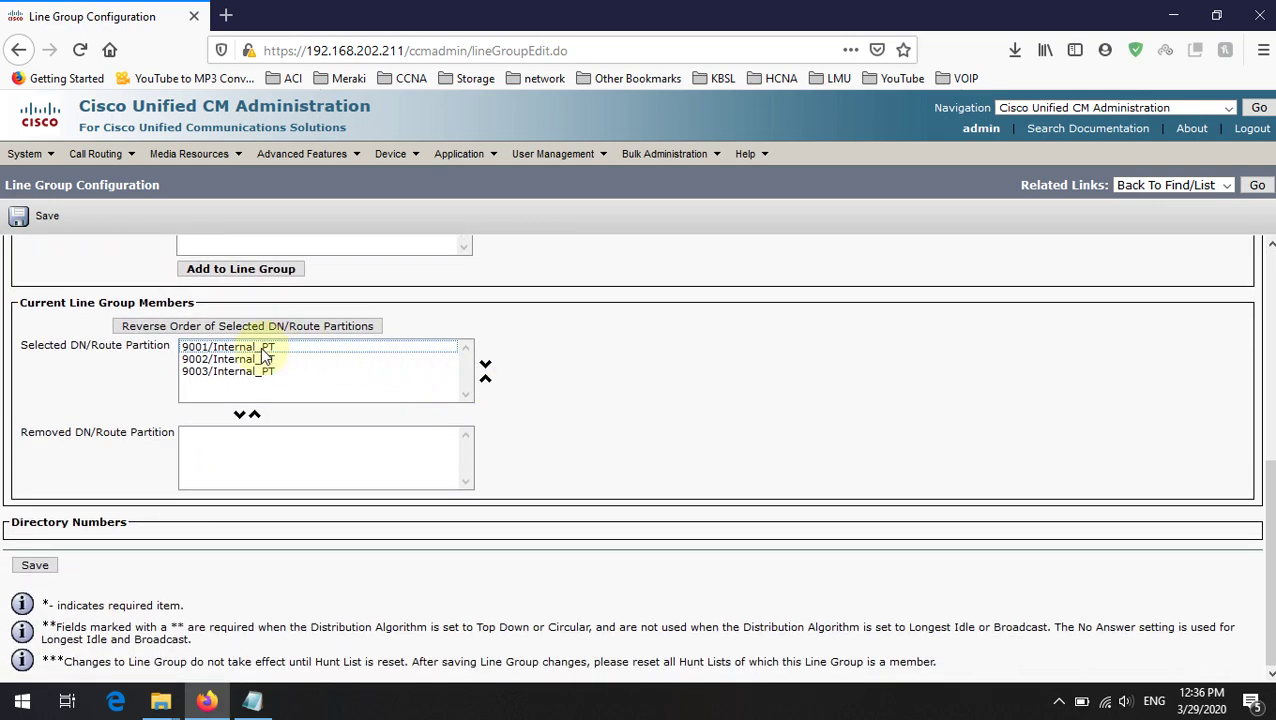
Step: Review members 9001, 9002 and 9003 in the line group and save VOICE_GURU-LG
{"action": "left_click", "coordinate": [240, 346]}
{"action": "left_click", "coordinate": [231, 360]}
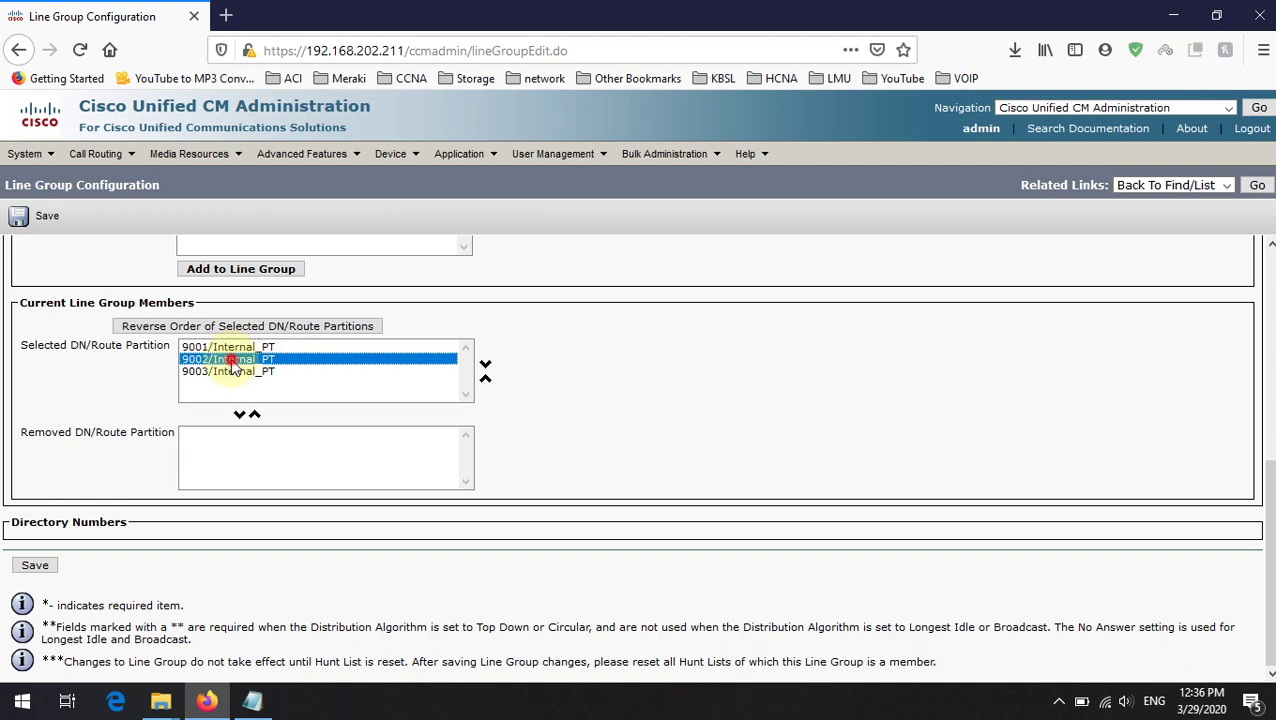
{"action": "left_click", "coordinate": [240, 371]}
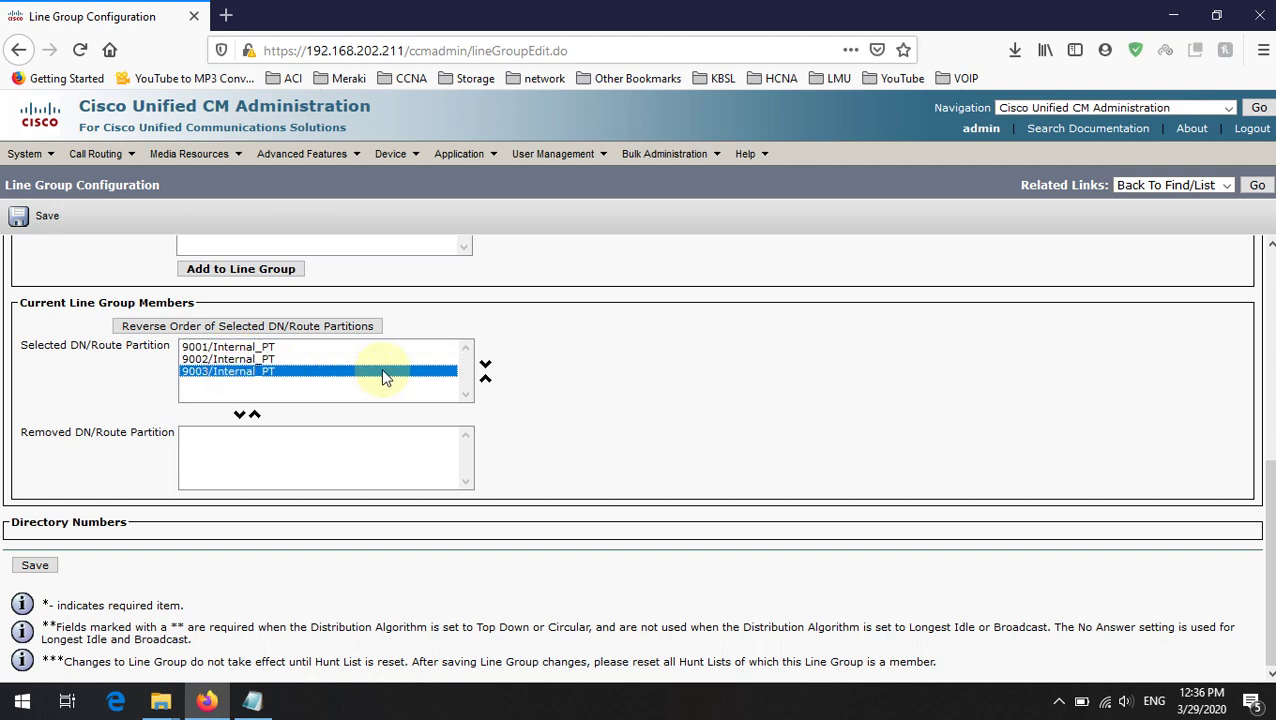
{"action": "scroll", "coordinate": [610, 366], "scroll_direction": "up", "scroll_amount": 2}
{"action": "scroll", "coordinate": [570, 370], "scroll_direction": "up", "scroll_amount": 5}
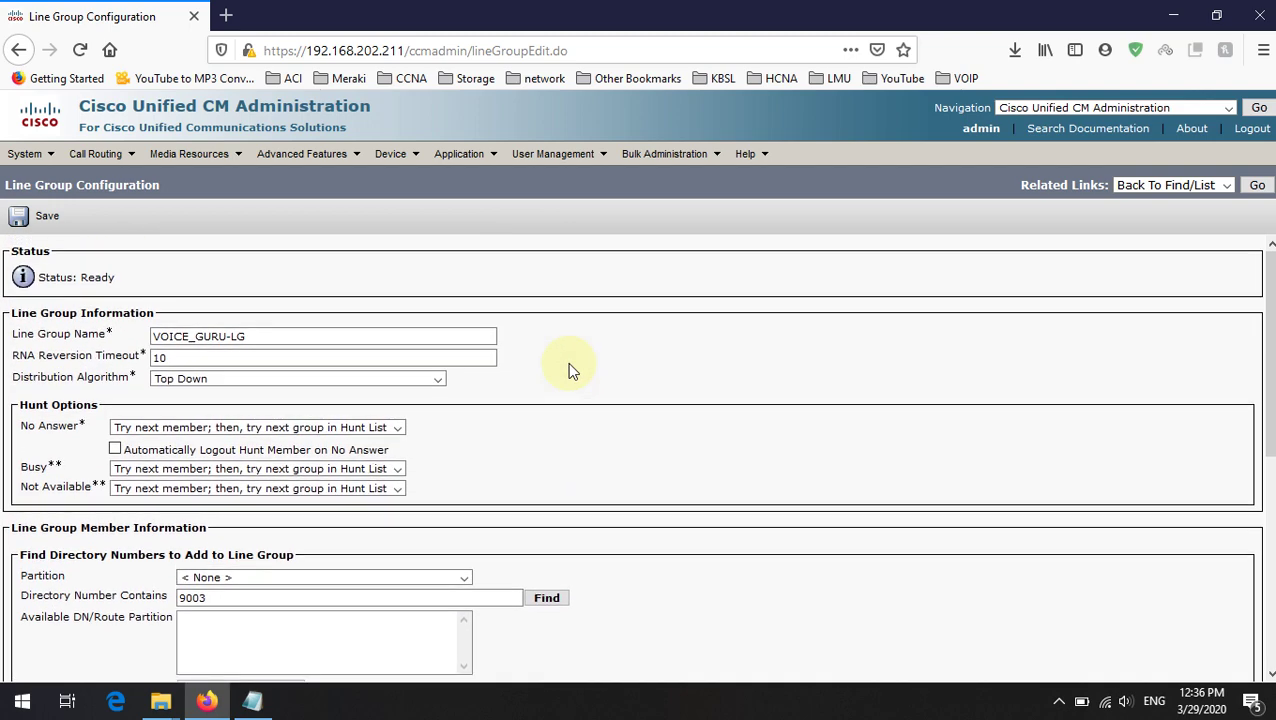
{"action": "left_click", "coordinate": [22, 220]}
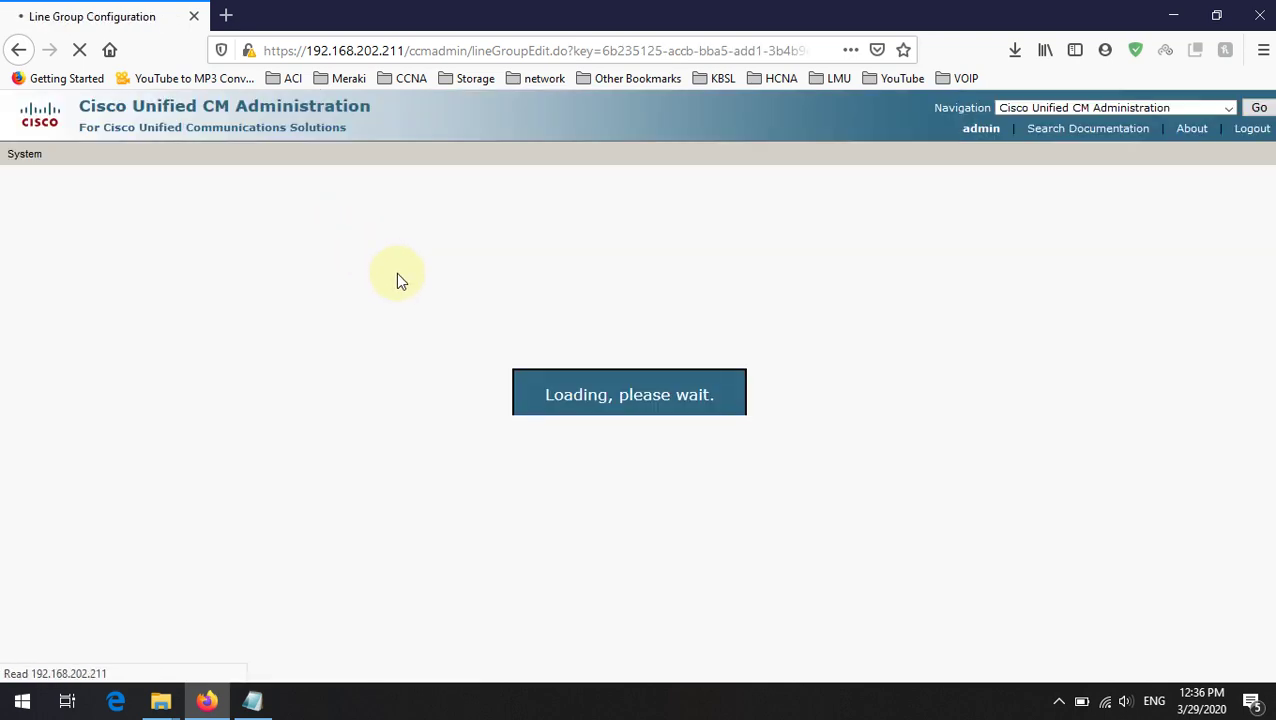
Step: Look up the hunt list name in the Notepad notes and start a new hunt list in Cisco Unified CM
{"action": "left_click", "coordinate": [252, 701]}
{"action": "left_click_drag", "start_coordinate": [674, 258], "coordinate": [441, 250]}
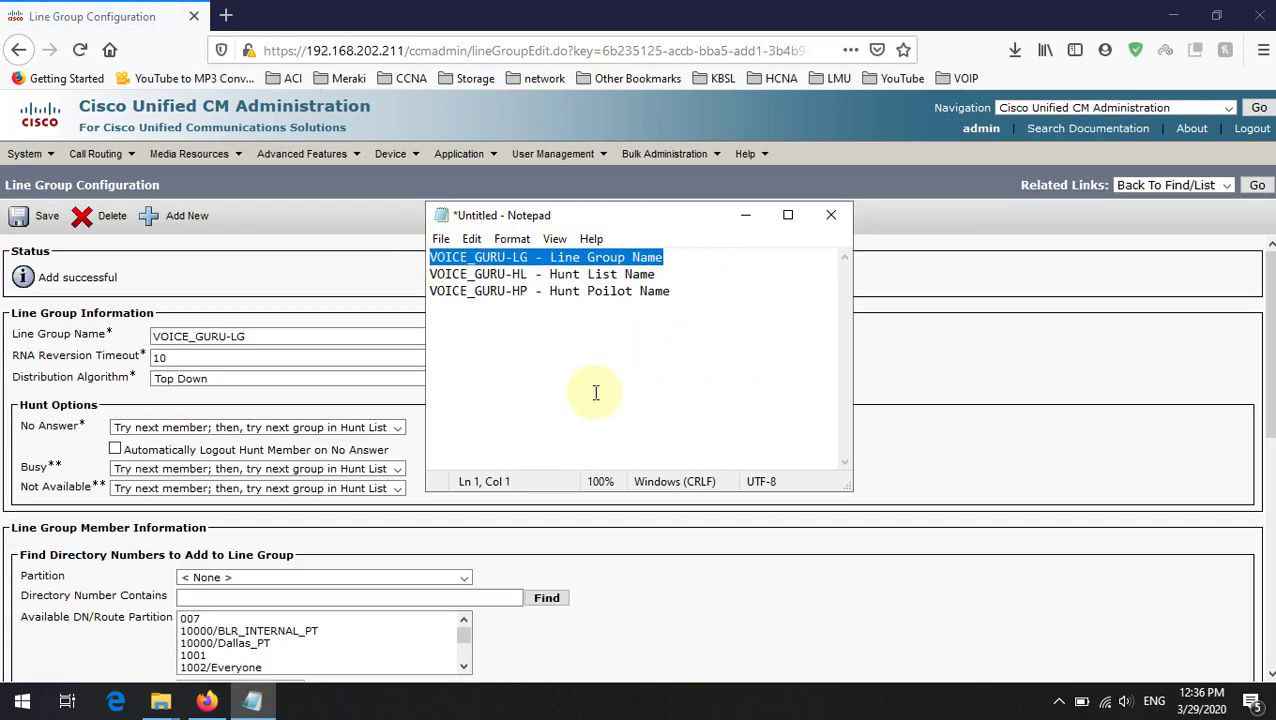
{"action": "left_click_drag", "start_coordinate": [525, 274], "coordinate": [430, 274]}
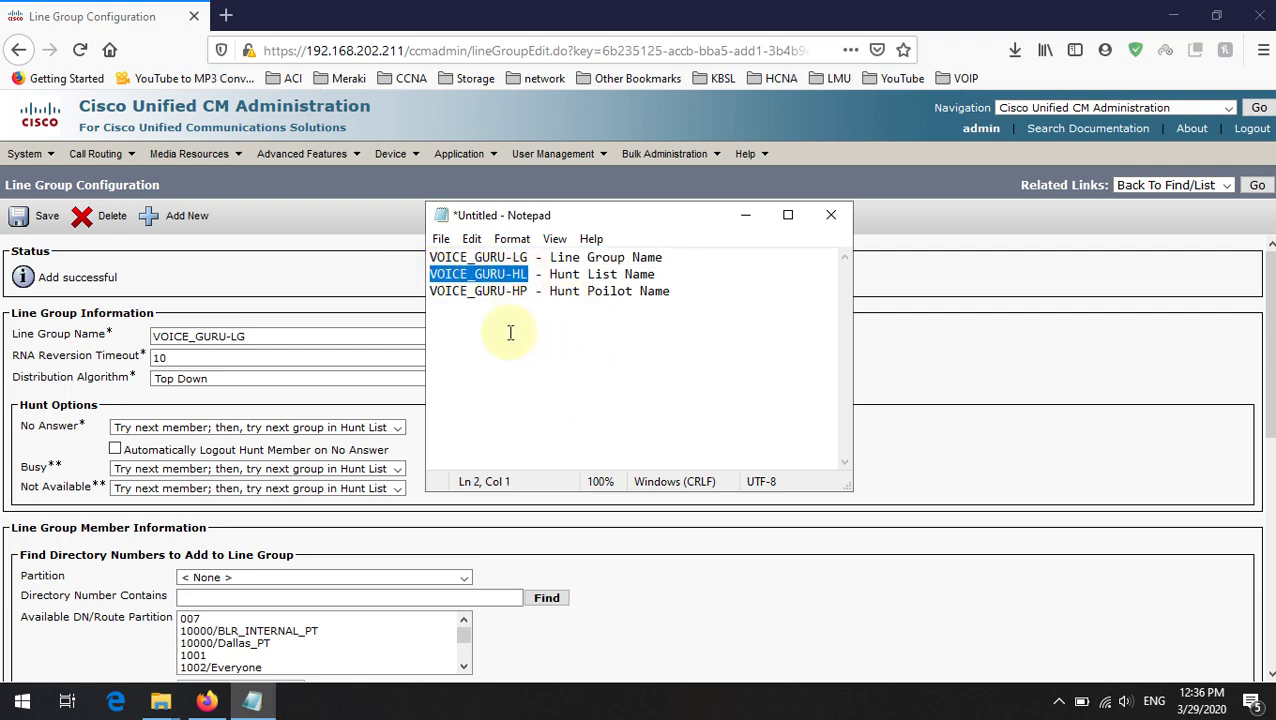
{"action": "left_click", "coordinate": [957, 250]}
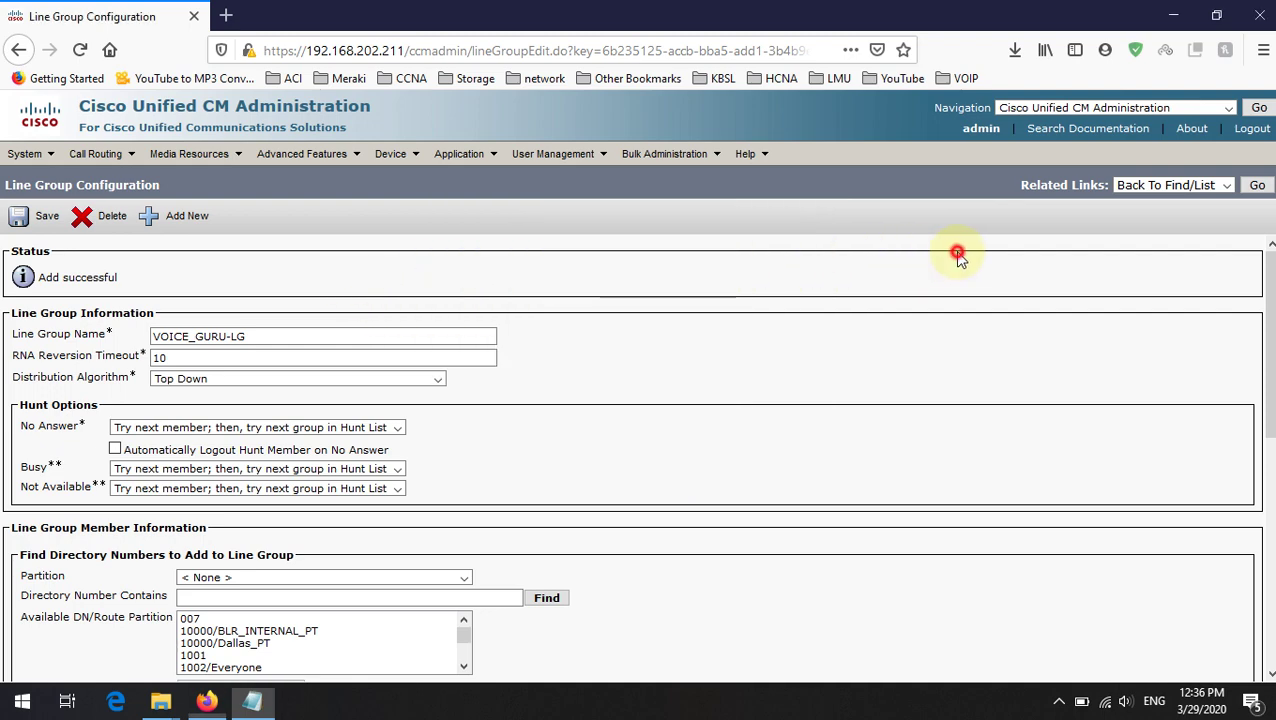
{"action": "left_click", "coordinate": [100, 153]}
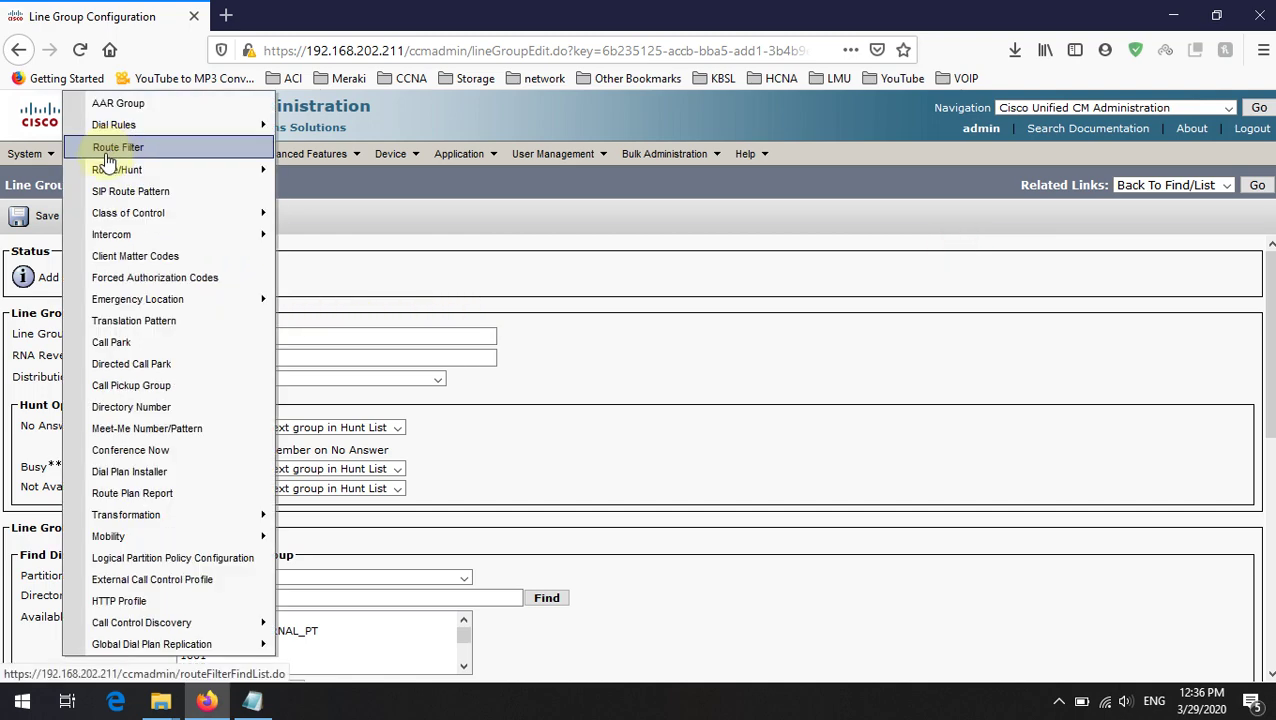
{"action": "mouse_move", "coordinate": [103, 176]}
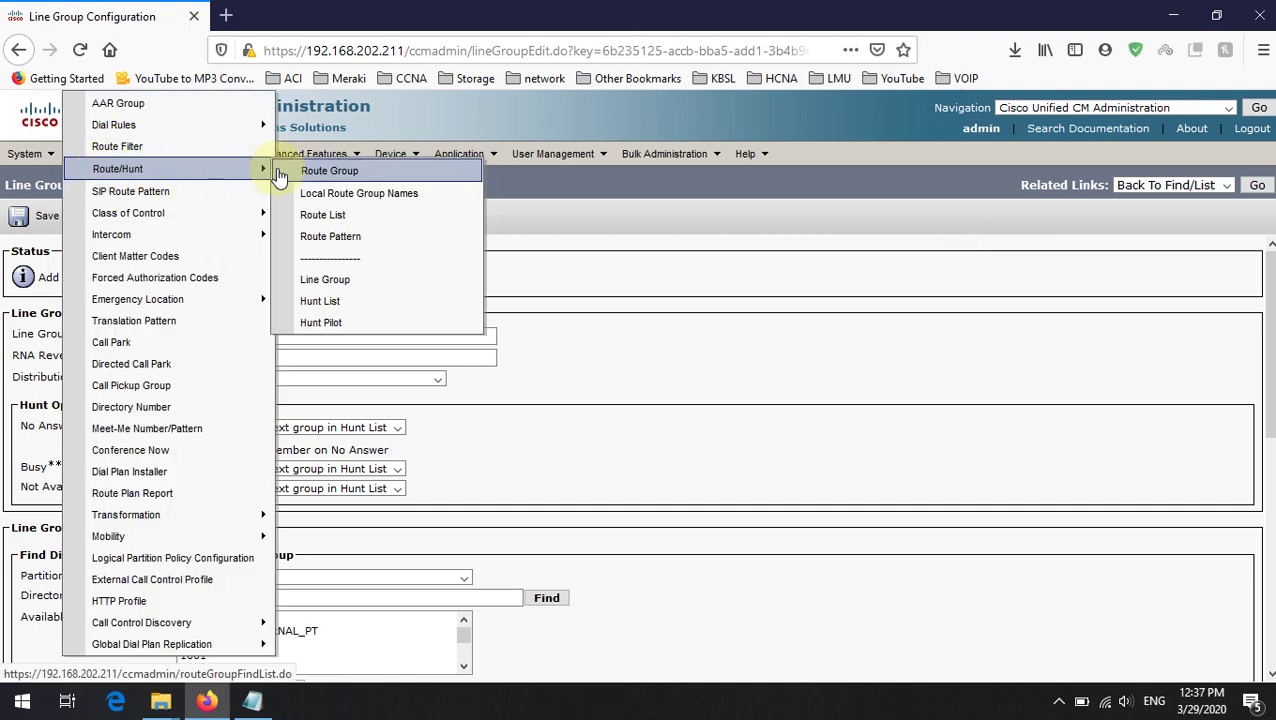
{"action": "left_click", "coordinate": [347, 304]}
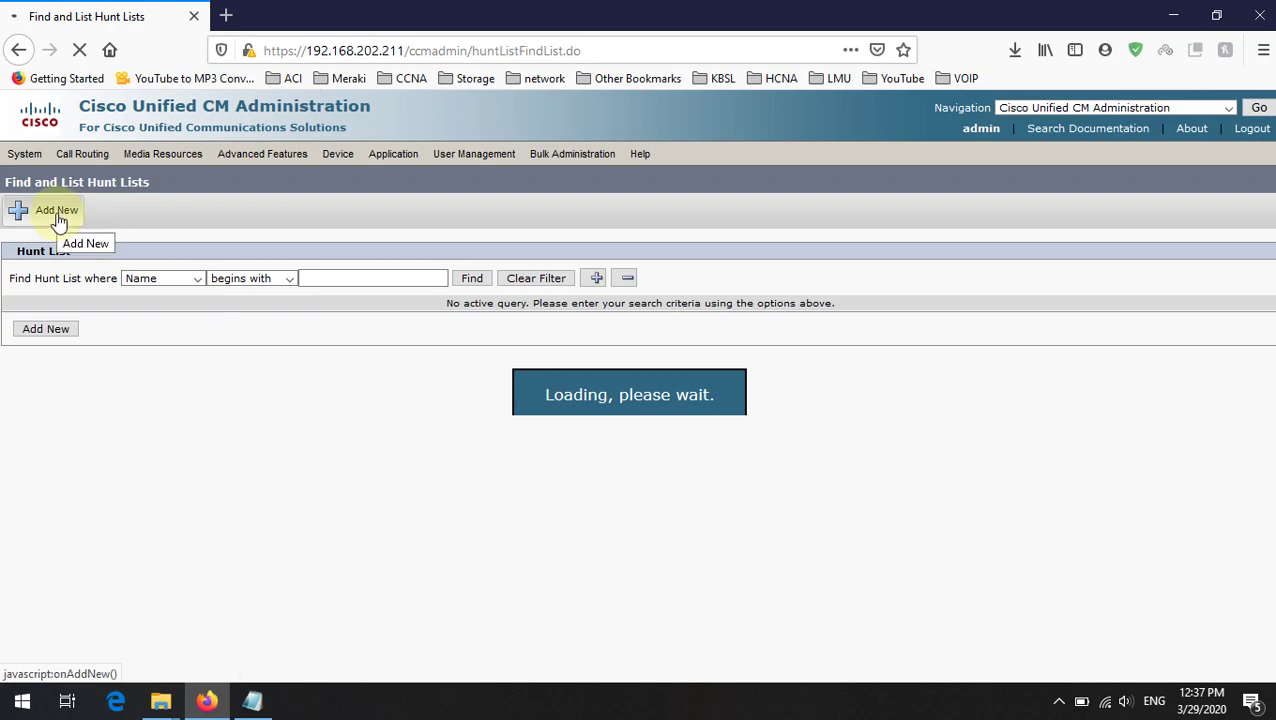
{"action": "left_click", "coordinate": [57, 218]}
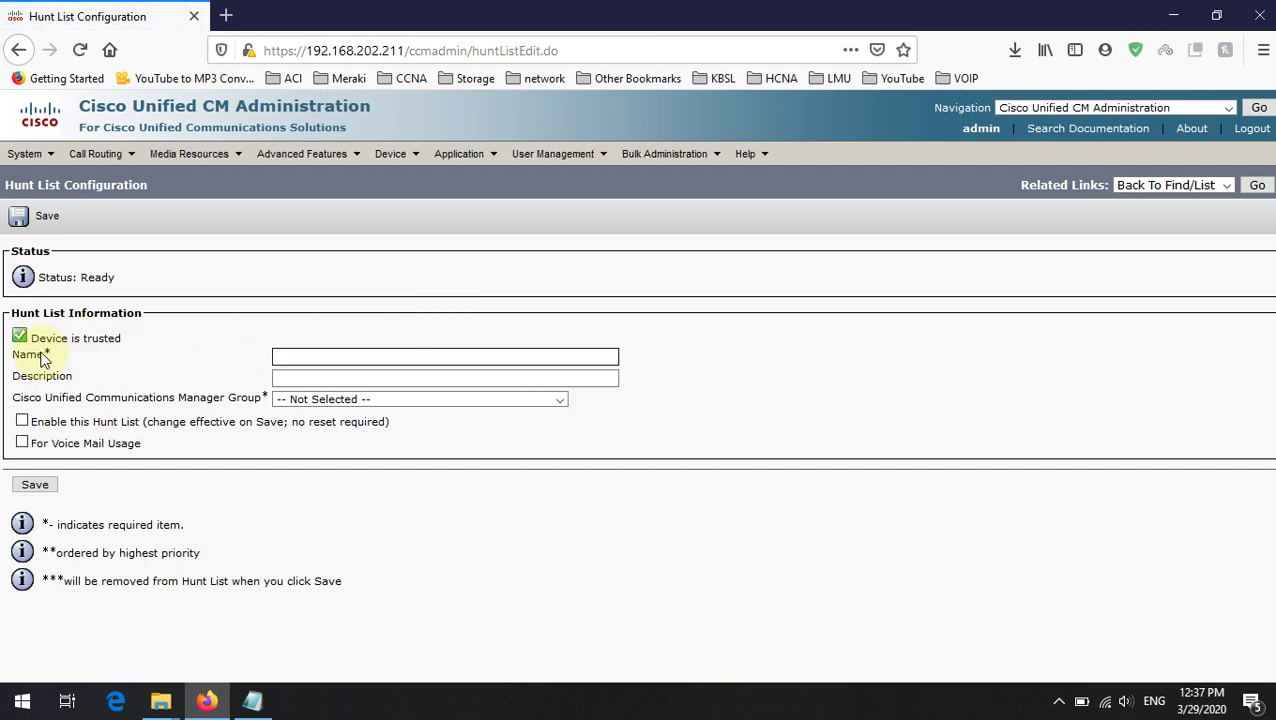
Step: Copy VOICE_GURU-HL from the Notepad notes and enter it as the hunt list's name
{"action": "left_click", "coordinate": [252, 700]}
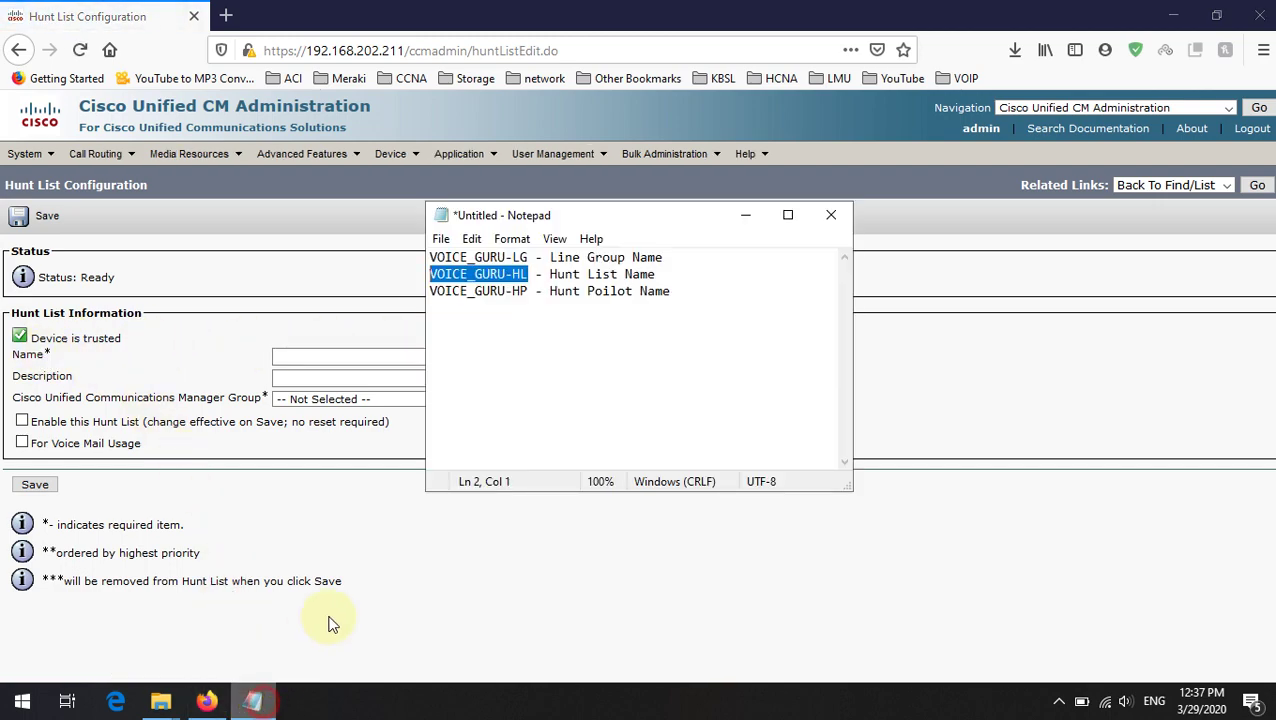
{"action": "right_click", "coordinate": [510, 275]}
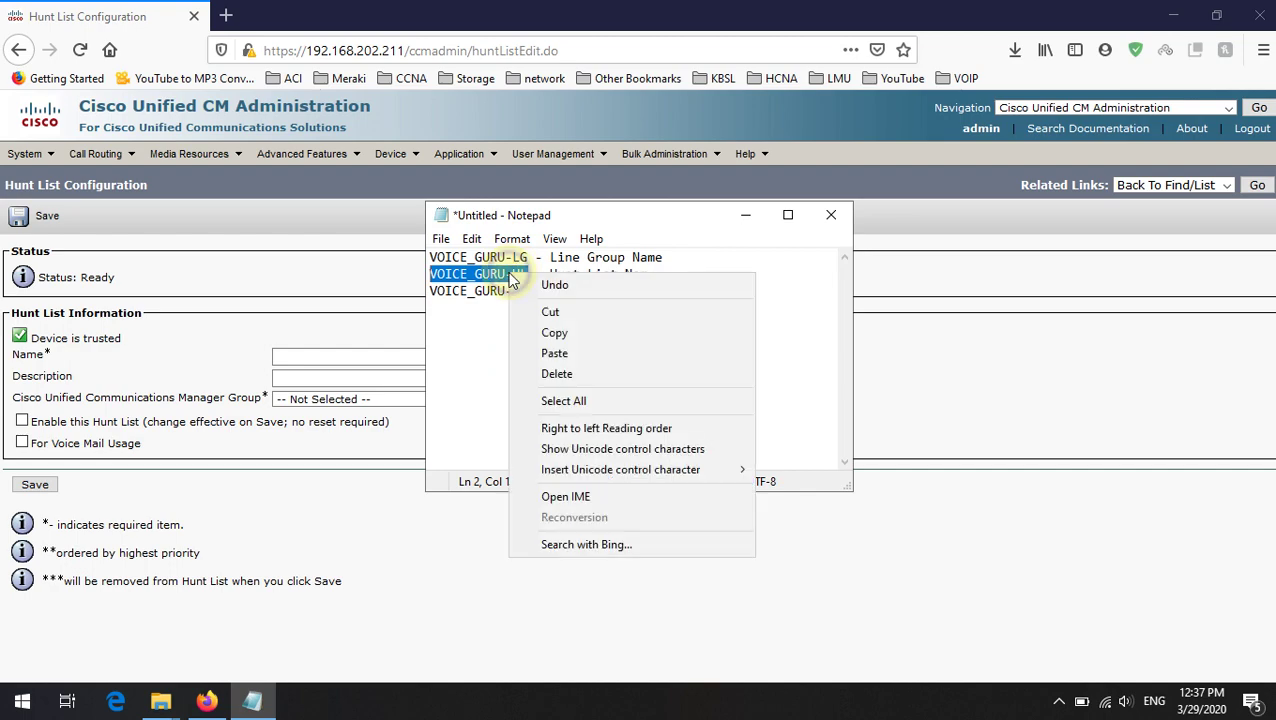
{"action": "left_click", "coordinate": [554, 333]}
{"action": "left_click", "coordinate": [285, 356]}
{"action": "right_click", "coordinate": [287, 357]}
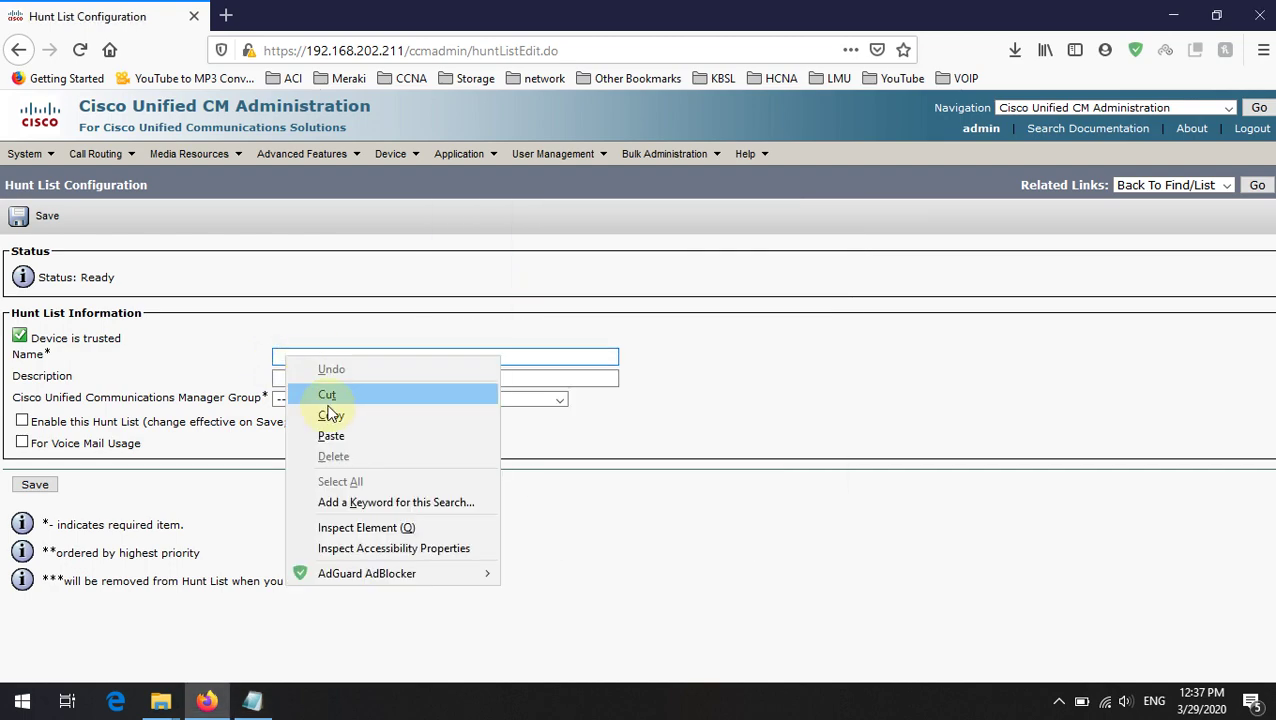
{"action": "left_click", "coordinate": [331, 436]}
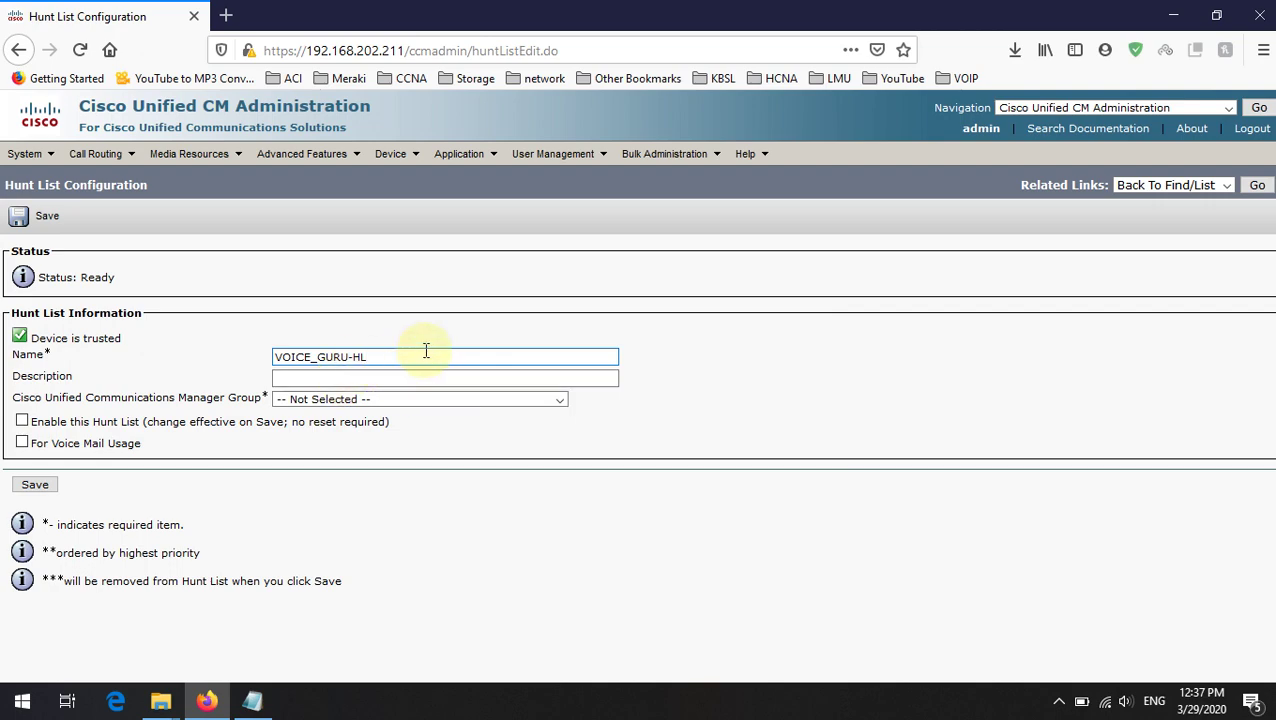
{"action": "left_click", "coordinate": [400, 318]}
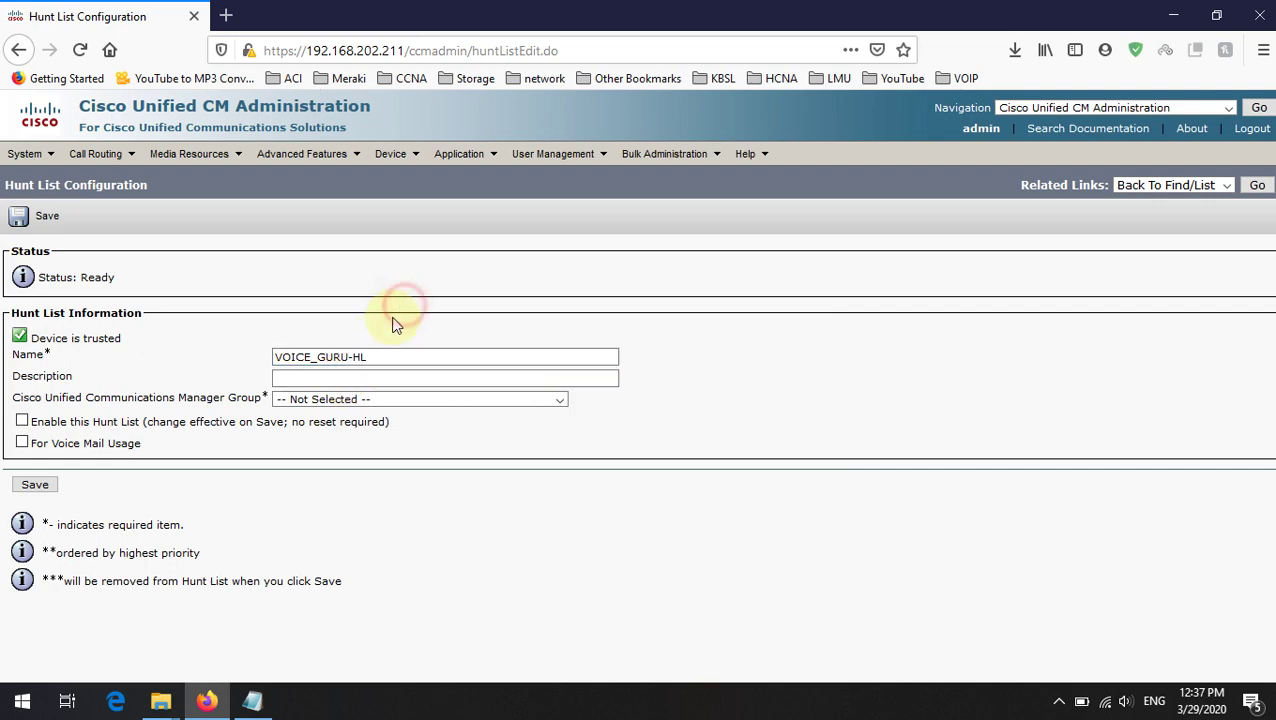
Step: Copy "Hunt List Name" from the Notepad notes into the hunt list's description
{"action": "left_click", "coordinate": [308, 380]}
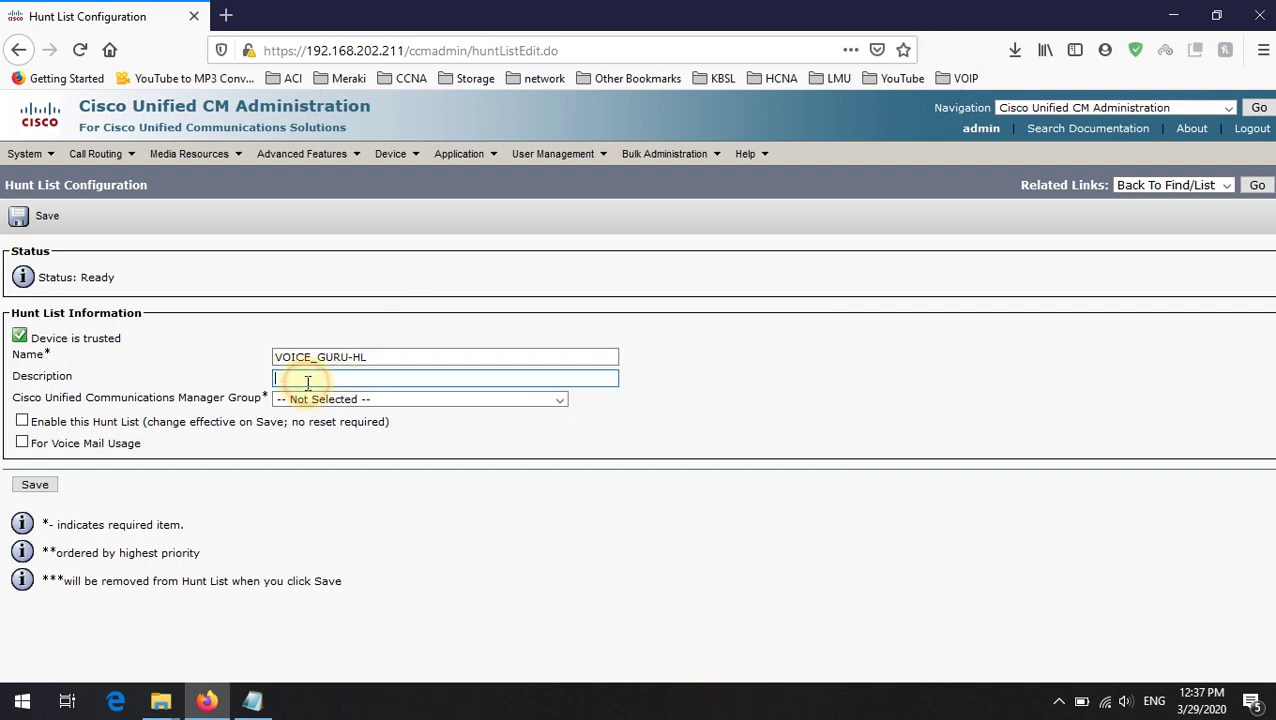
{"action": "left_click", "coordinate": [262, 702]}
{"action": "left_click_drag", "start_coordinate": [551, 274], "coordinate": [658, 274]}
{"action": "right_click", "coordinate": [642, 270]}
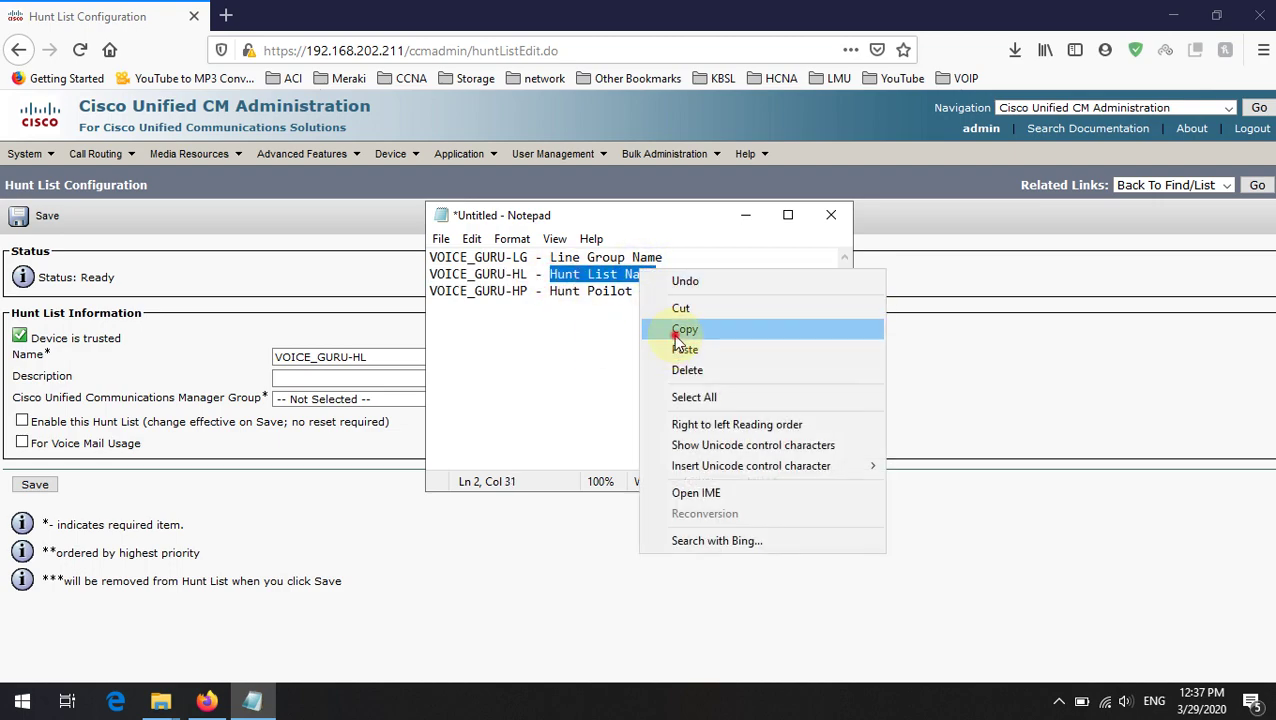
{"action": "left_click", "coordinate": [685, 329]}
{"action": "left_click", "coordinate": [325, 377]}
{"action": "right_click", "coordinate": [327, 382]}
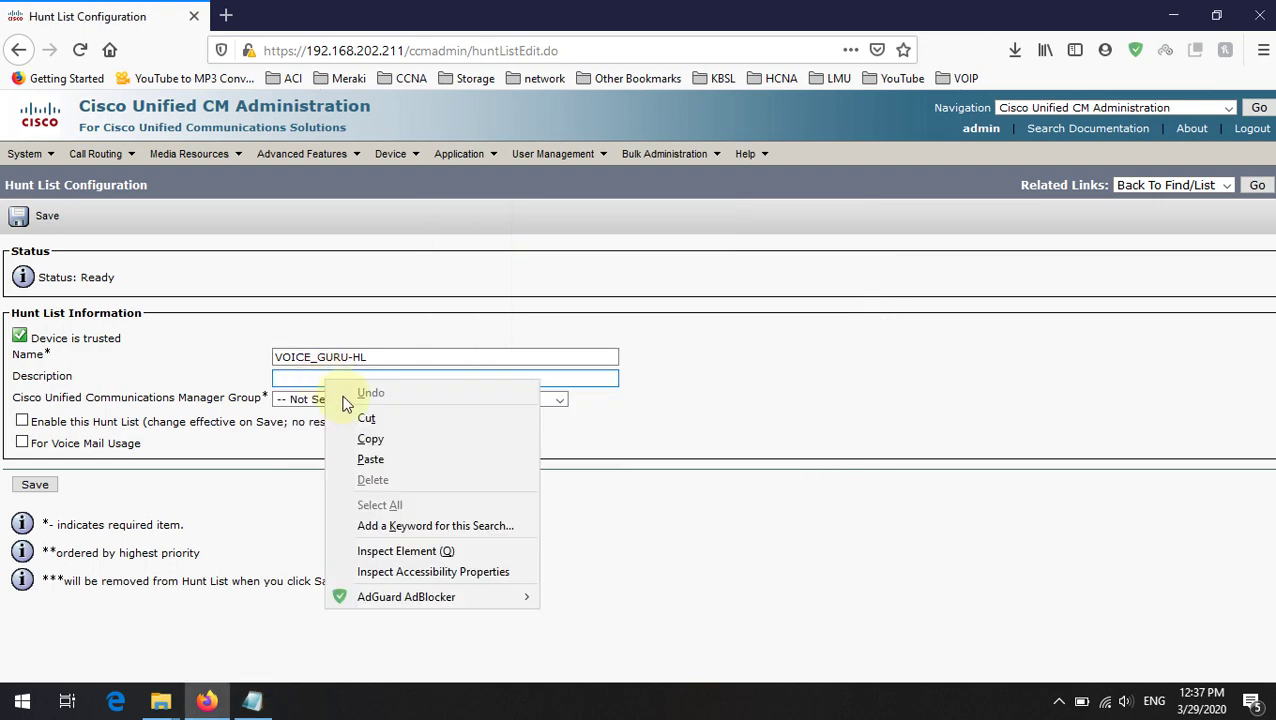
{"action": "left_click", "coordinate": [370, 459]}
{"action": "left_click", "coordinate": [698, 423]}
Step: Set the hunt list's Cisco Unified Communications Manager Group to Default and save the hunt list
{"action": "left_click", "coordinate": [473, 402]}
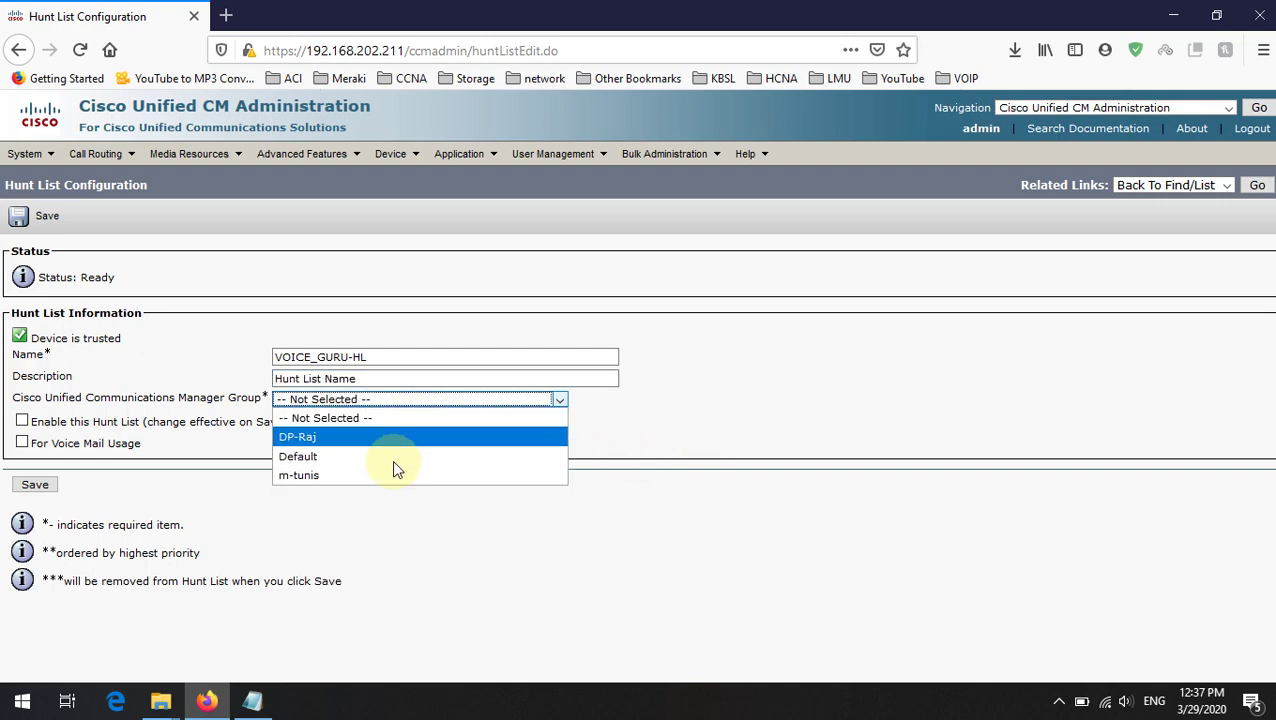
{"action": "left_click", "coordinate": [320, 458]}
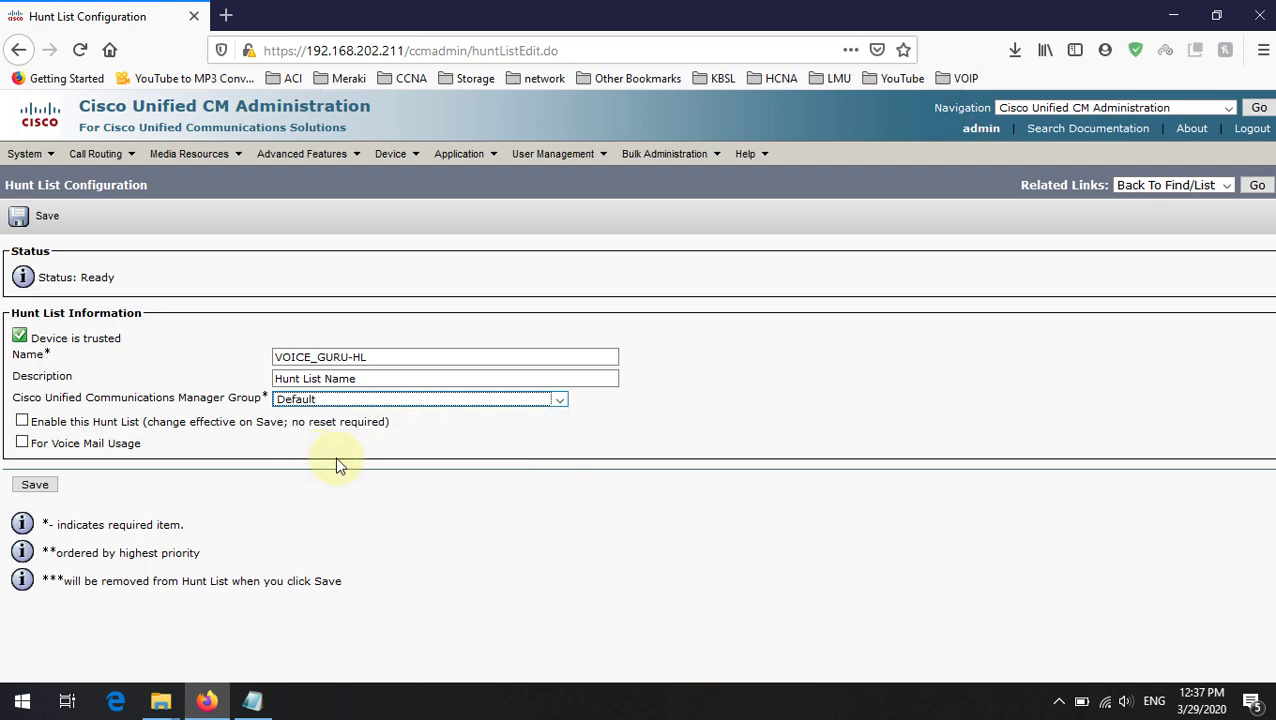
{"action": "left_click", "coordinate": [34, 484]}
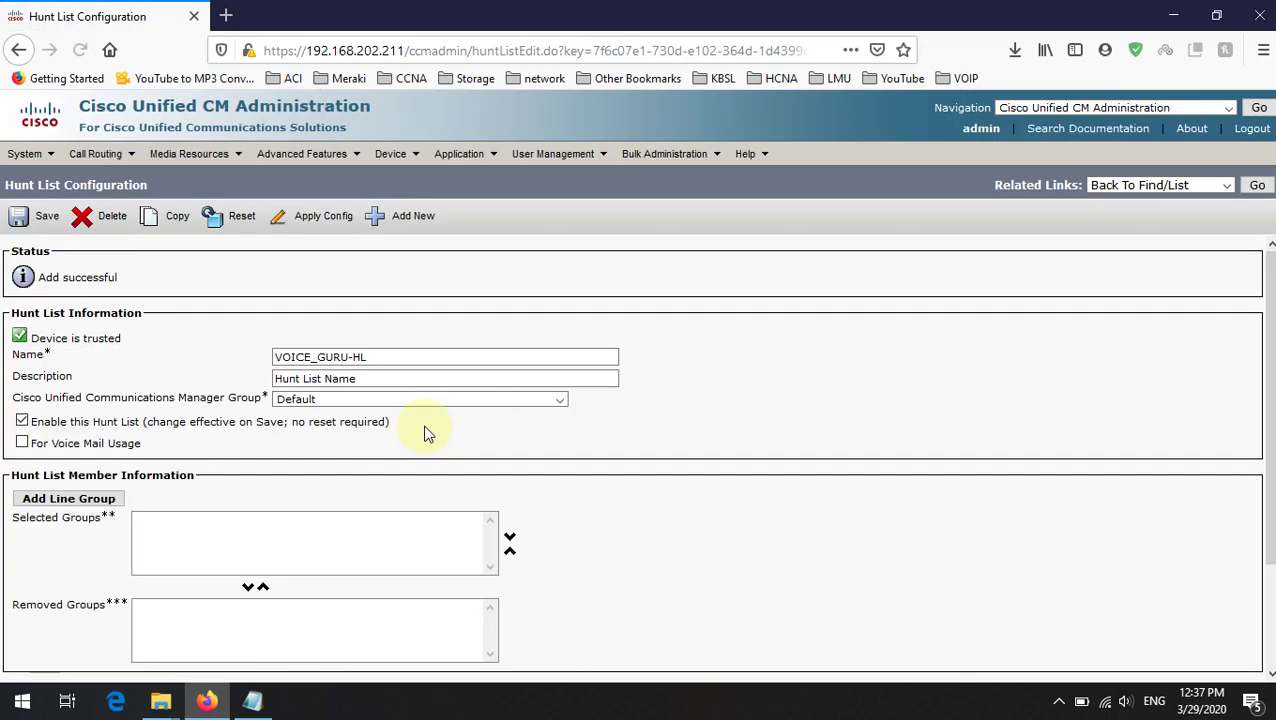
Step: Start adding a line group to the VOICE_GURU-HL hunt list and look up the line group name in Notepad
{"action": "scroll", "coordinate": [425, 432], "scroll_direction": "down", "scroll_amount": 3}
{"action": "scroll", "coordinate": [434, 427], "scroll_direction": "up", "scroll_amount": 2}
{"action": "scroll", "coordinate": [437, 410], "scroll_direction": "up", "scroll_amount": 1}
{"action": "scroll", "coordinate": [215, 435], "scroll_direction": "down", "scroll_amount": 2}
{"action": "left_click", "coordinate": [88, 428]}
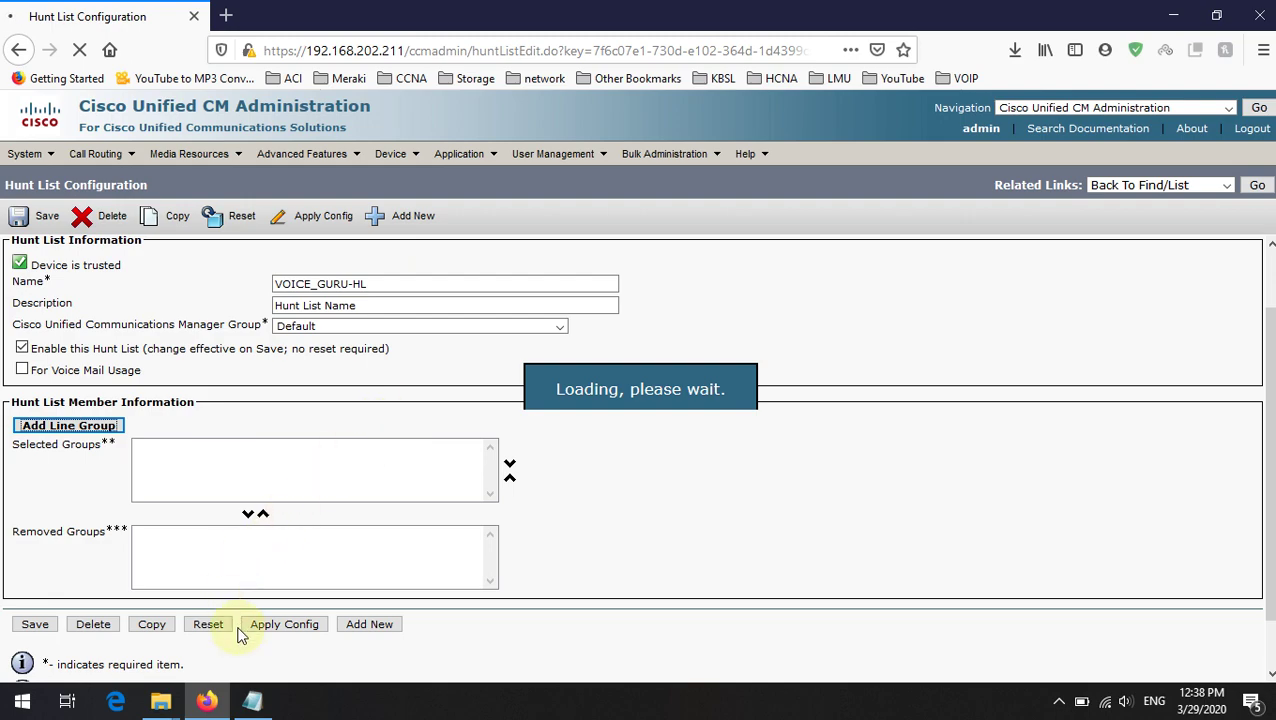
{"action": "left_click", "coordinate": [255, 701]}
{"action": "left_click_drag", "start_coordinate": [528, 257], "coordinate": [431, 257]}
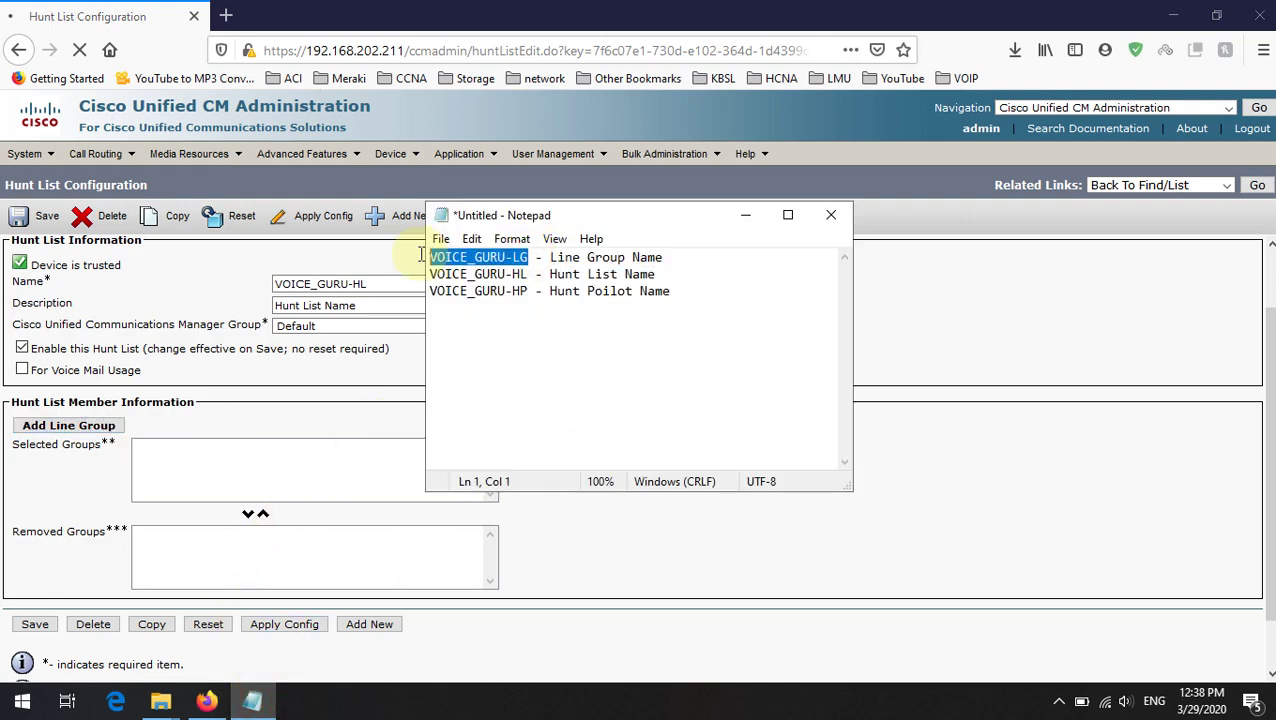
{"action": "left_click", "coordinate": [199, 242]}
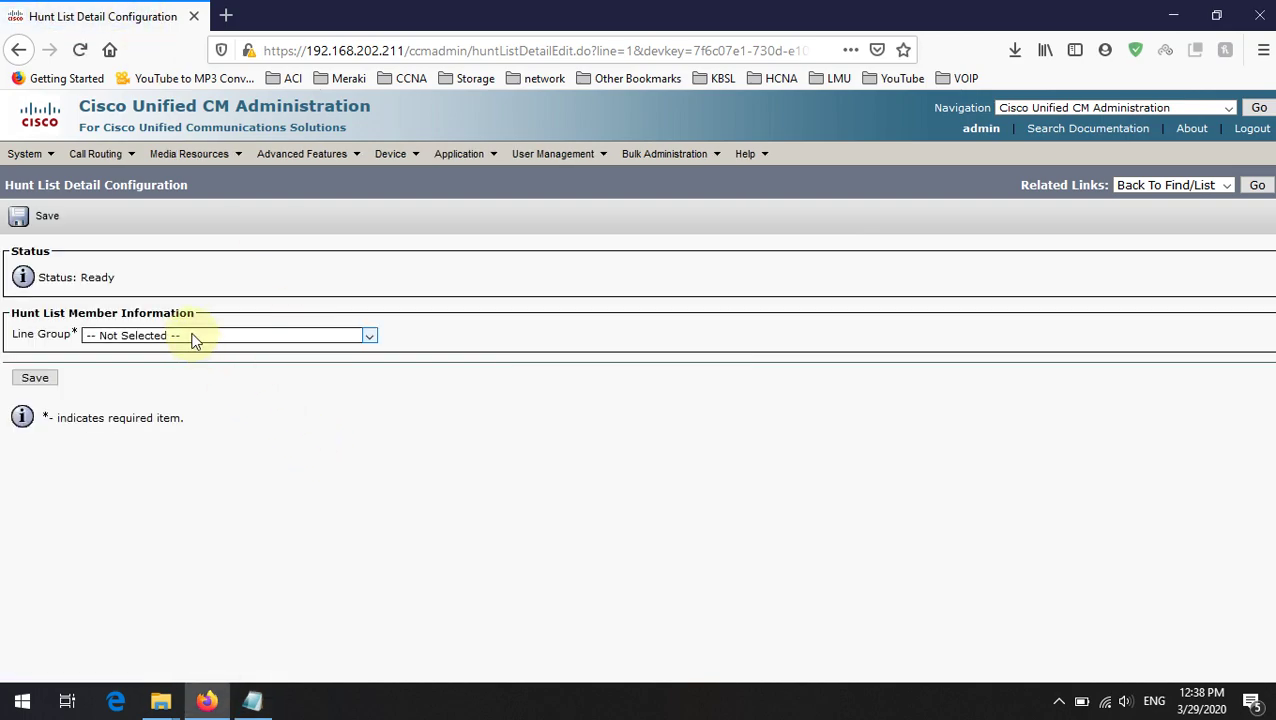
Step: Check the name in Notepad, choose VOICE_GURU-LG as the hunt list's line group, and save the membership
{"action": "left_click", "coordinate": [193, 337]}
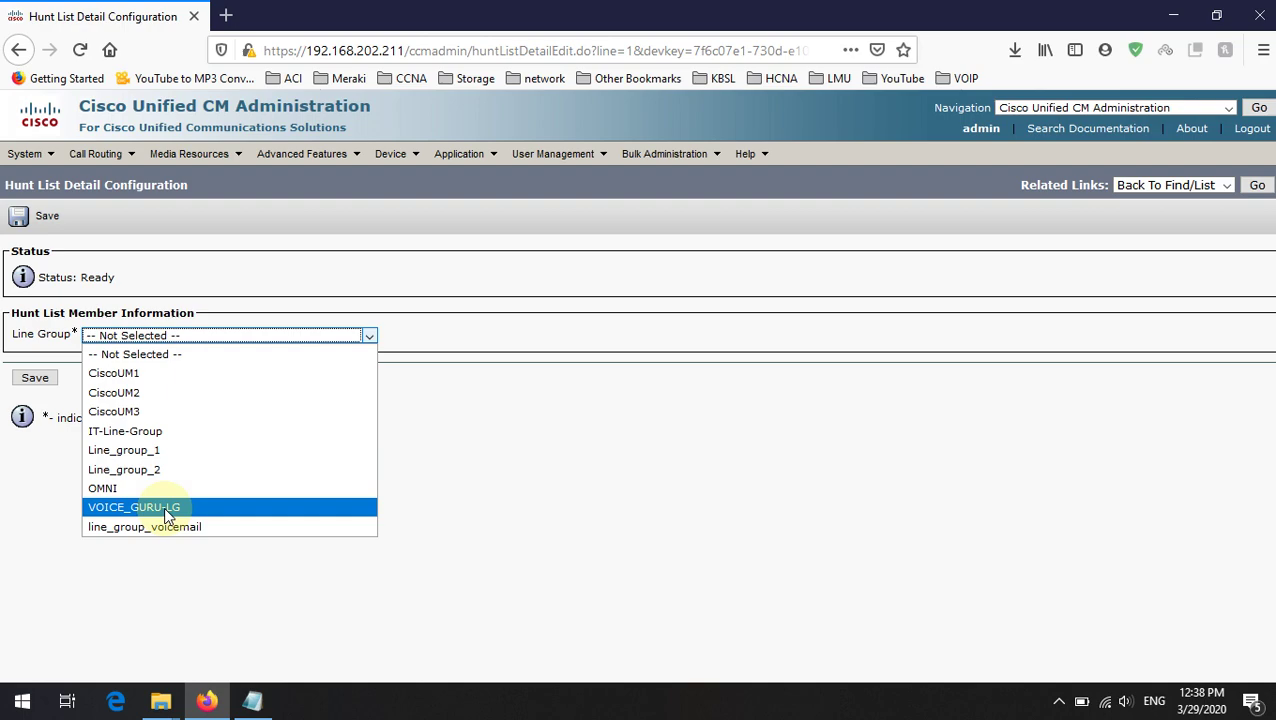
{"action": "left_click", "coordinate": [252, 698]}
{"action": "left_click_drag", "start_coordinate": [530, 262], "coordinate": [429, 257]}
{"action": "left_click", "coordinate": [255, 340]}
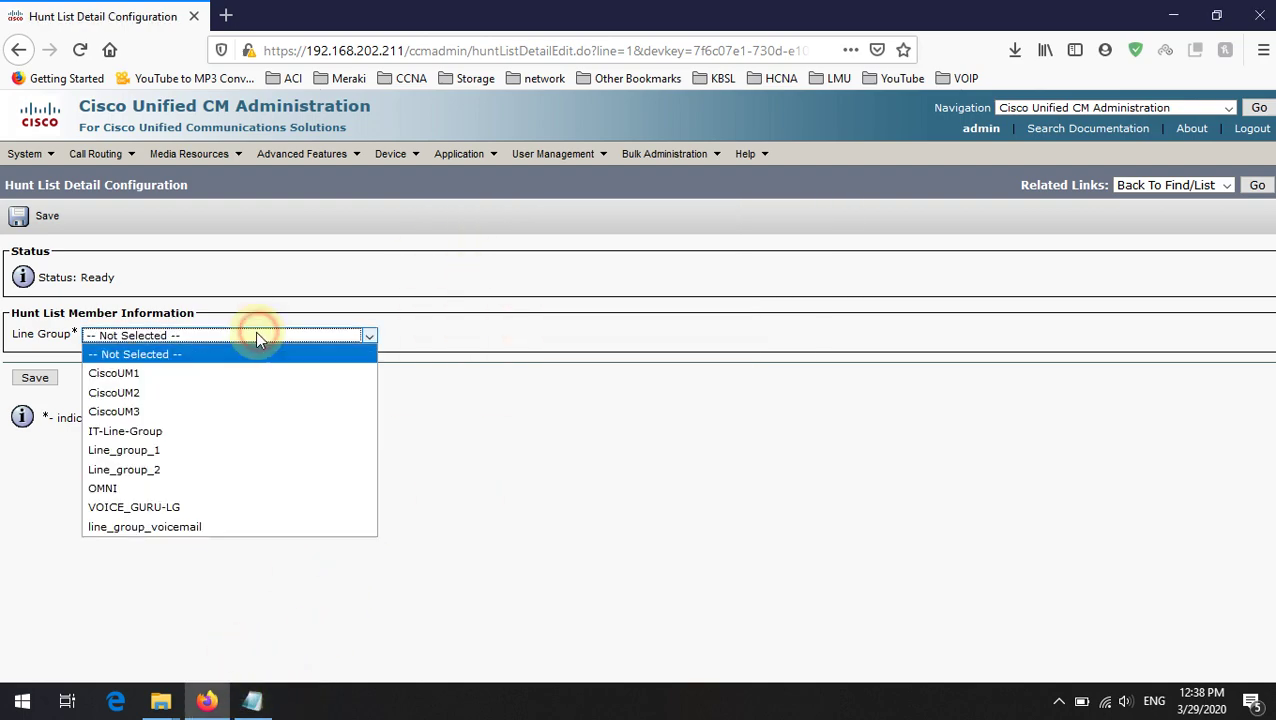
{"action": "left_click", "coordinate": [137, 507]}
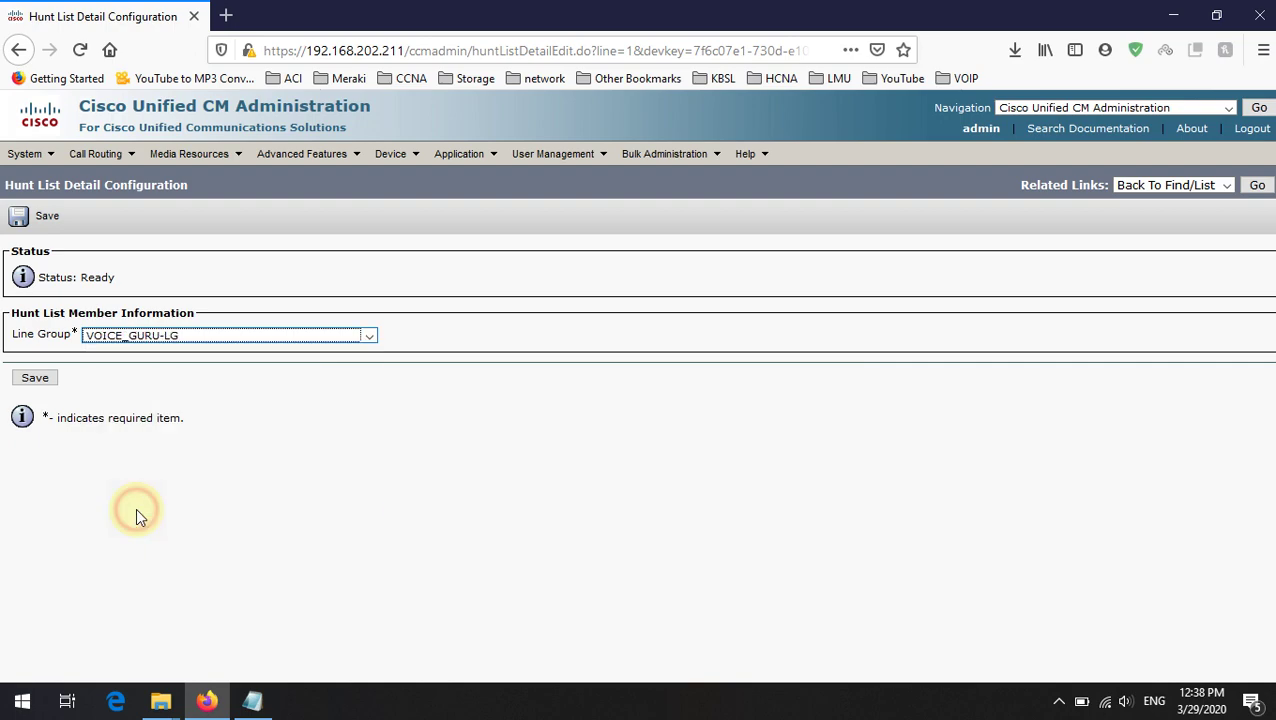
{"action": "left_click", "coordinate": [35, 378]}
{"action": "left_click", "coordinate": [866, 352]}
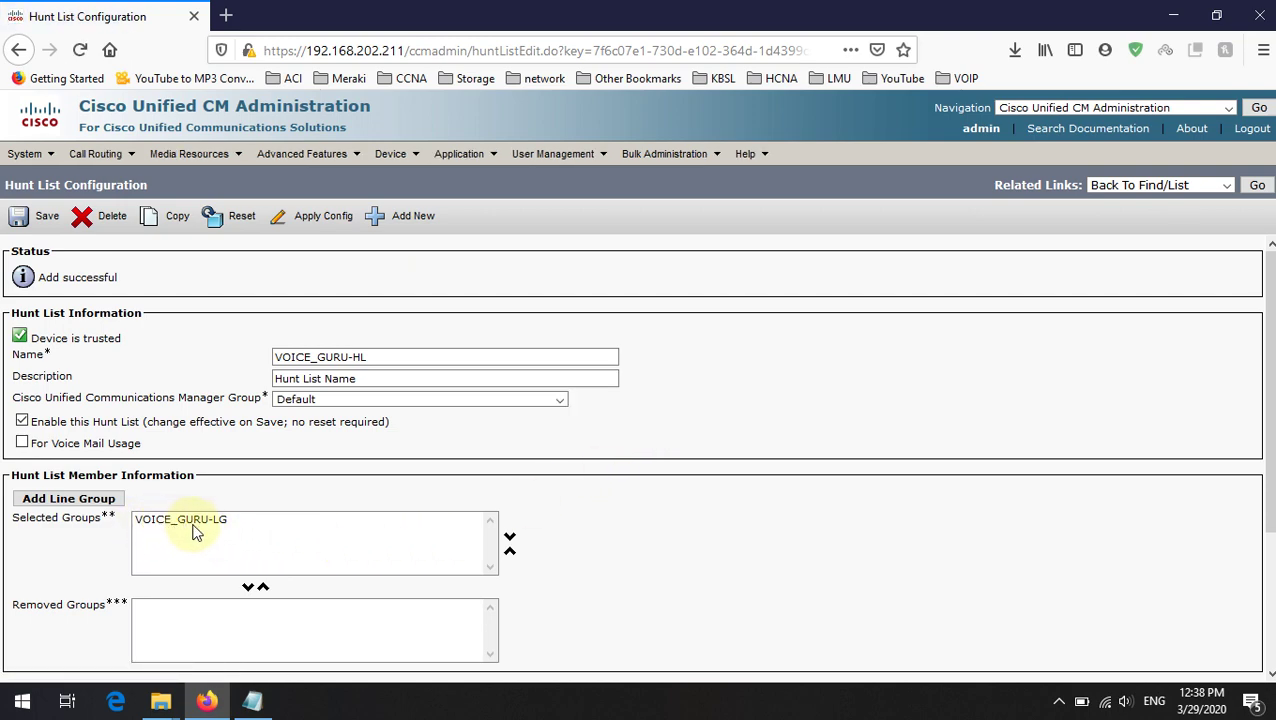
Step: Check the line group listed in the hunt list's details and save the VOICE_GURU-HL configuration
{"action": "scroll", "coordinate": [242, 490], "scroll_direction": "down", "scroll_amount": 3}
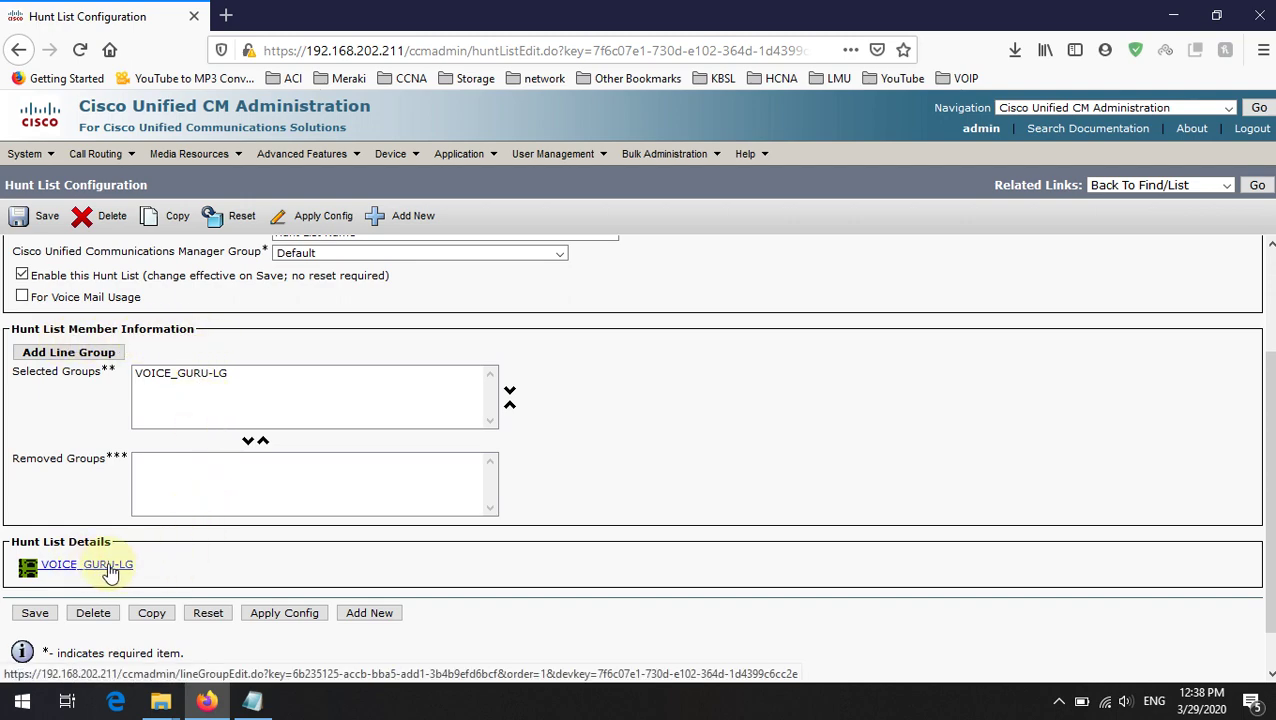
{"action": "scroll", "coordinate": [570, 322], "scroll_direction": "up", "scroll_amount": 3}
{"action": "left_click", "coordinate": [20, 218]}
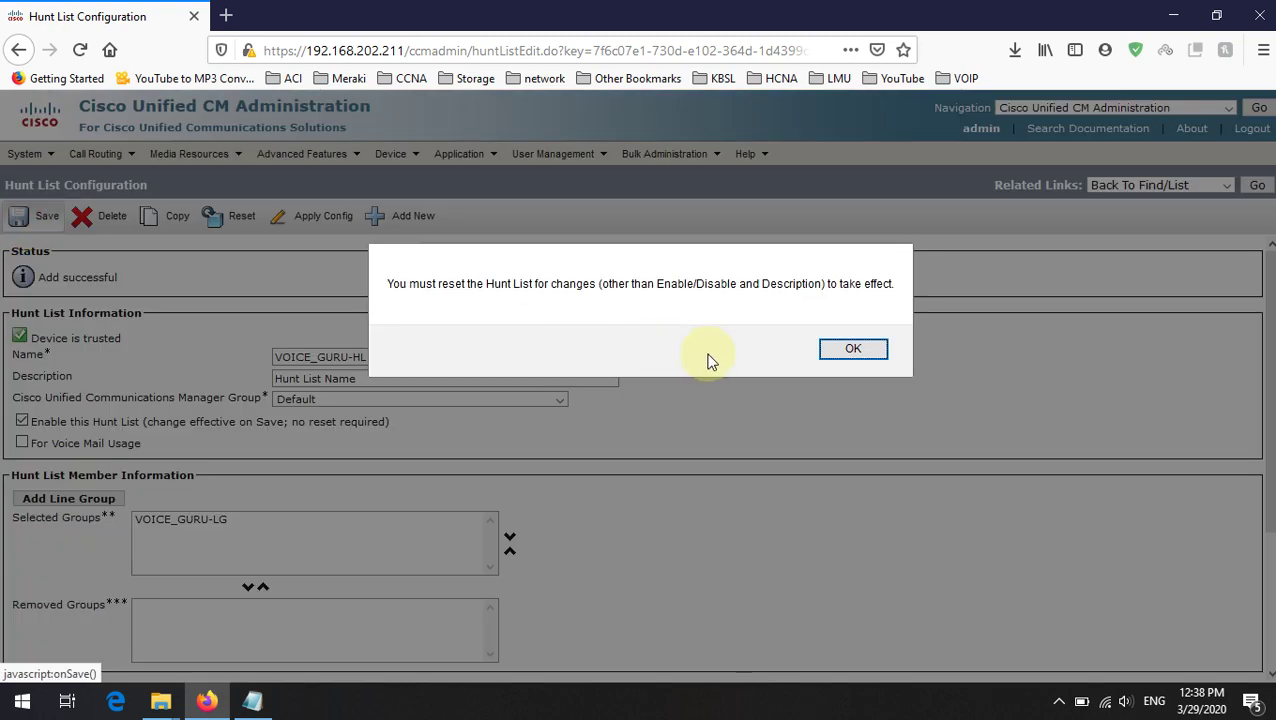
{"action": "left_click", "coordinate": [829, 349]}
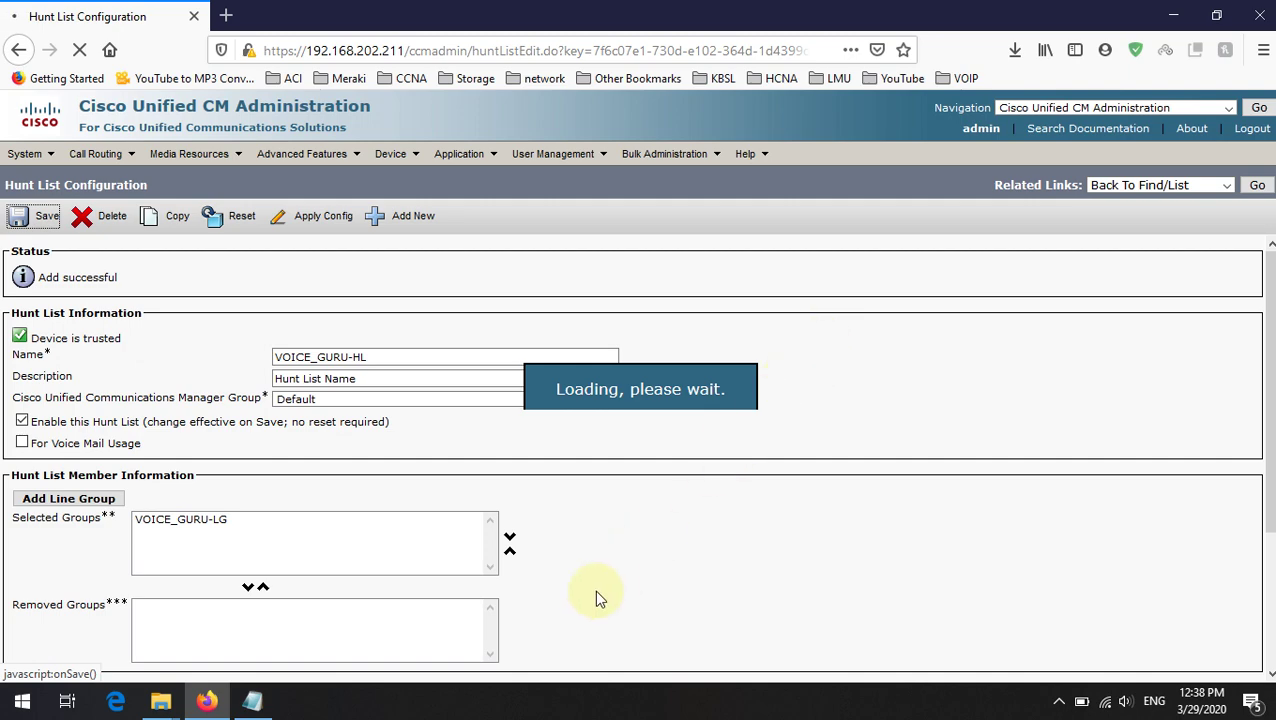
Step: Look up the hunt pilot name in Notepad and start adding a new hunt pilot
{"action": "left_click", "coordinate": [252, 701]}
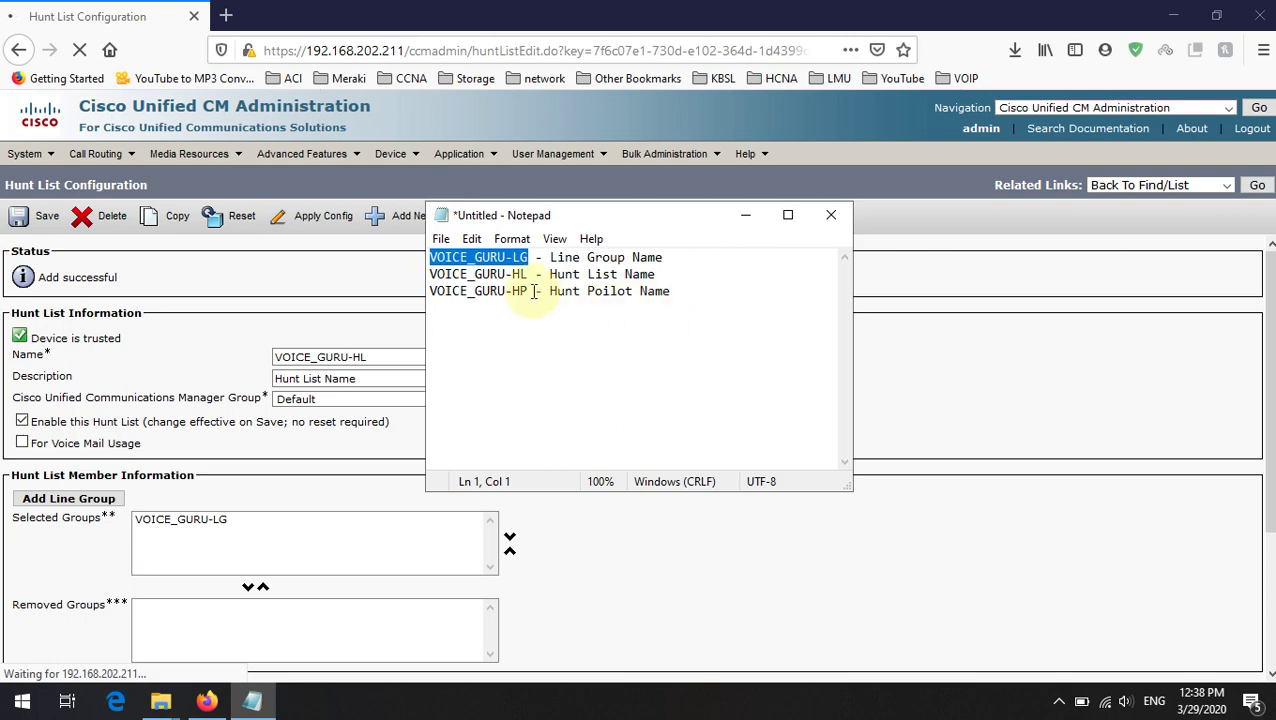
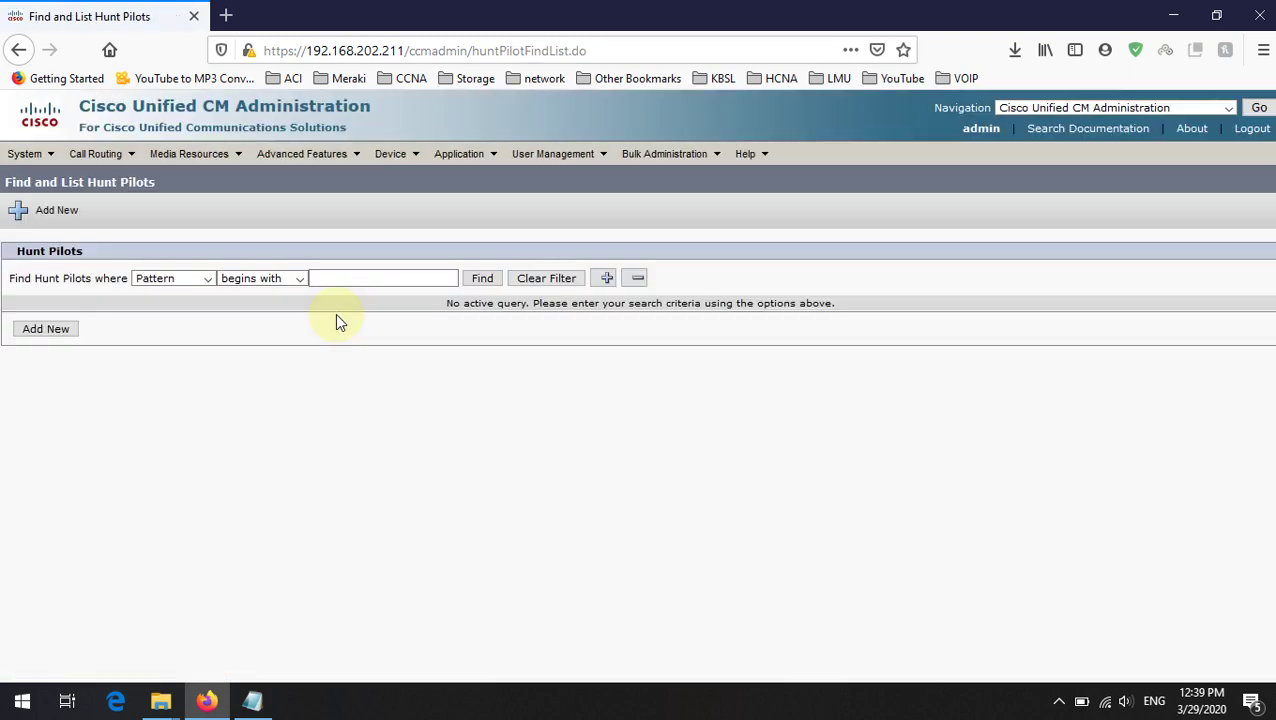
{"action": "left_click", "coordinate": [252, 700]}
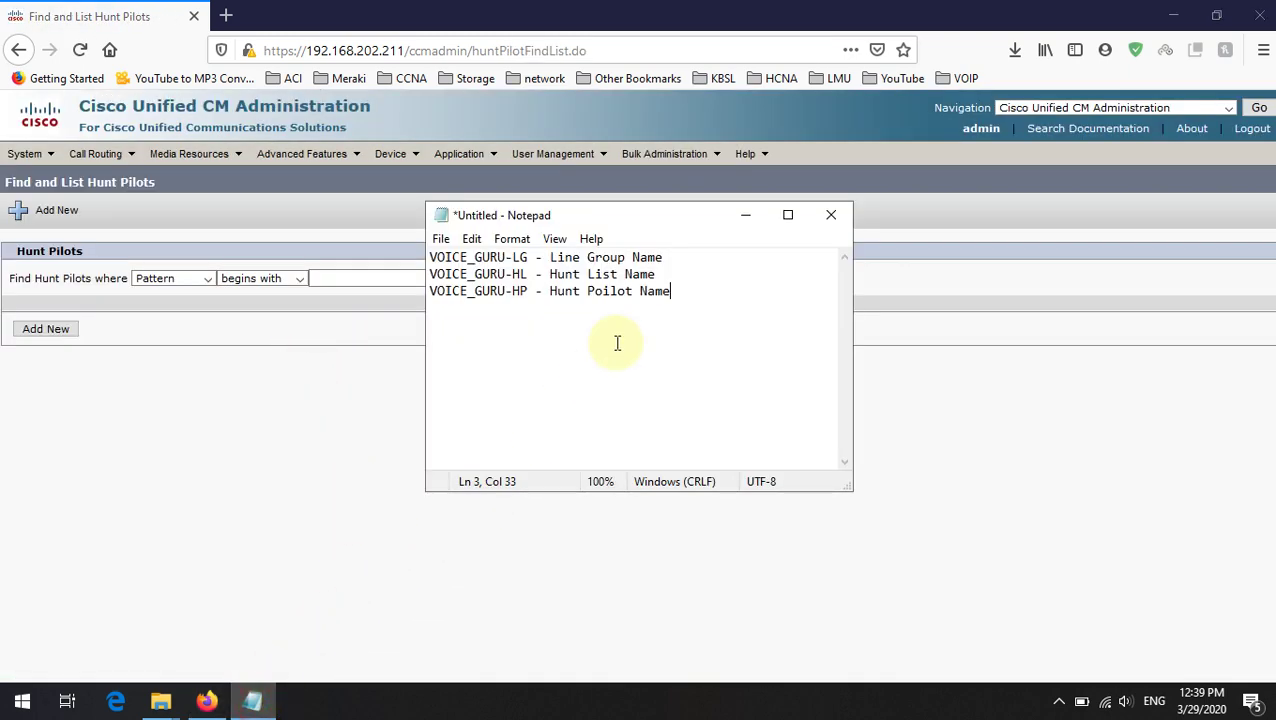
{"action": "left_click_drag", "start_coordinate": [528, 291], "coordinate": [433, 293]}
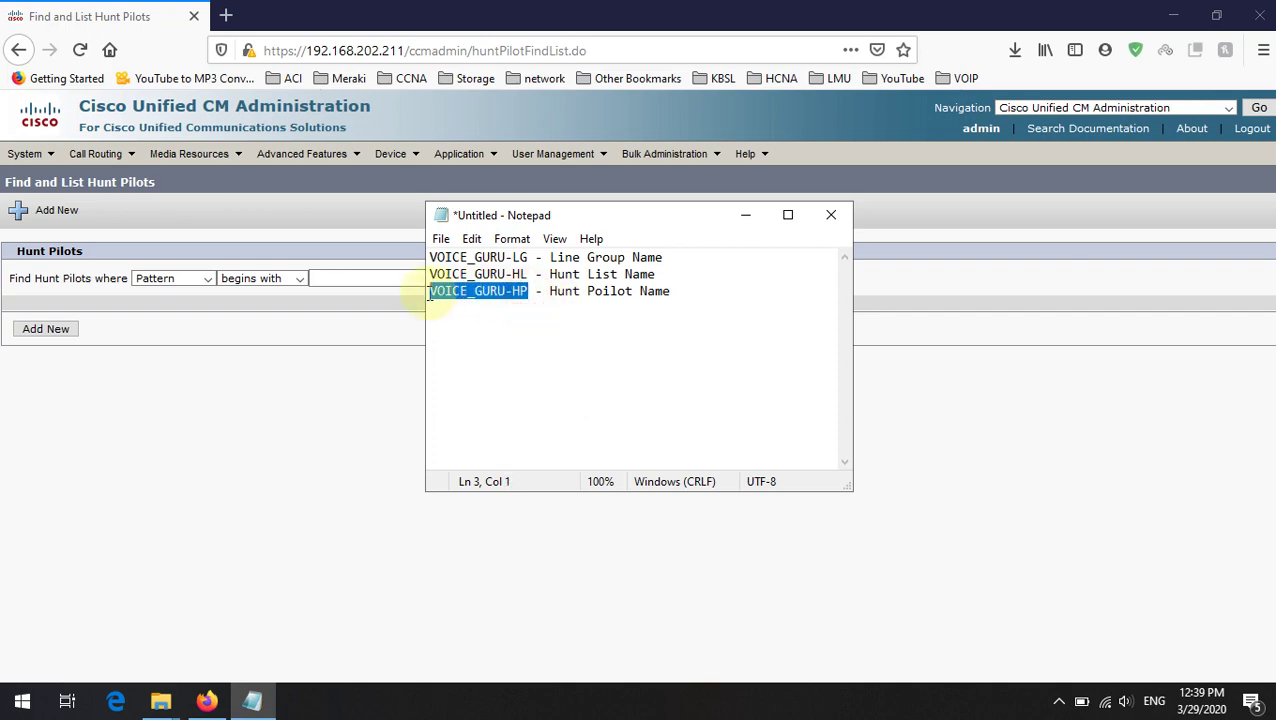
{"action": "left_click", "coordinate": [240, 380]}
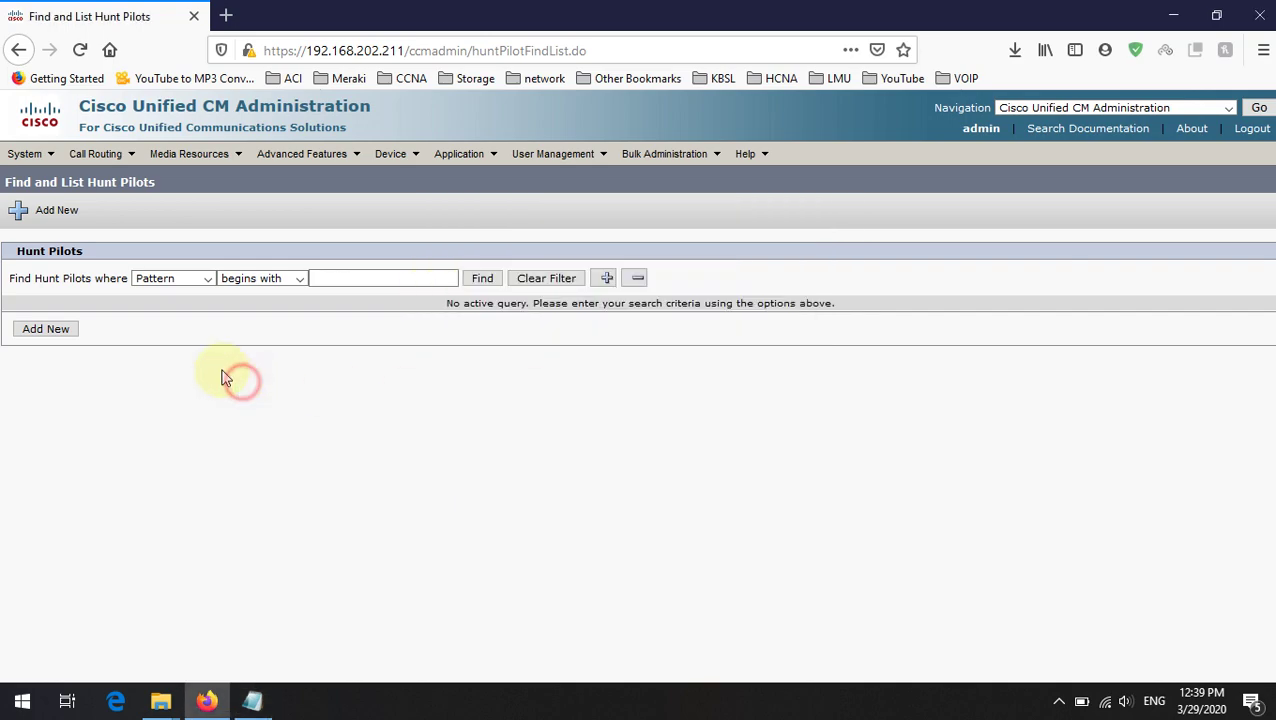
{"action": "left_click", "coordinate": [55, 225]}
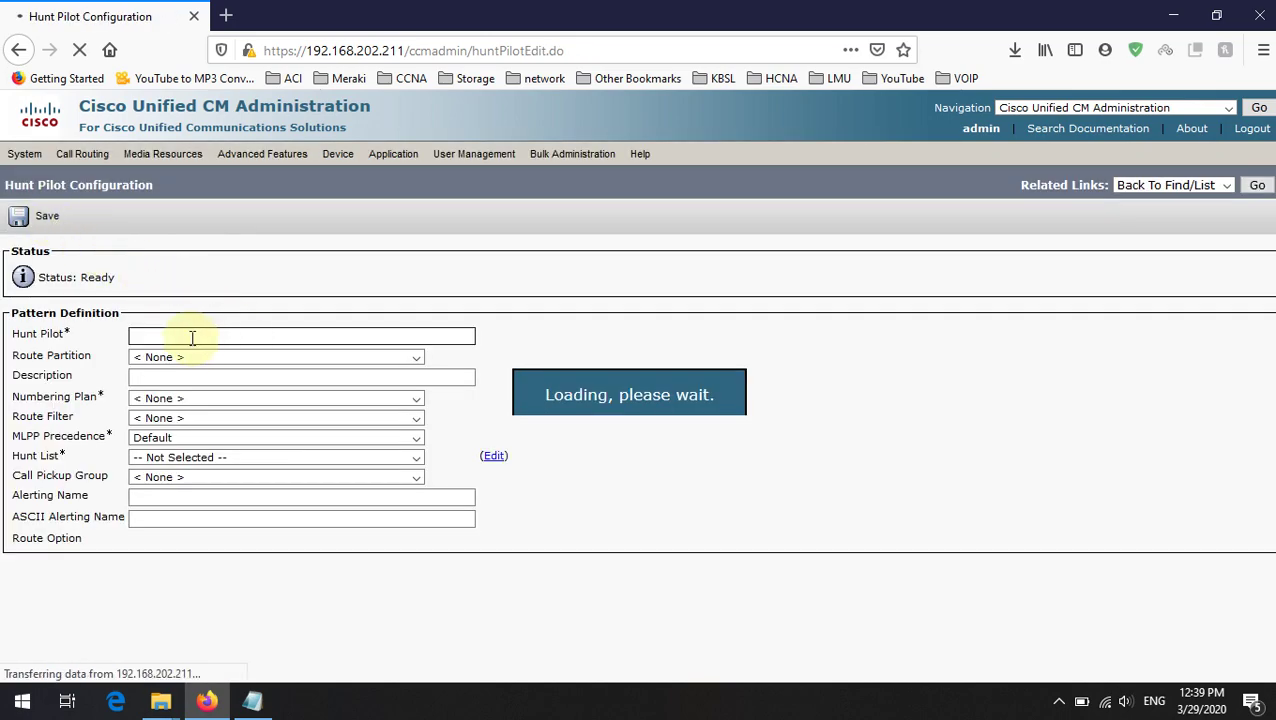
Step: Set the hunt pilot number to 9500 and its route partition to Internal_PT
{"action": "left_click", "coordinate": [192, 338]}
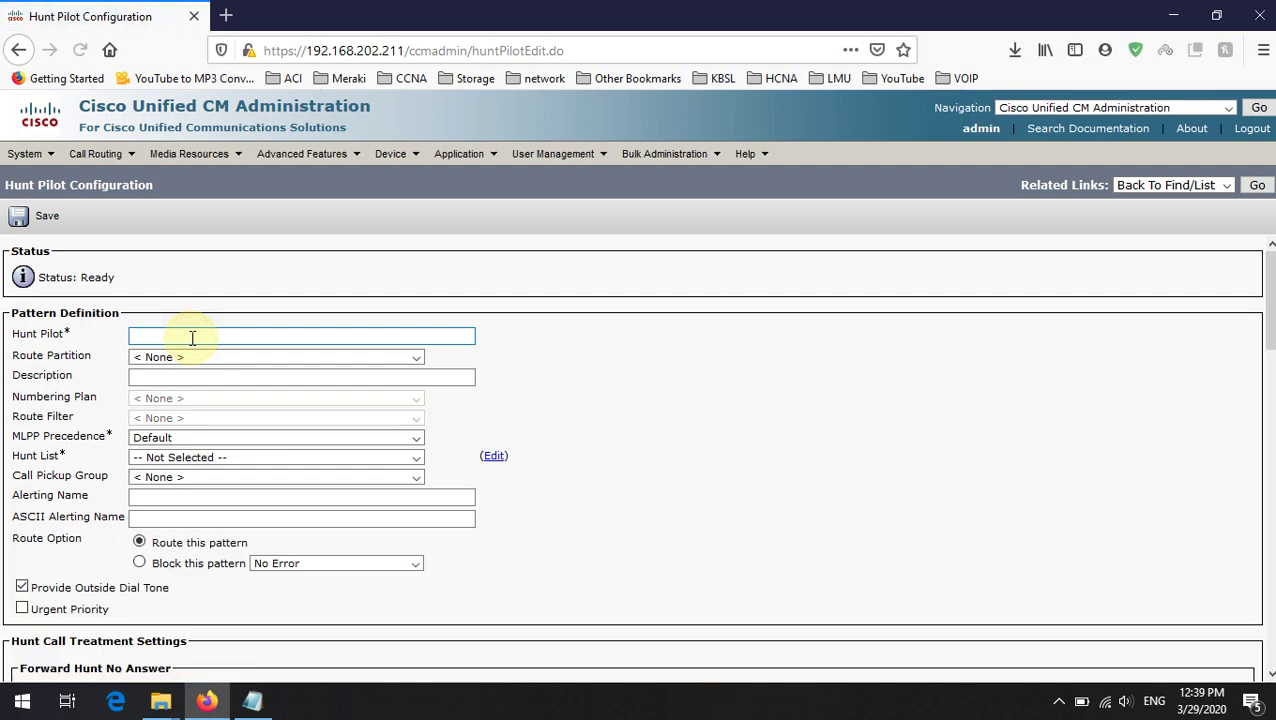
{"action": "type", "text": "9500"}
{"action": "left_click", "coordinate": [253, 360]}
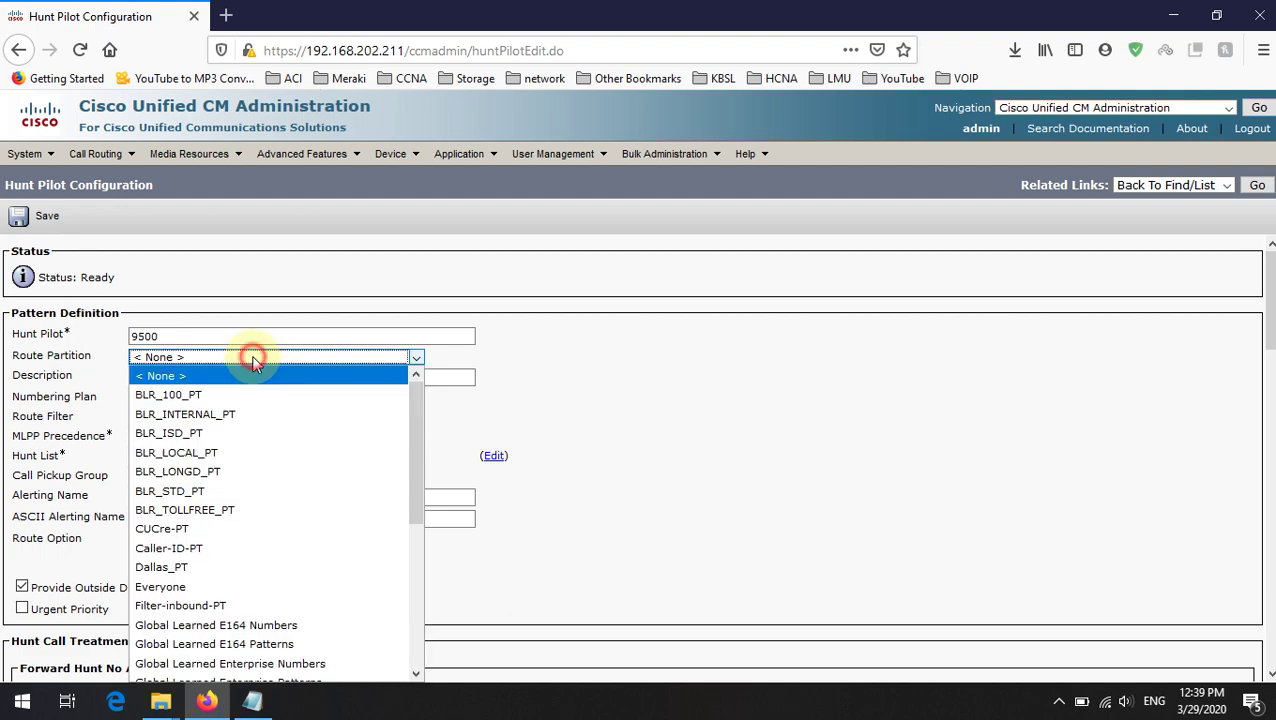
{"action": "scroll", "coordinate": [274, 436], "scroll_direction": "down", "scroll_amount": 2}
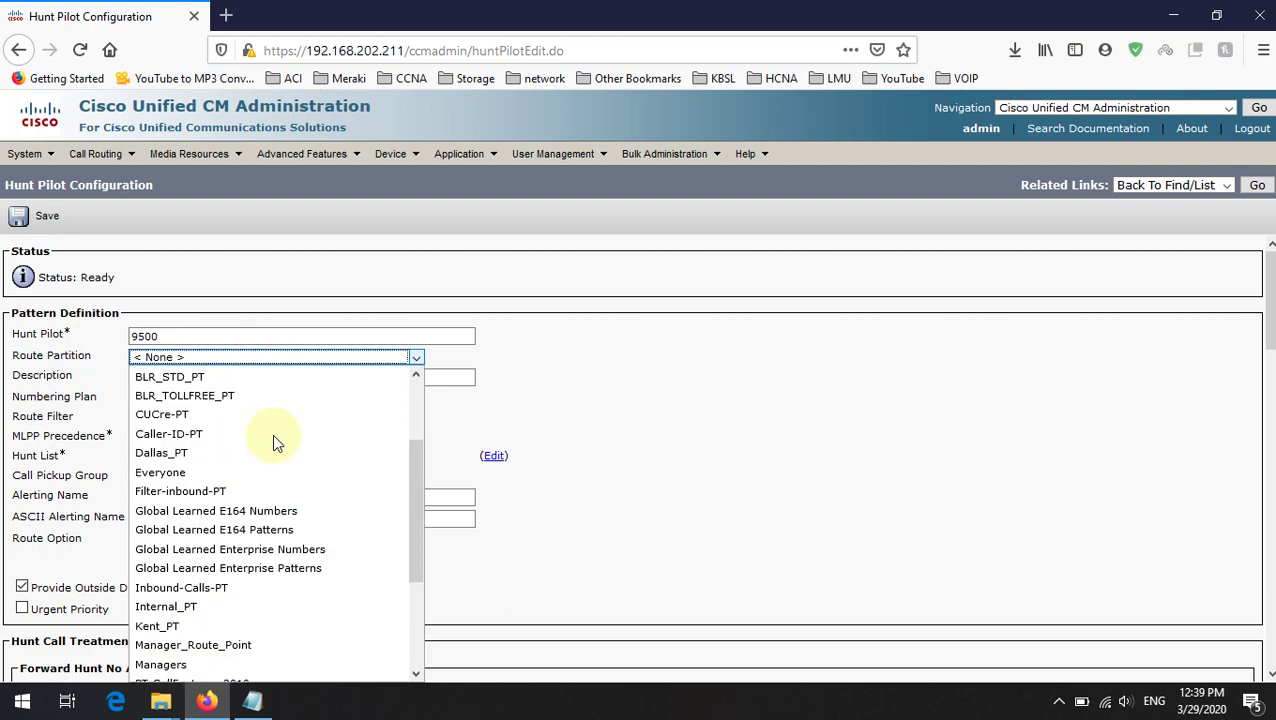
{"action": "left_click", "coordinate": [200, 612]}
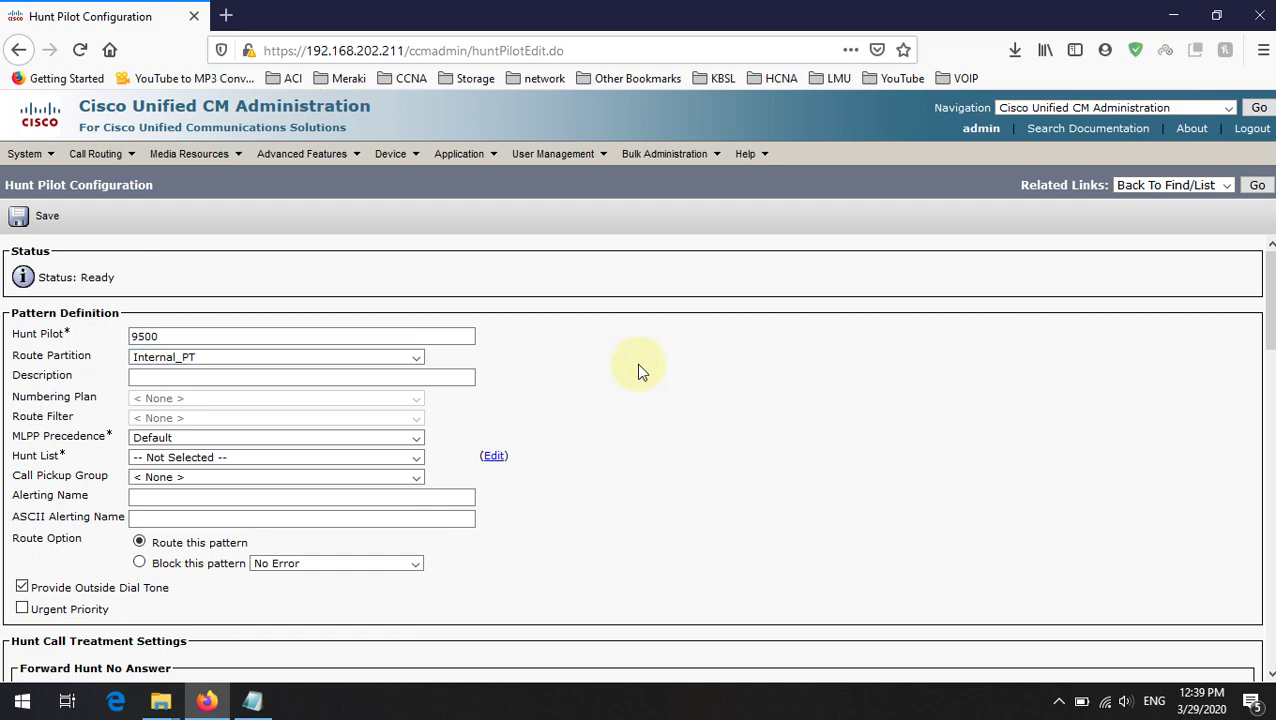
Step: Copy VOICE_GURU-HP from the Notepad notes into the hunt pilot's Description
{"action": "left_click", "coordinate": [252, 701]}
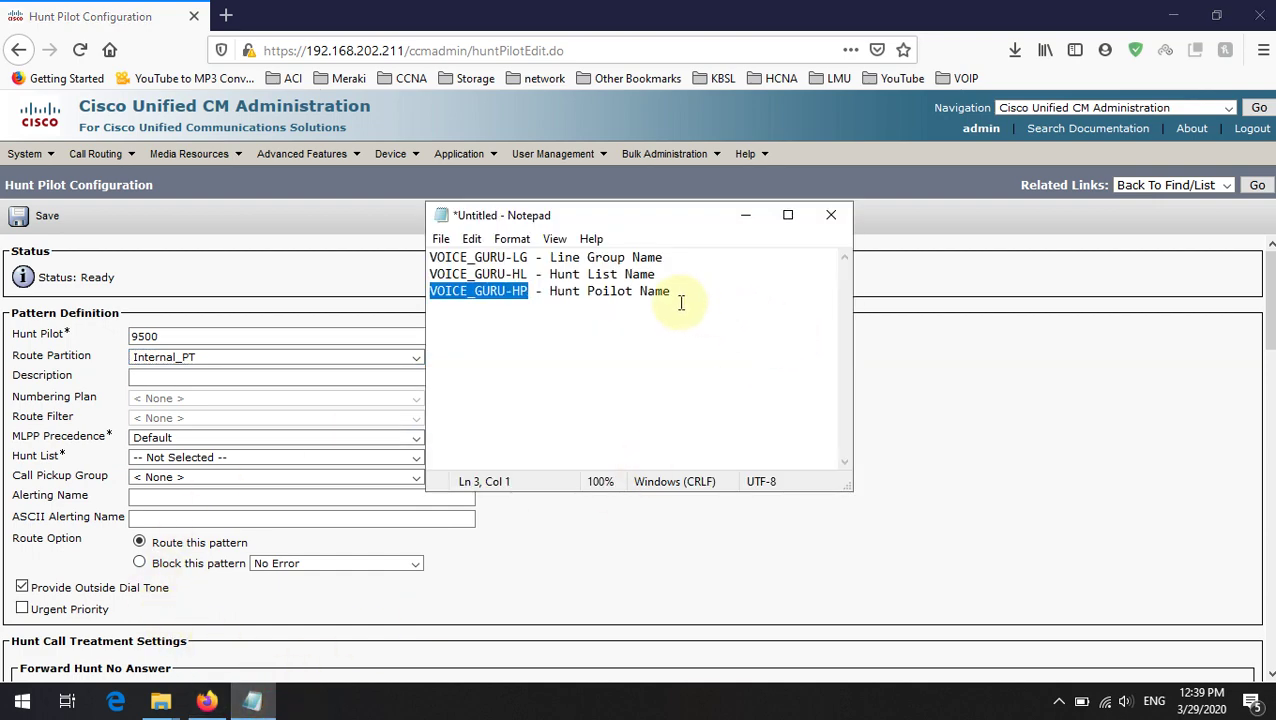
{"action": "left_click_drag", "start_coordinate": [528, 291], "coordinate": [430, 292]}
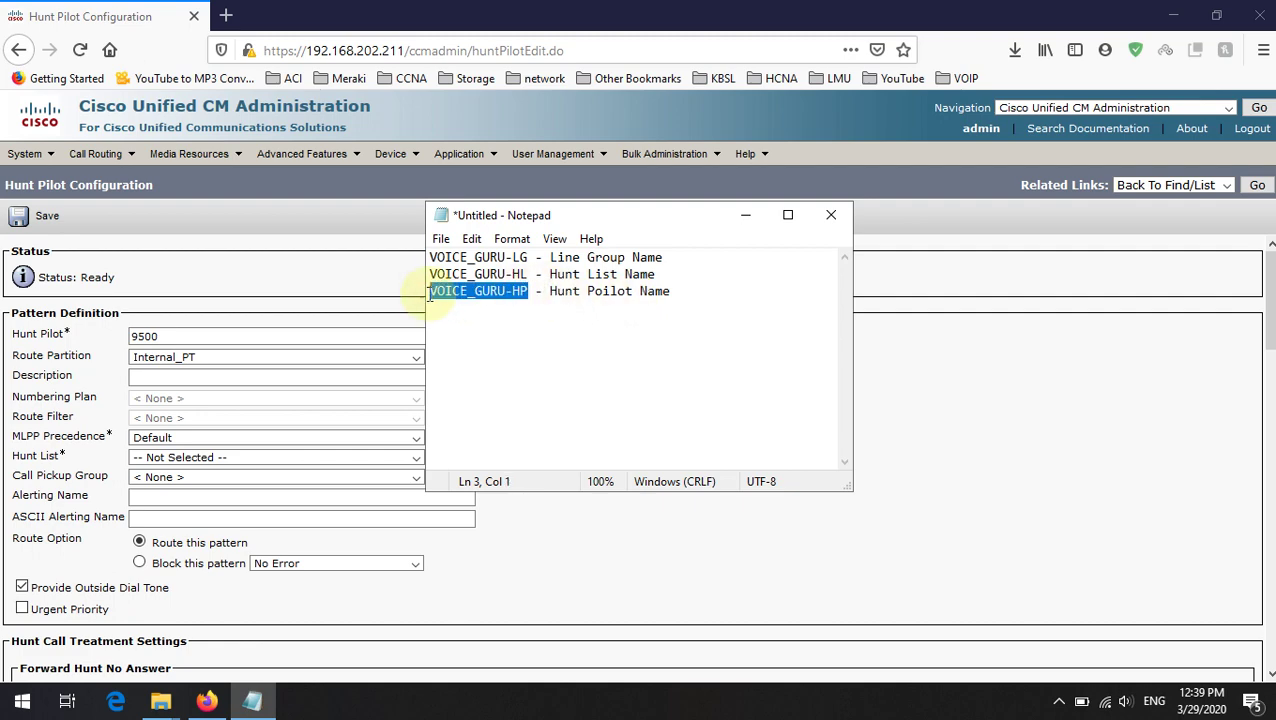
{"action": "right_click", "coordinate": [456, 292]}
{"action": "left_click", "coordinate": [507, 352]}
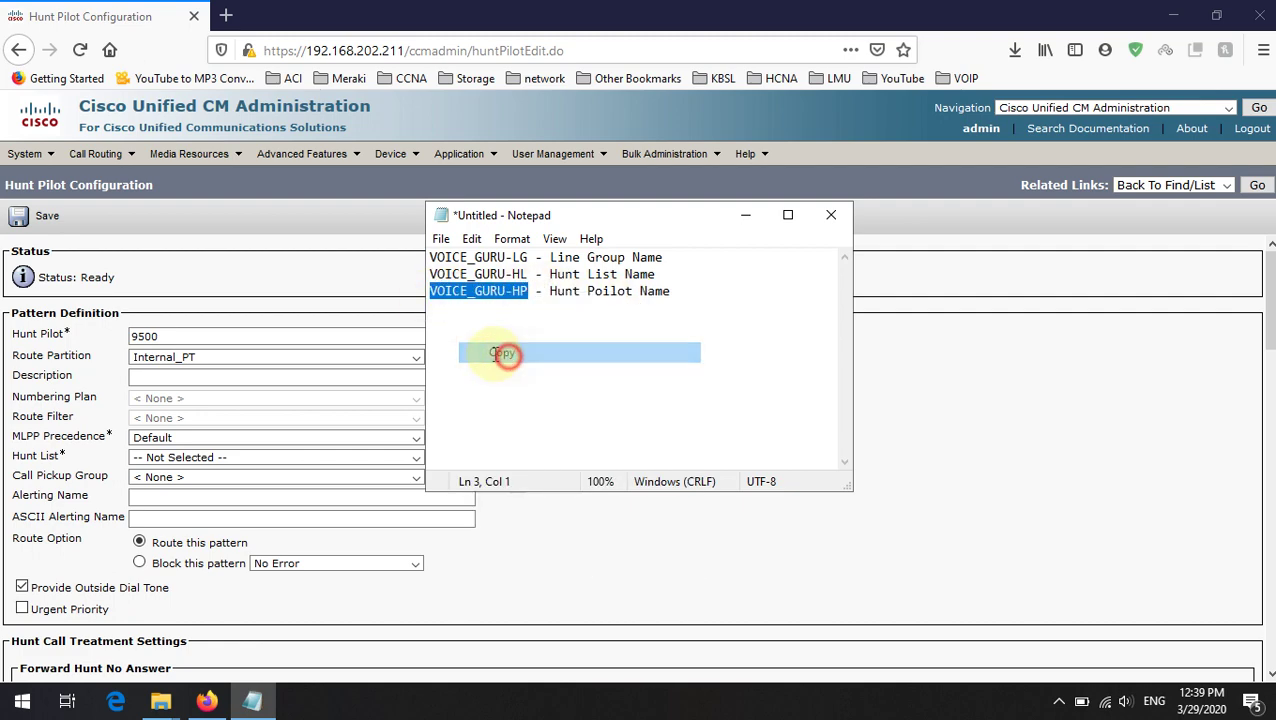
{"action": "left_click", "coordinate": [248, 374]}
{"action": "right_click", "coordinate": [264, 381]}
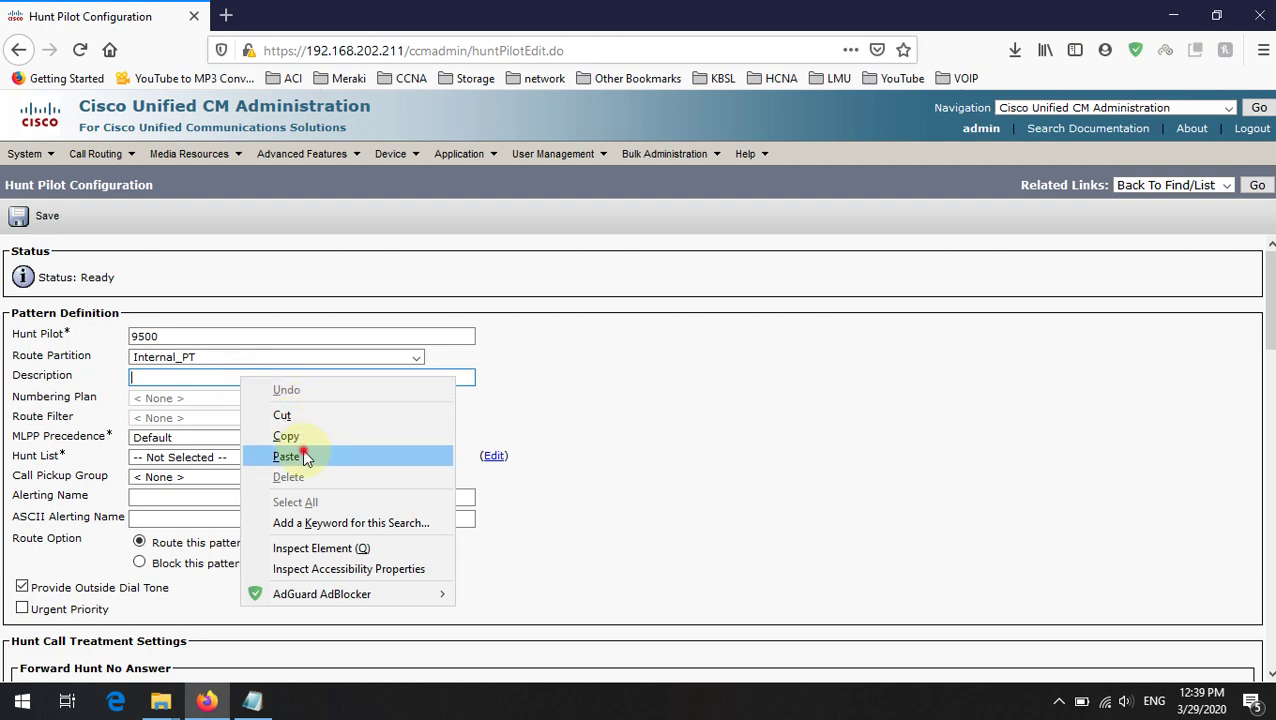
{"action": "left_click", "coordinate": [302, 456]}
{"action": "left_click", "coordinate": [703, 356]}
Step: Look up the hunt list name in Notepad and view the hunt lists available for the pilot
{"action": "scroll", "coordinate": [664, 373], "scroll_direction": "down", "scroll_amount": 2}
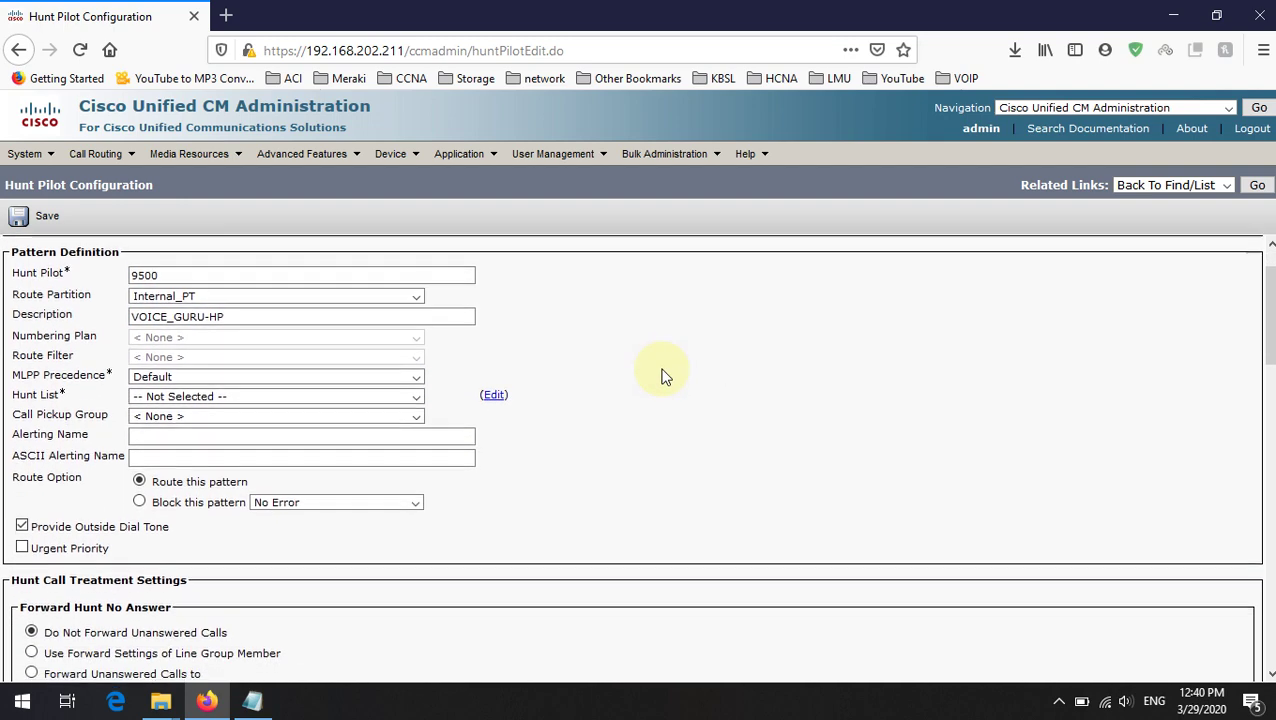
{"action": "scroll", "coordinate": [660, 376], "scroll_direction": "down", "scroll_amount": 2}
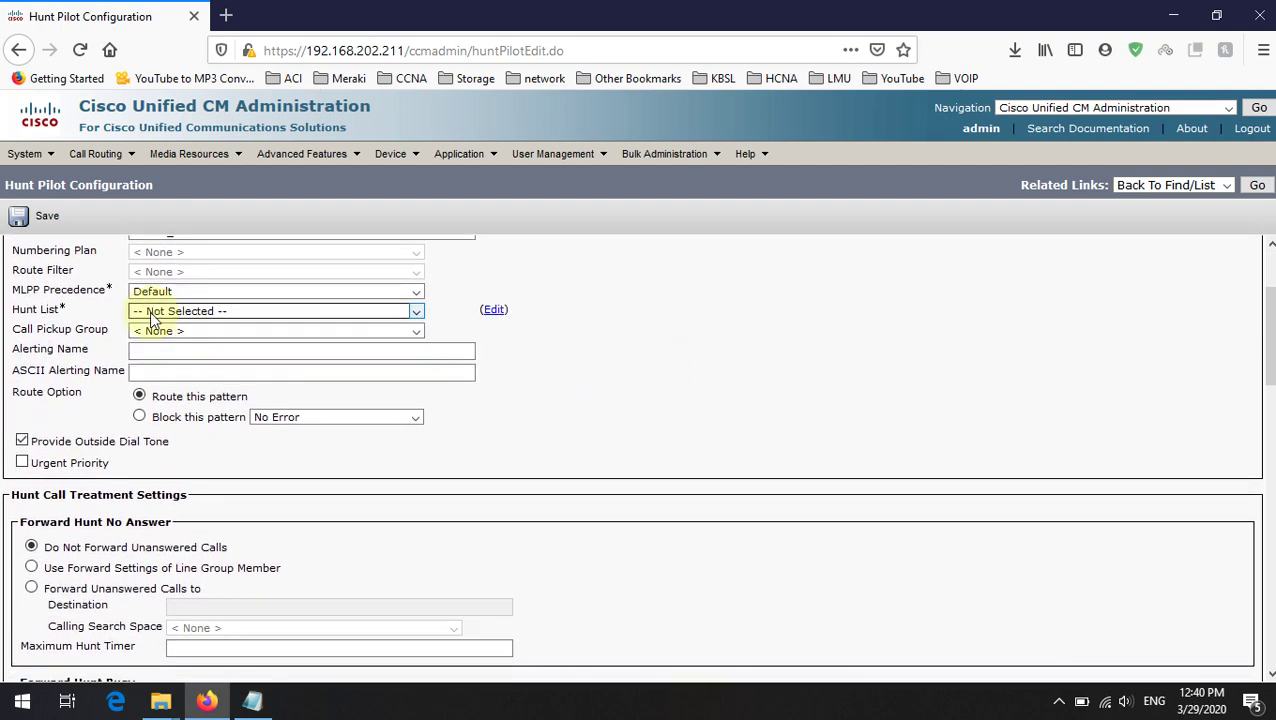
{"action": "left_click", "coordinate": [252, 701]}
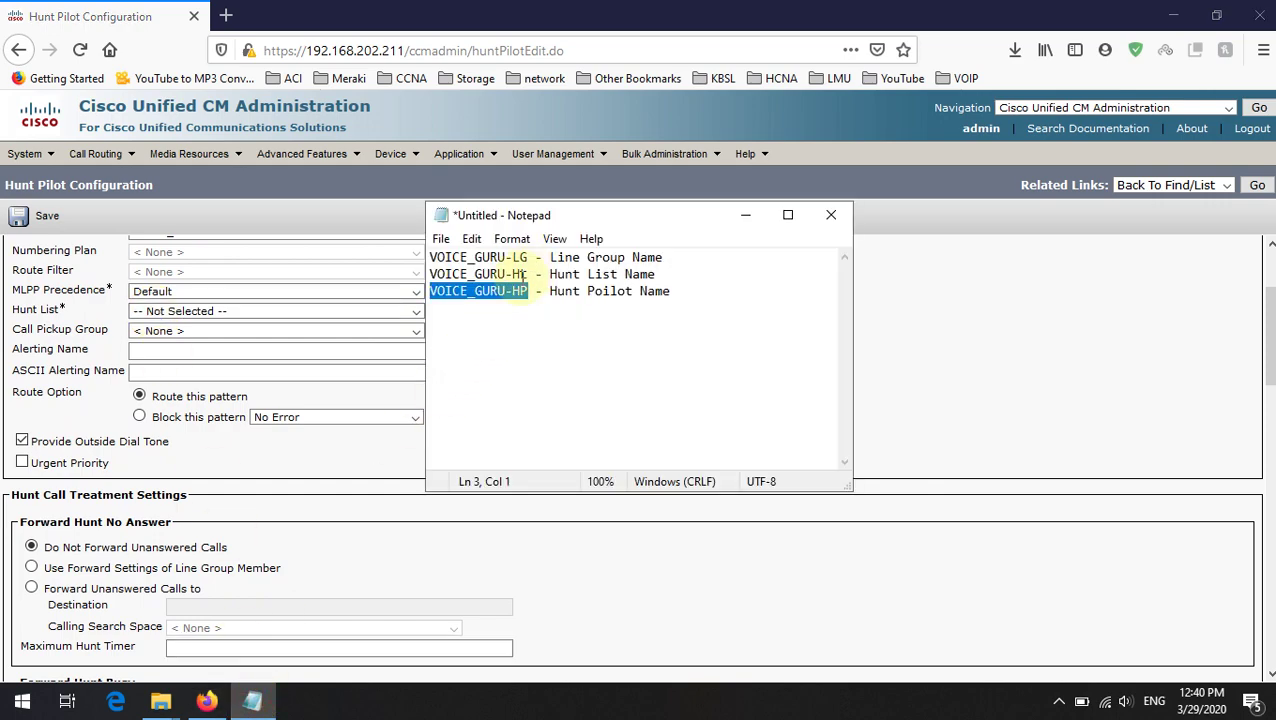
{"action": "left_click_drag", "start_coordinate": [527, 274], "coordinate": [437, 276]}
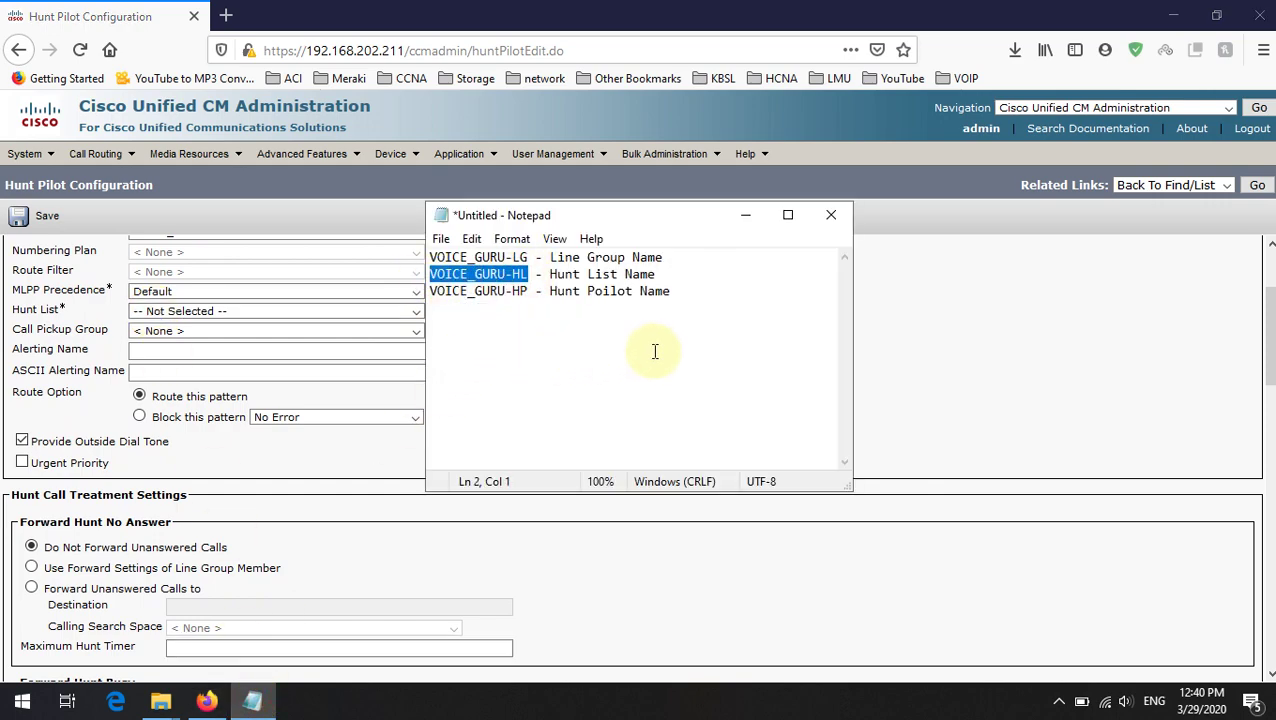
{"action": "left_click", "coordinate": [997, 355]}
{"action": "left_click", "coordinate": [210, 313]}
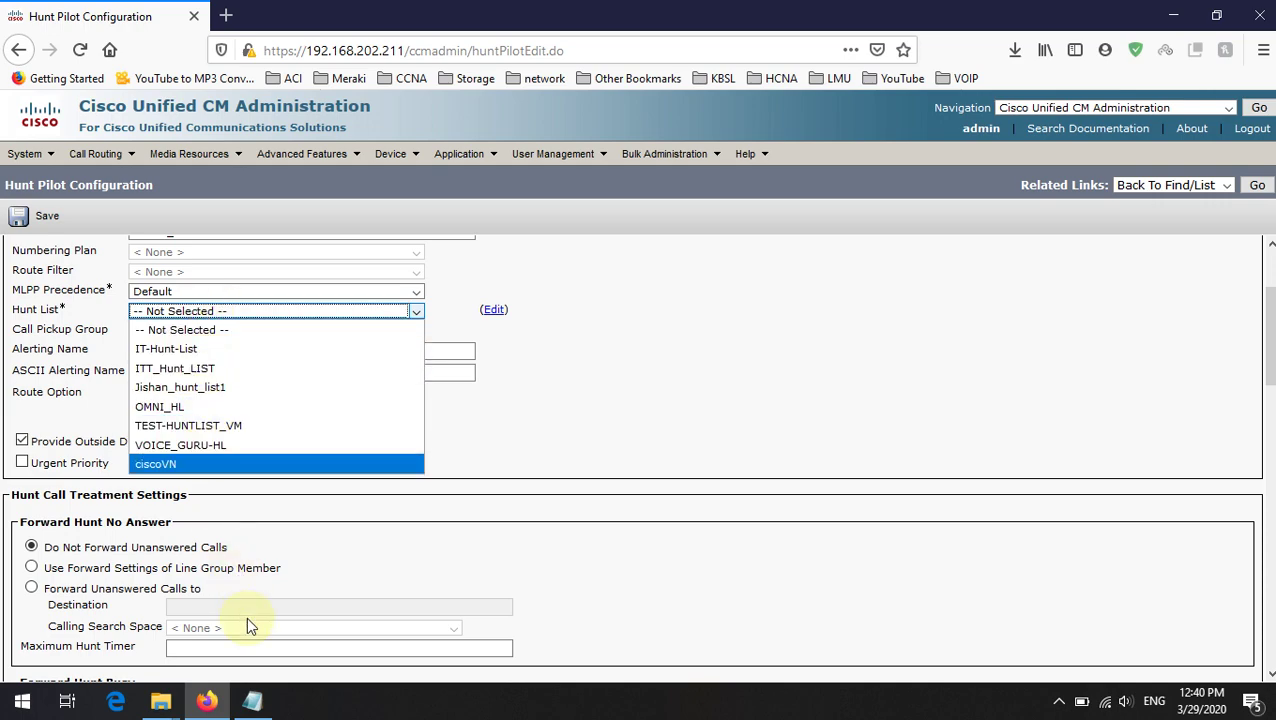
Step: Review the line group, hunt list and hunt pilot names in the Notepad notes
{"action": "left_click", "coordinate": [252, 701]}
{"action": "left_click", "coordinate": [579, 360]}
{"action": "left_click_drag", "start_coordinate": [528, 257], "coordinate": [420, 257]}
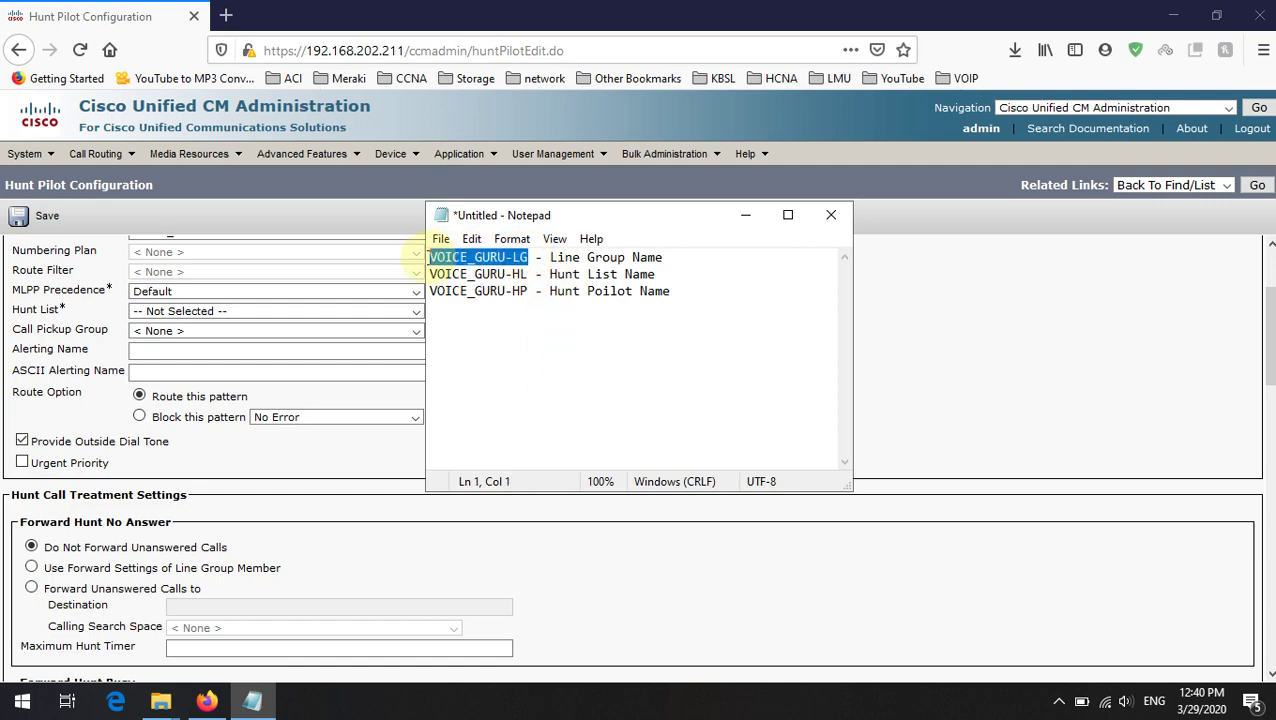
{"action": "left_click_drag", "start_coordinate": [529, 274], "coordinate": [427, 276]}
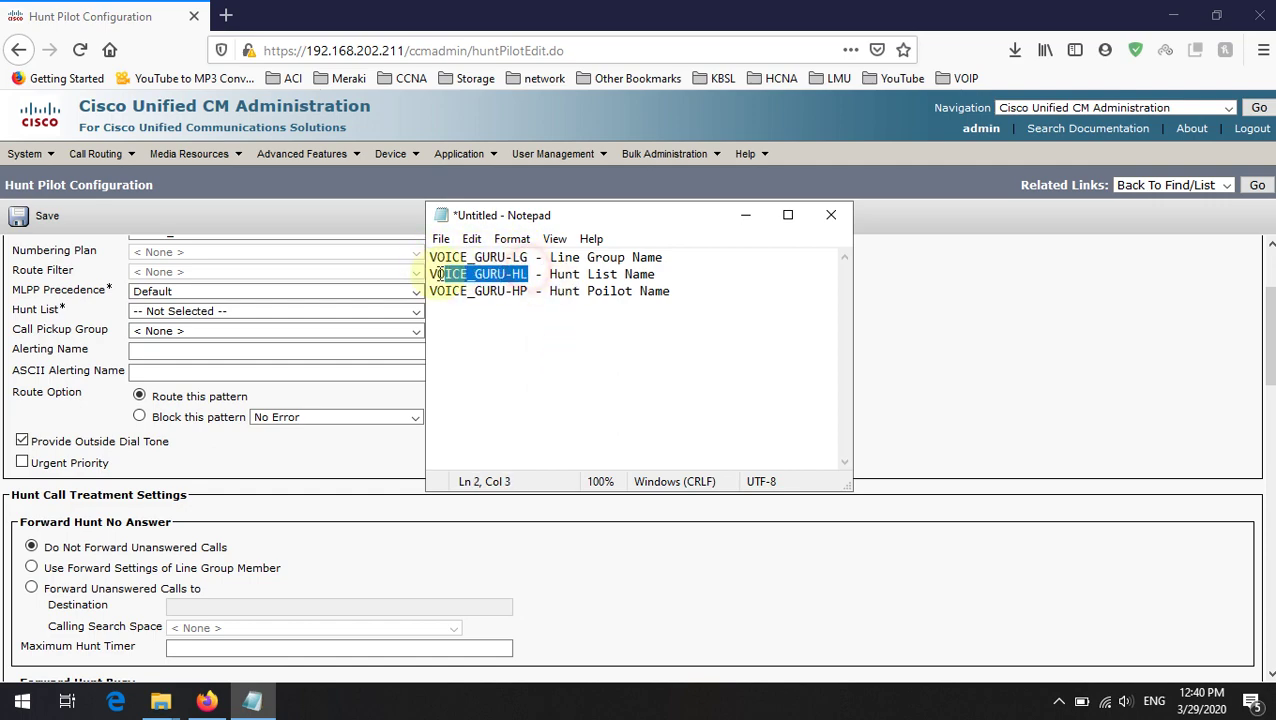
{"action": "left_click", "coordinate": [474, 277]}
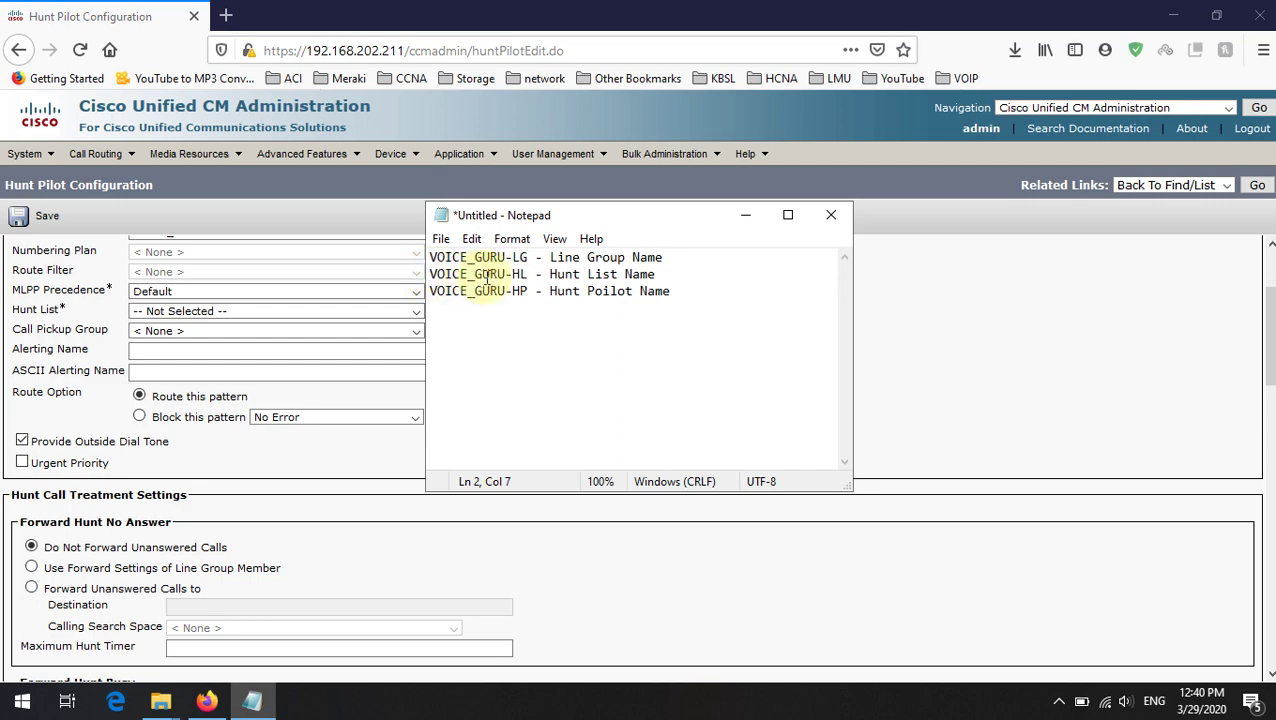
{"action": "left_click_drag", "start_coordinate": [497, 258], "coordinate": [533, 260]}
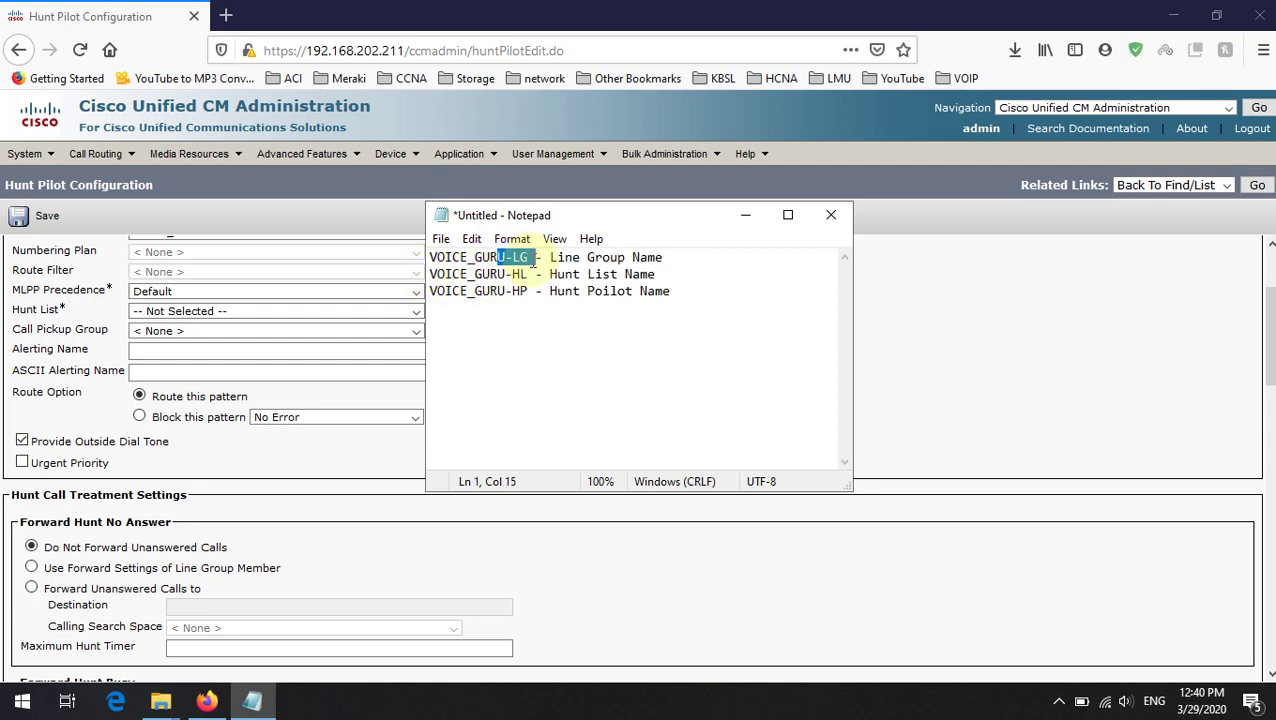
{"action": "left_click_drag", "start_coordinate": [527, 291], "coordinate": [431, 291]}
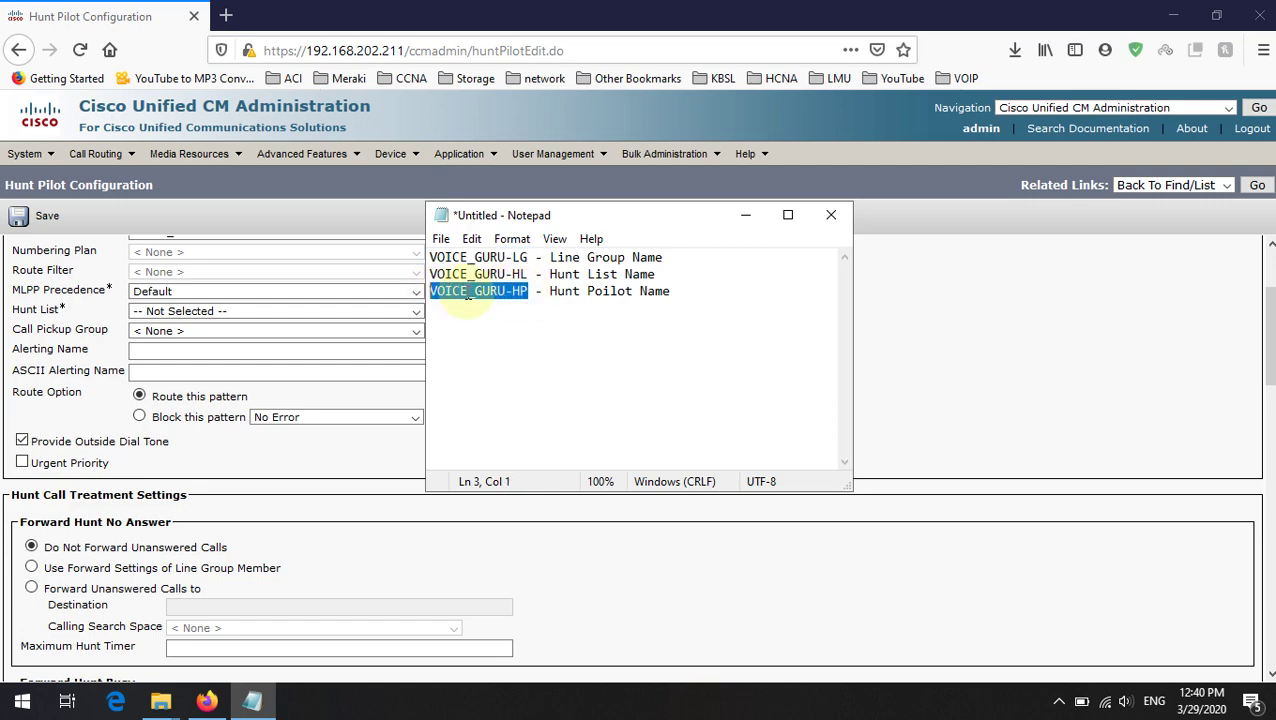
{"action": "left_click", "coordinate": [476, 291]}
{"action": "left_click_drag", "start_coordinate": [476, 274], "coordinate": [521, 274]}
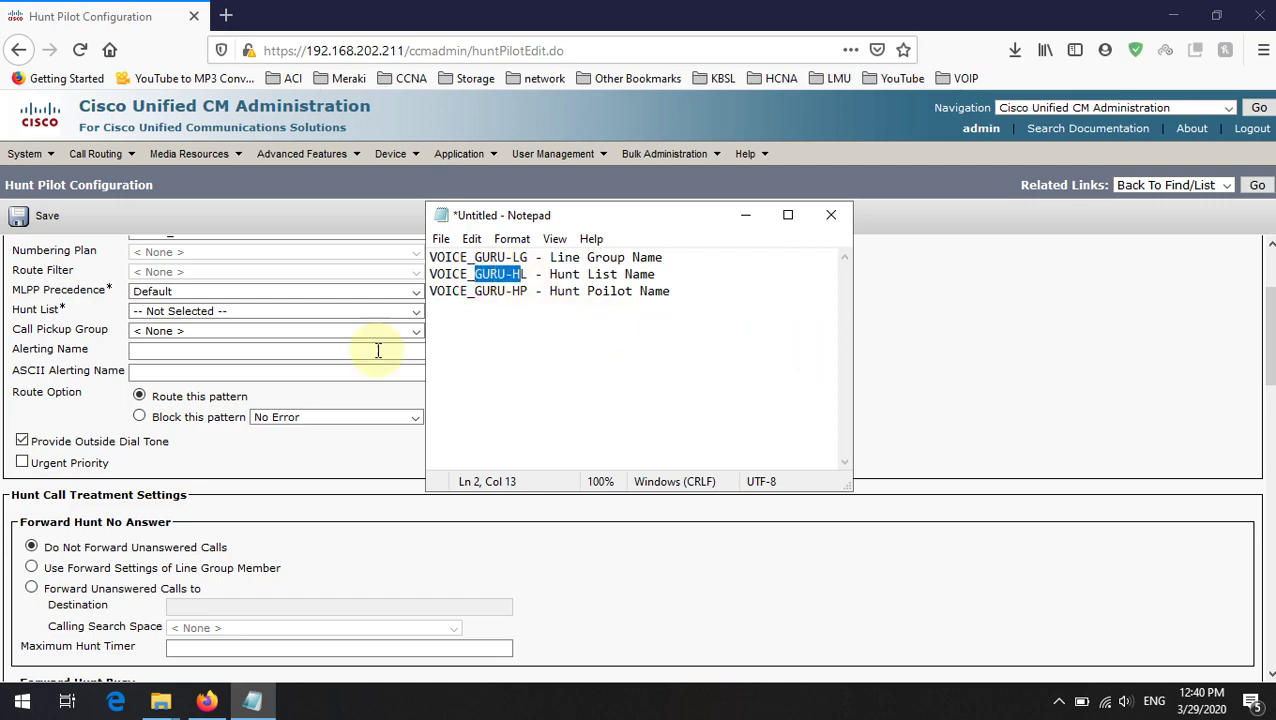
Step: Set the pilot's Hunt List to VOICE_GURU-HL and check the Call Pickup Group options, keeping None
{"action": "left_click", "coordinate": [242, 311]}
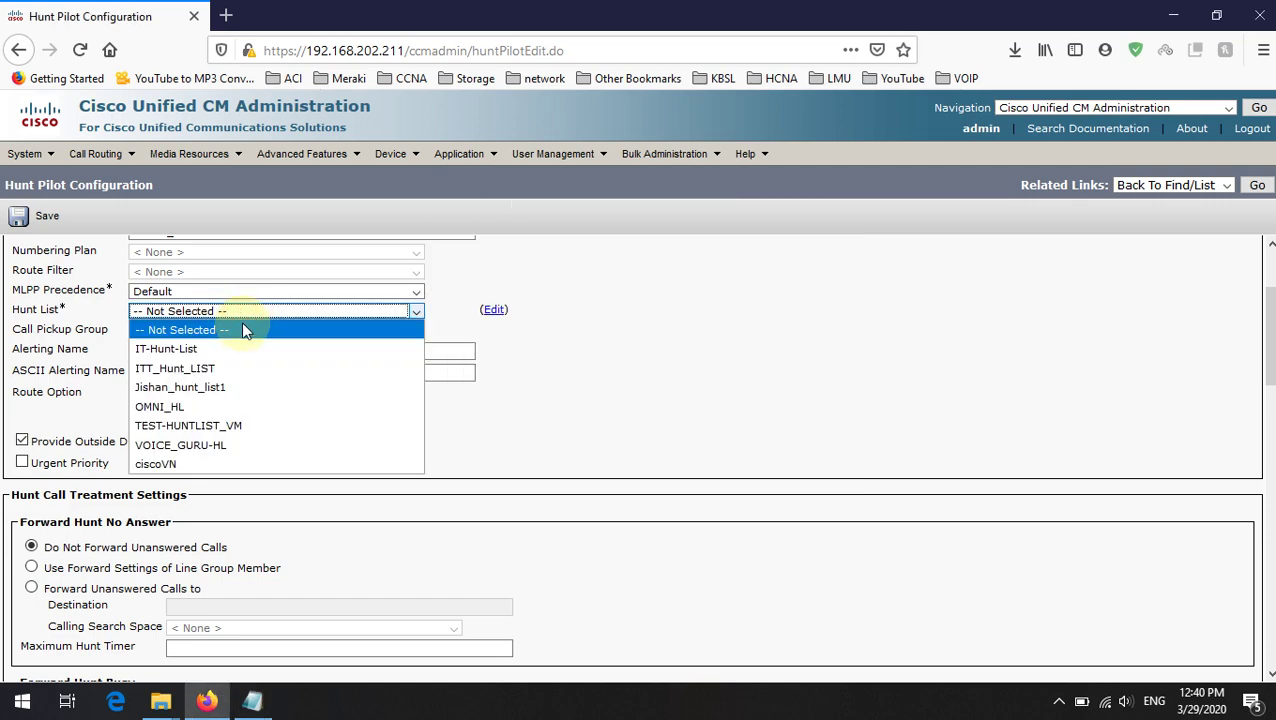
{"action": "left_click", "coordinate": [199, 445]}
{"action": "left_click", "coordinate": [646, 333]}
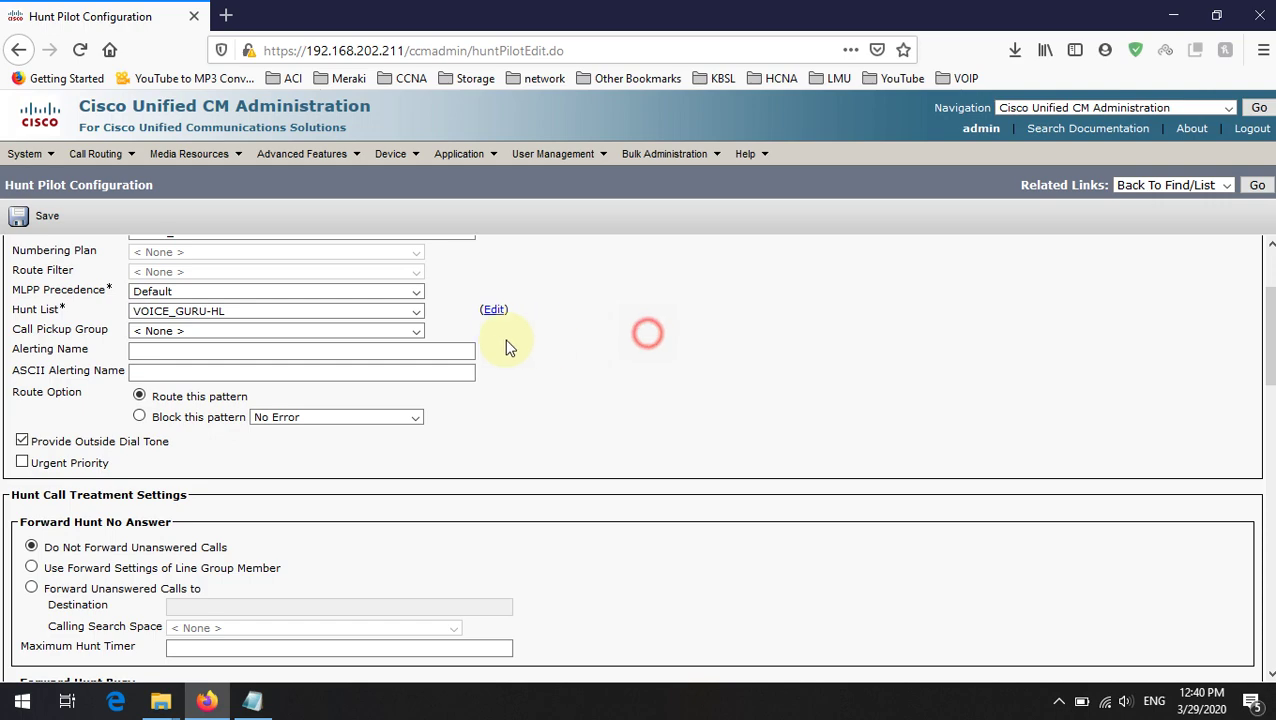
{"action": "left_click", "coordinate": [155, 338]}
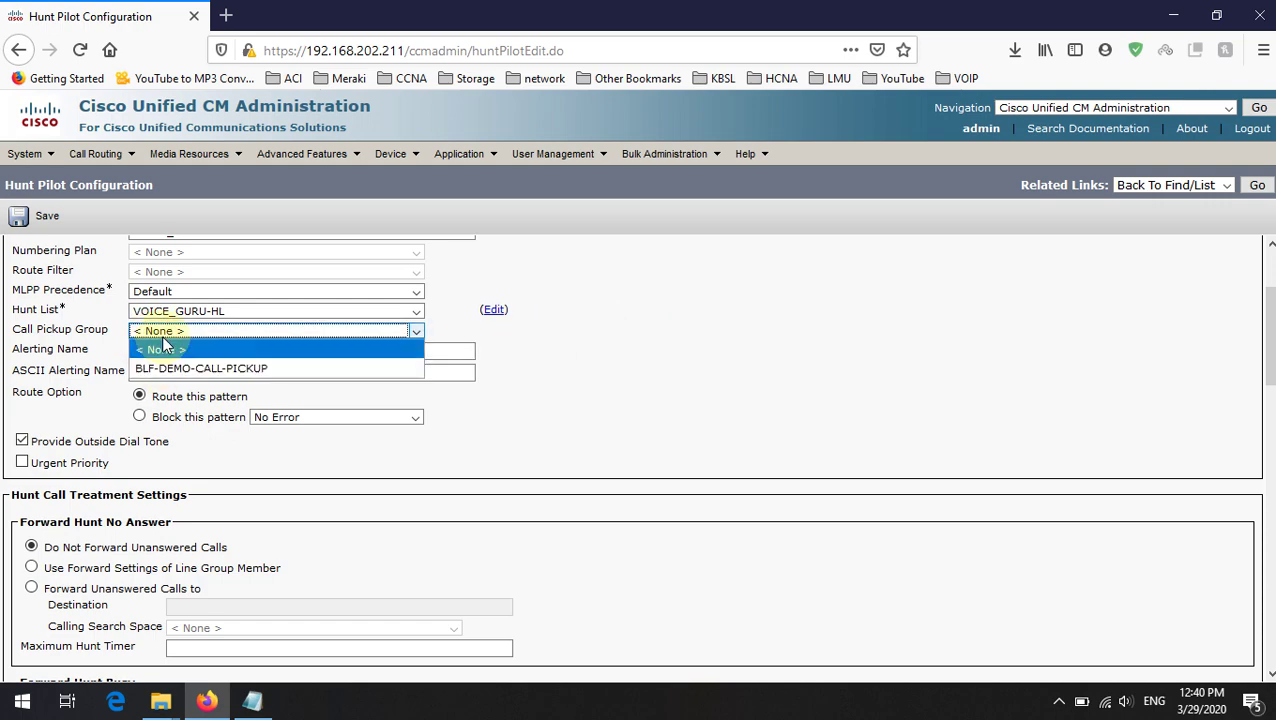
{"action": "left_click", "coordinate": [165, 343]}
{"action": "left_click", "coordinate": [603, 331]}
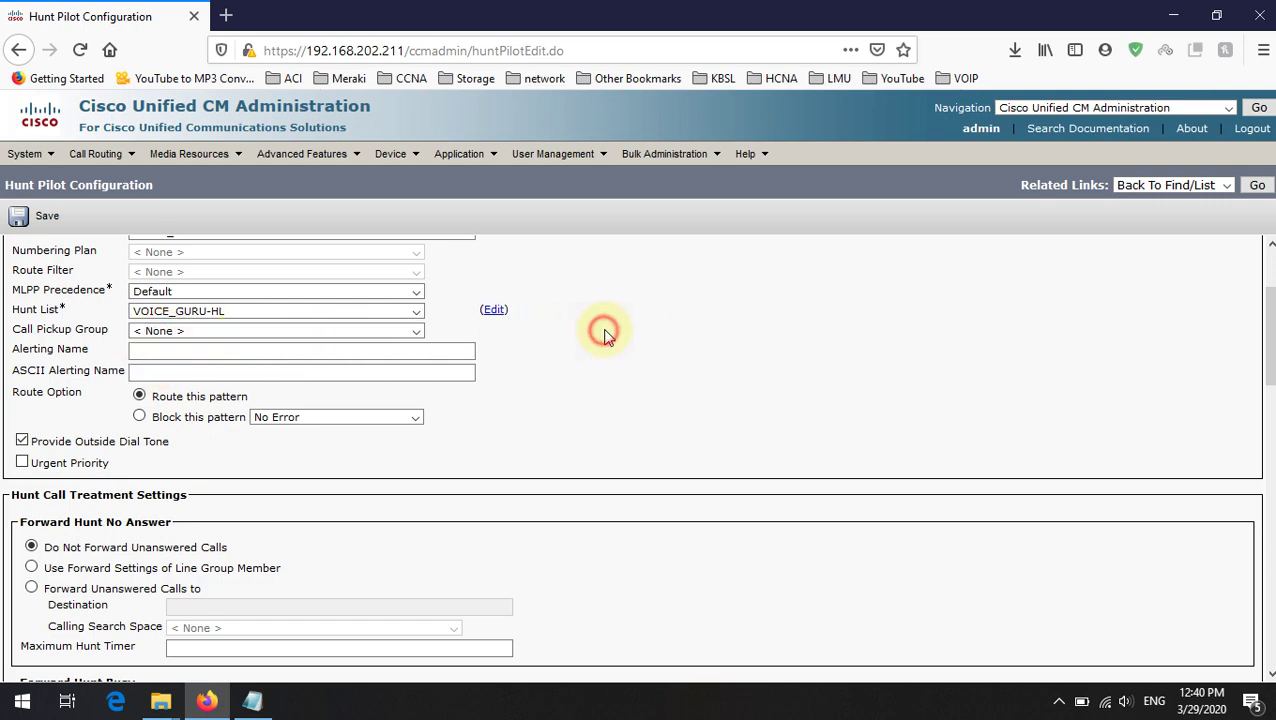
Step: Copy "Hunt Poilot Name" from Notepad into the pilot's Alerting Name and ASCII Alerting Name
{"action": "left_click", "coordinate": [242, 708]}
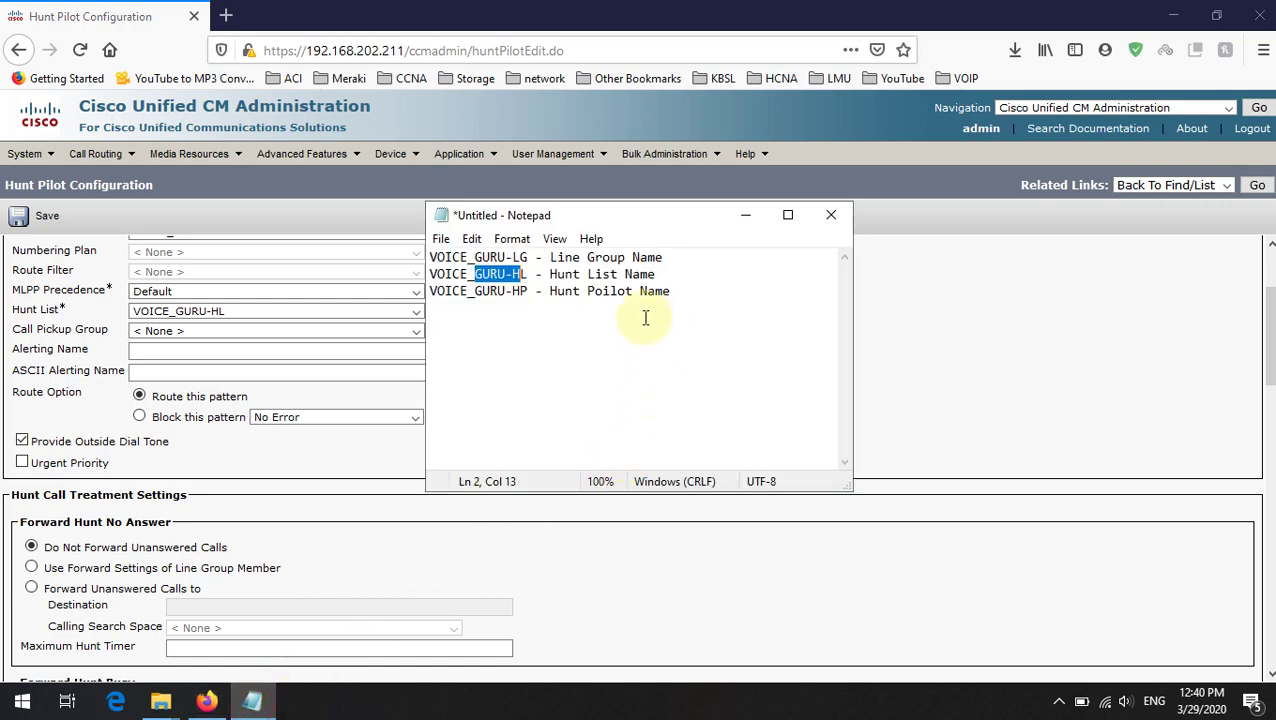
{"action": "left_click_drag", "start_coordinate": [550, 291], "coordinate": [670, 292]}
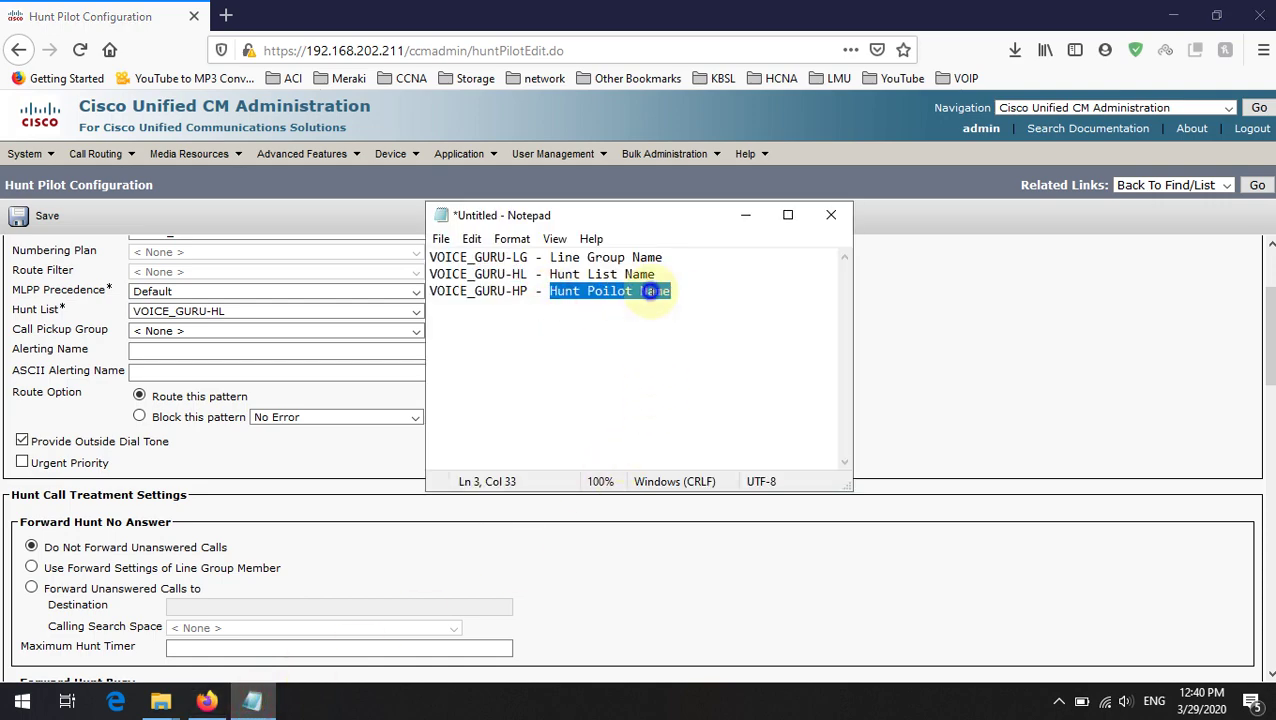
{"action": "right_click", "coordinate": [651, 293]}
{"action": "left_click", "coordinate": [687, 352]}
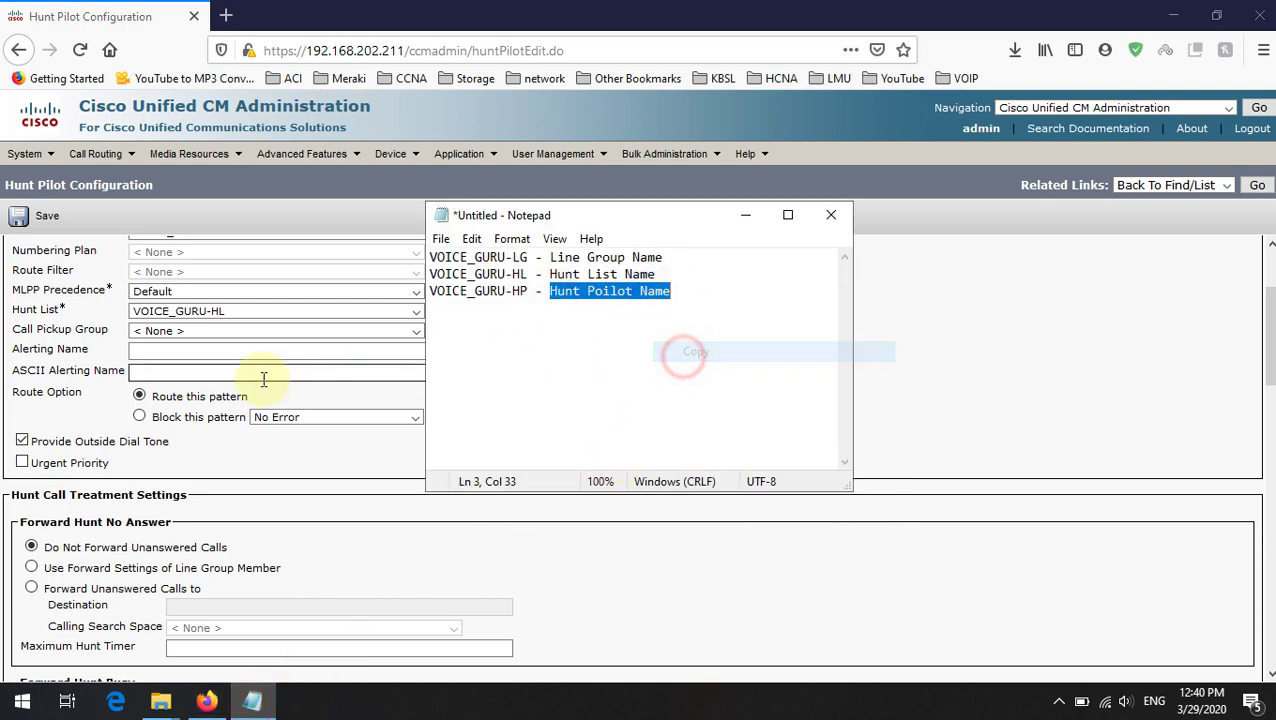
{"action": "left_click", "coordinate": [175, 350]}
{"action": "right_click", "coordinate": [170, 352]}
{"action": "left_click", "coordinate": [213, 435]}
{"action": "left_click", "coordinate": [177, 373]}
{"action": "right_click", "coordinate": [178, 376]}
{"action": "left_click", "coordinate": [220, 458]}
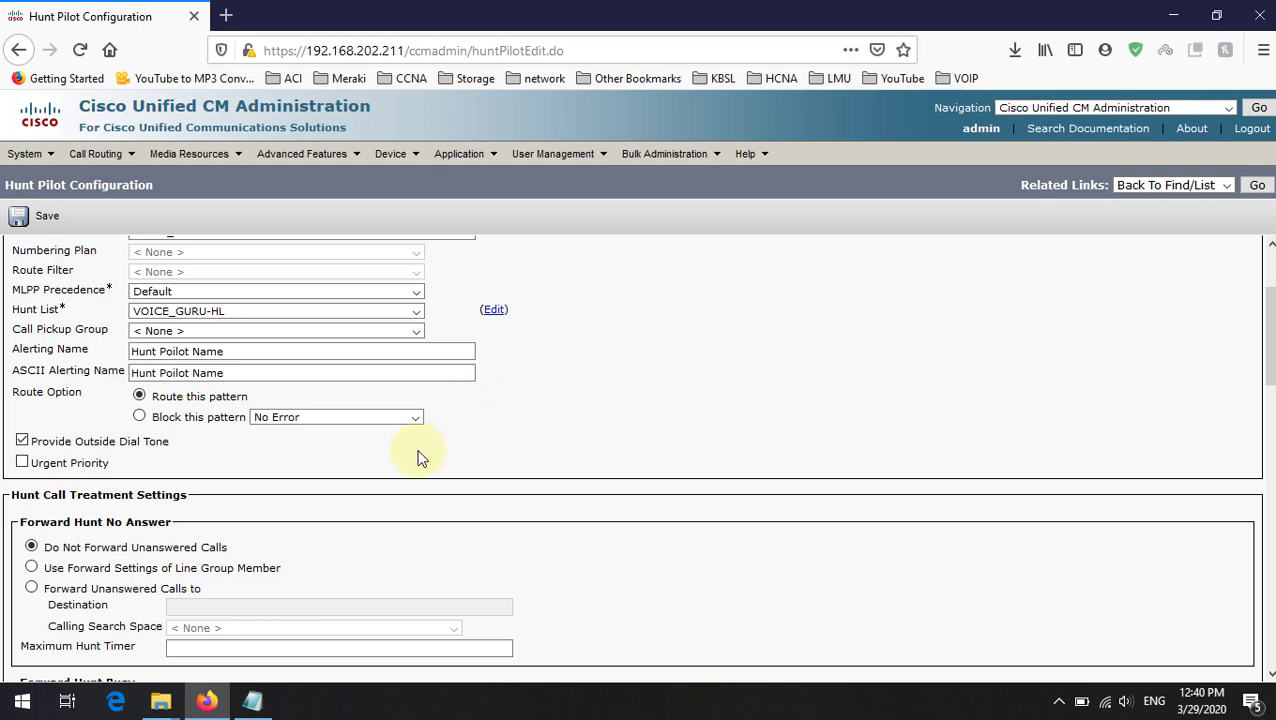
Step: Review the remaining call treatment, queueing and transformation settings without changing them, and save hunt pilot 9500
{"action": "scroll", "coordinate": [420, 458], "scroll_direction": "down", "scroll_amount": 8}
{"action": "scroll", "coordinate": [420, 458], "scroll_direction": "up", "scroll_amount": 3}
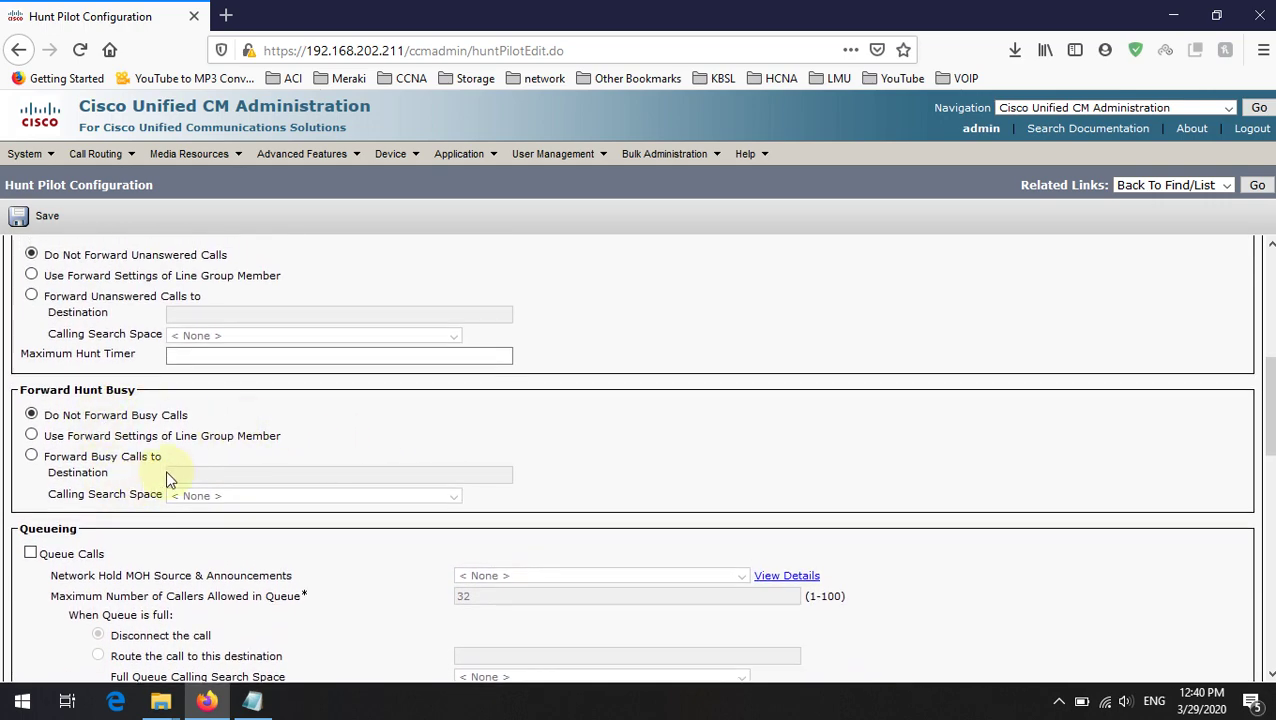
{"action": "scroll", "coordinate": [170, 478], "scroll_direction": "down", "scroll_amount": 14}
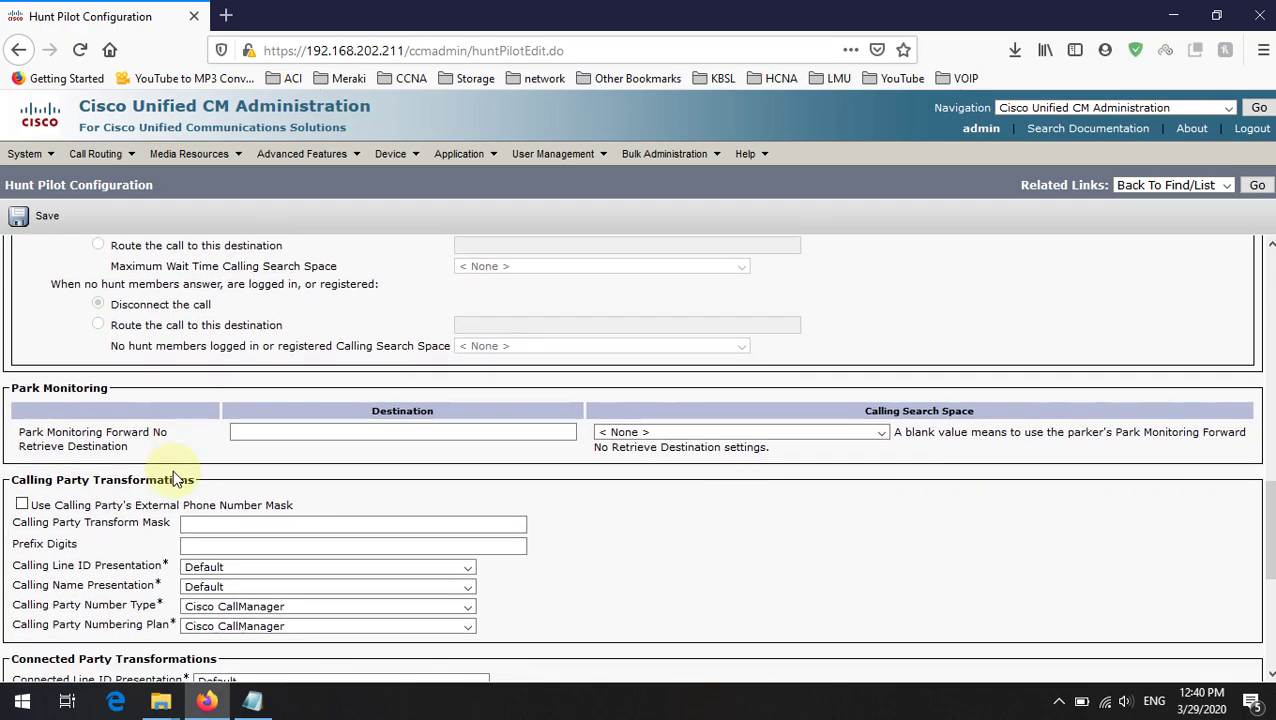
{"action": "scroll", "coordinate": [172, 478], "scroll_direction": "down", "scroll_amount": 6}
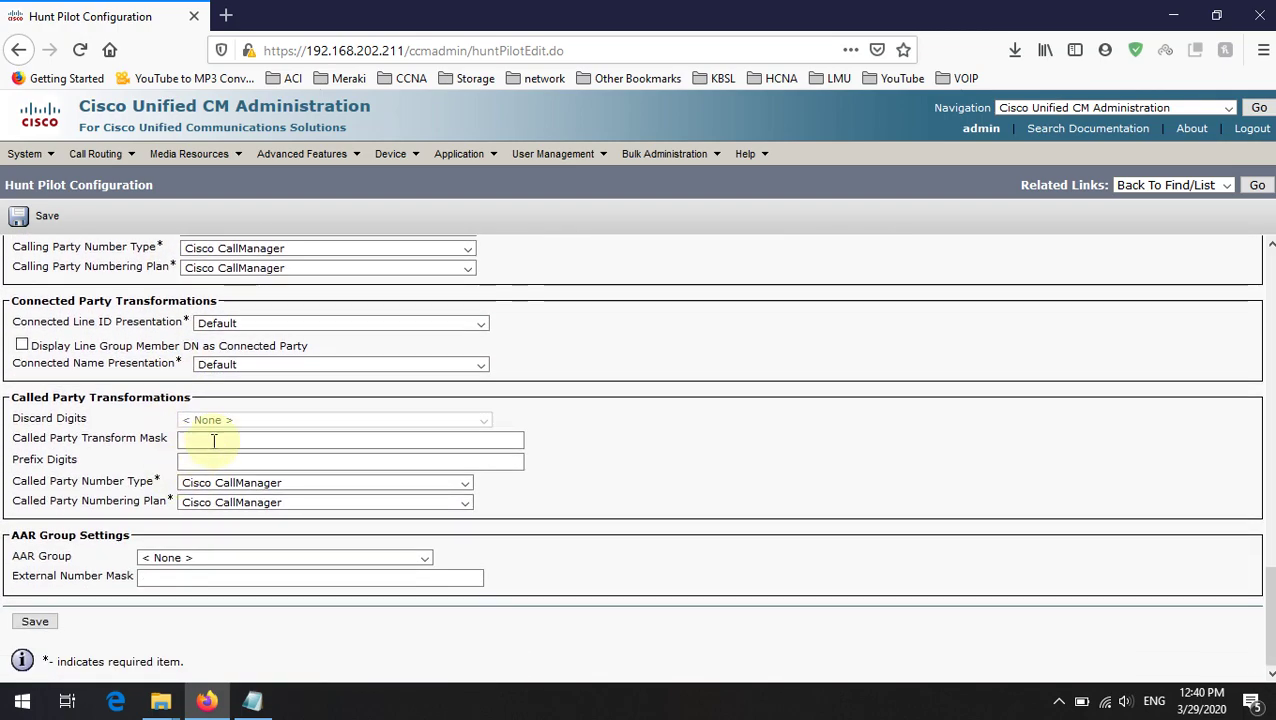
{"action": "scroll", "coordinate": [238, 415], "scroll_direction": "up", "scroll_amount": 12}
{"action": "scroll", "coordinate": [238, 415], "scroll_direction": "up", "scroll_amount": 10}
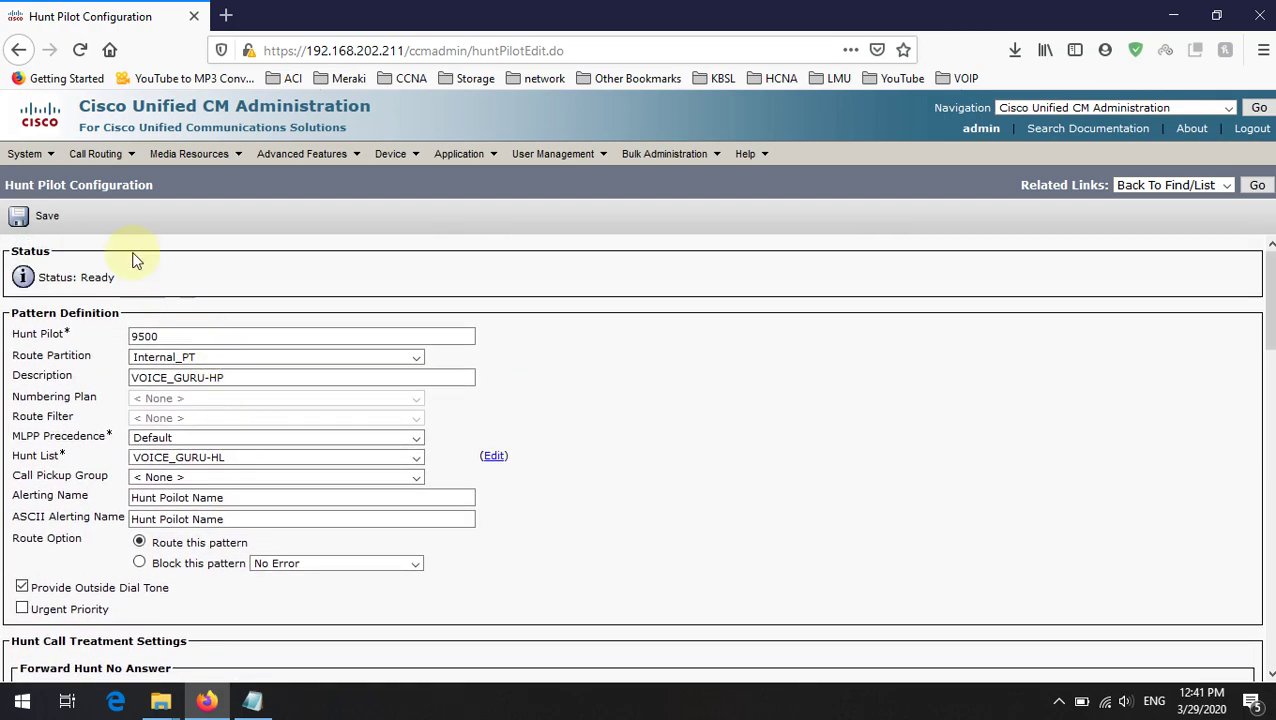
{"action": "left_click", "coordinate": [19, 219]}
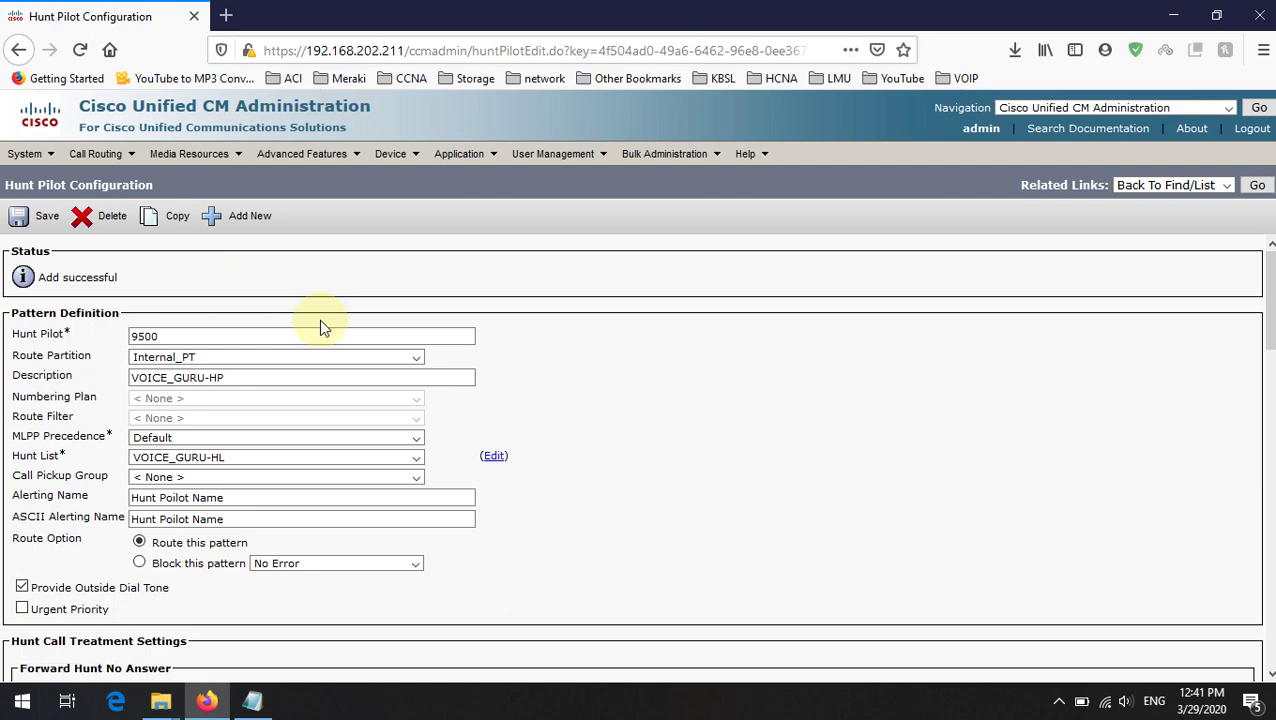
Step: Review the names in the Notepad notes and the number in the saved pilot's Hunt Pilot field
{"action": "left_click", "coordinate": [252, 701]}
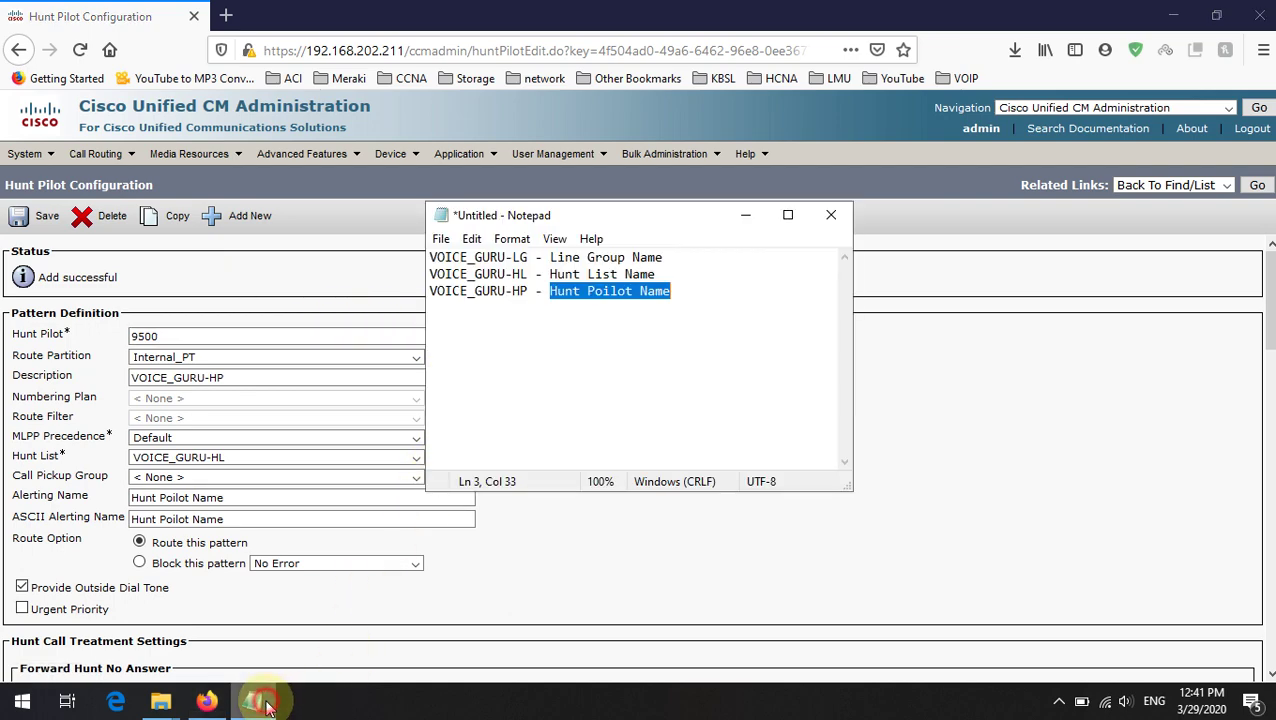
{"action": "left_click", "coordinate": [622, 374]}
{"action": "left_click", "coordinate": [262, 285]}
{"action": "left_click_drag", "start_coordinate": [177, 334], "coordinate": [128, 336]}
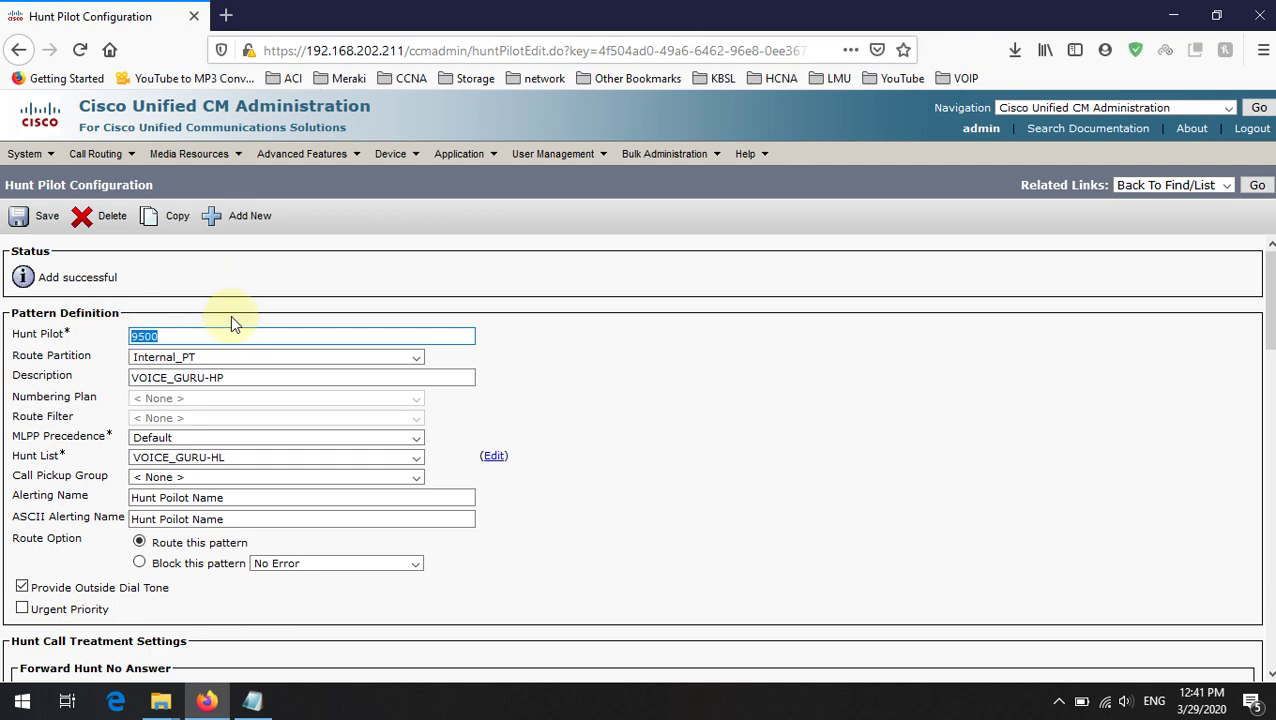
Step: Search the line groups for names containing "voice" and open VOICE_GURU-LG
{"action": "left_click", "coordinate": [129, 158]}
{"action": "mouse_move", "coordinate": [128, 168]}
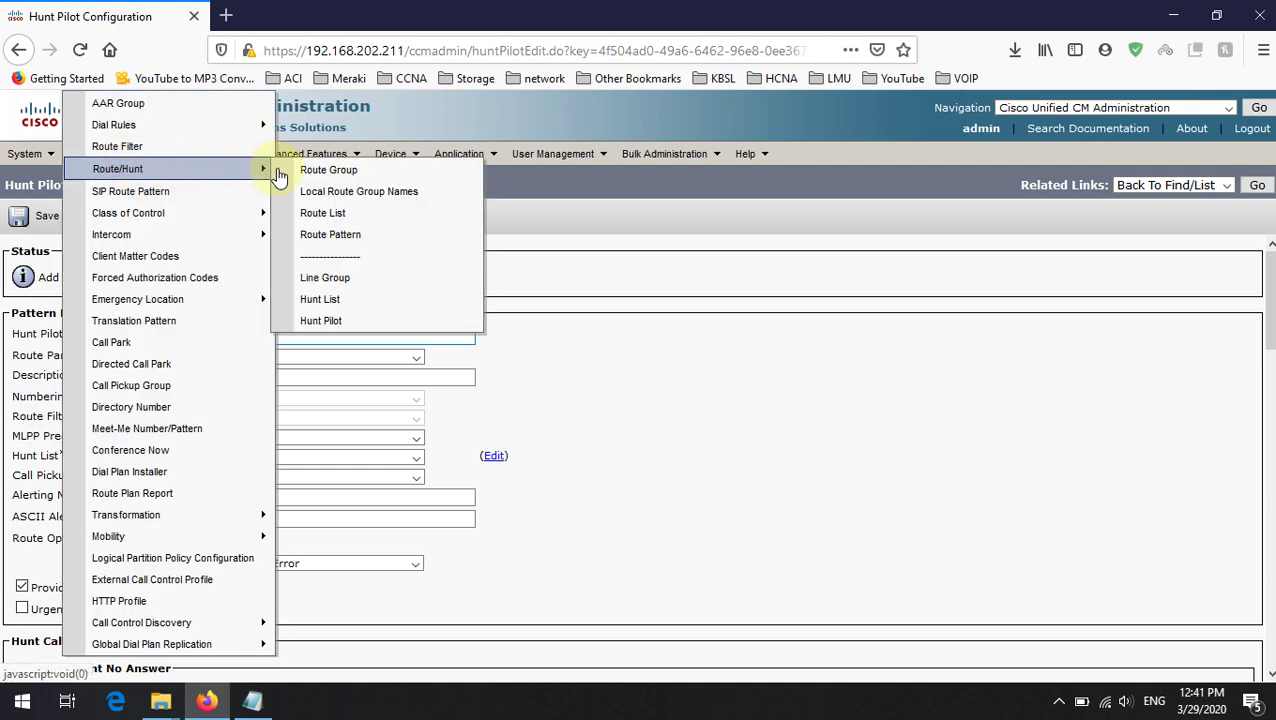
{"action": "left_click", "coordinate": [355, 277]}
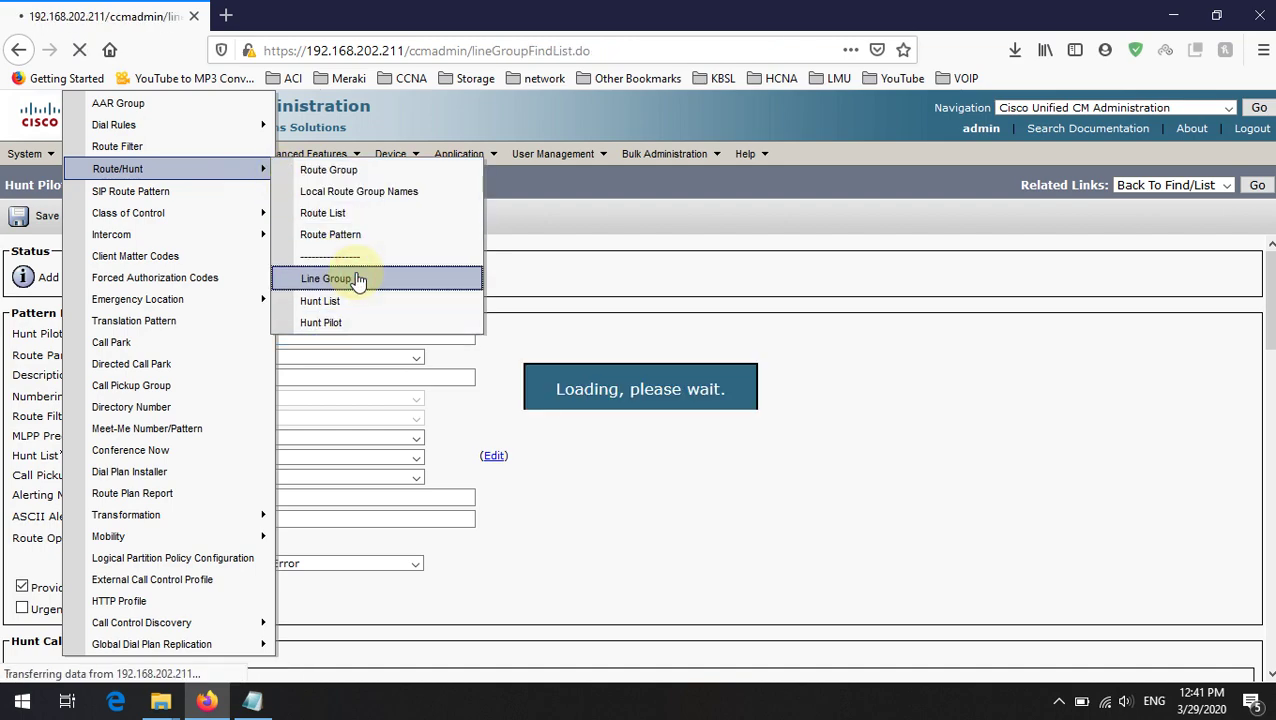
{"action": "left_click", "coordinate": [285, 278]}
{"action": "left_click", "coordinate": [285, 310]}
{"action": "left_click", "coordinate": [353, 277]}
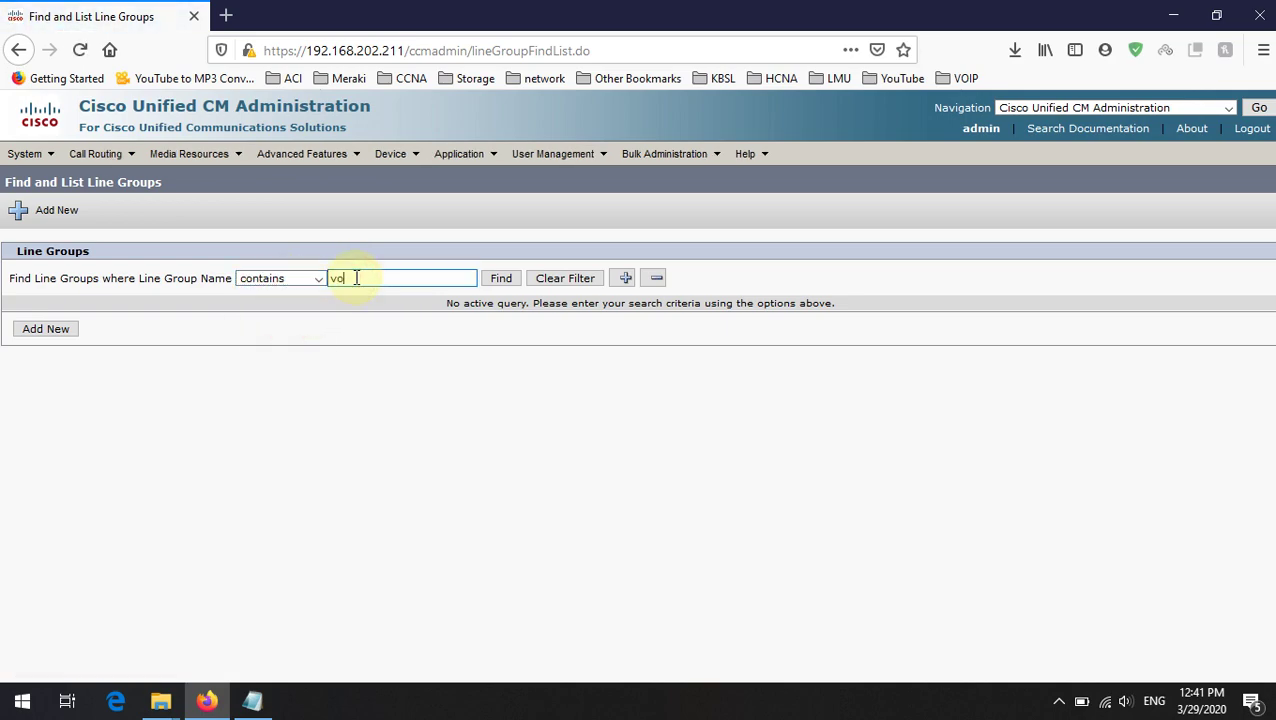
{"action": "key", "text": "Return"}
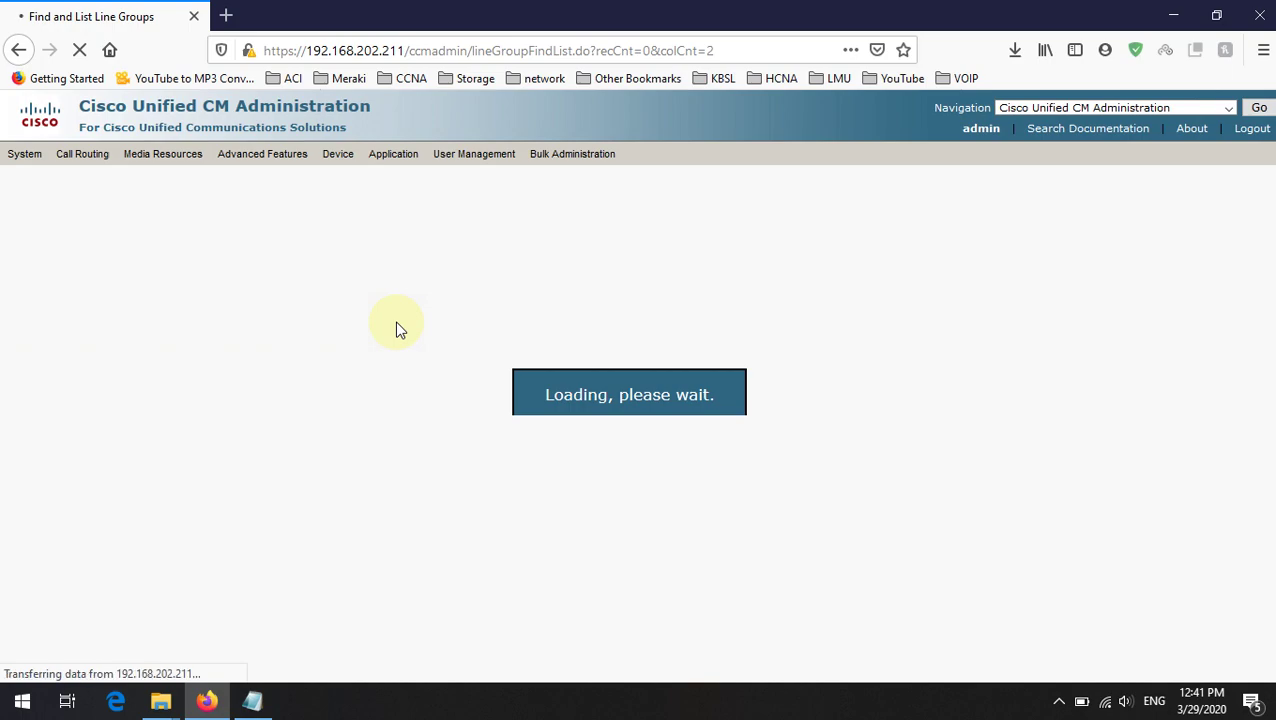
{"action": "left_click", "coordinate": [339, 397]}
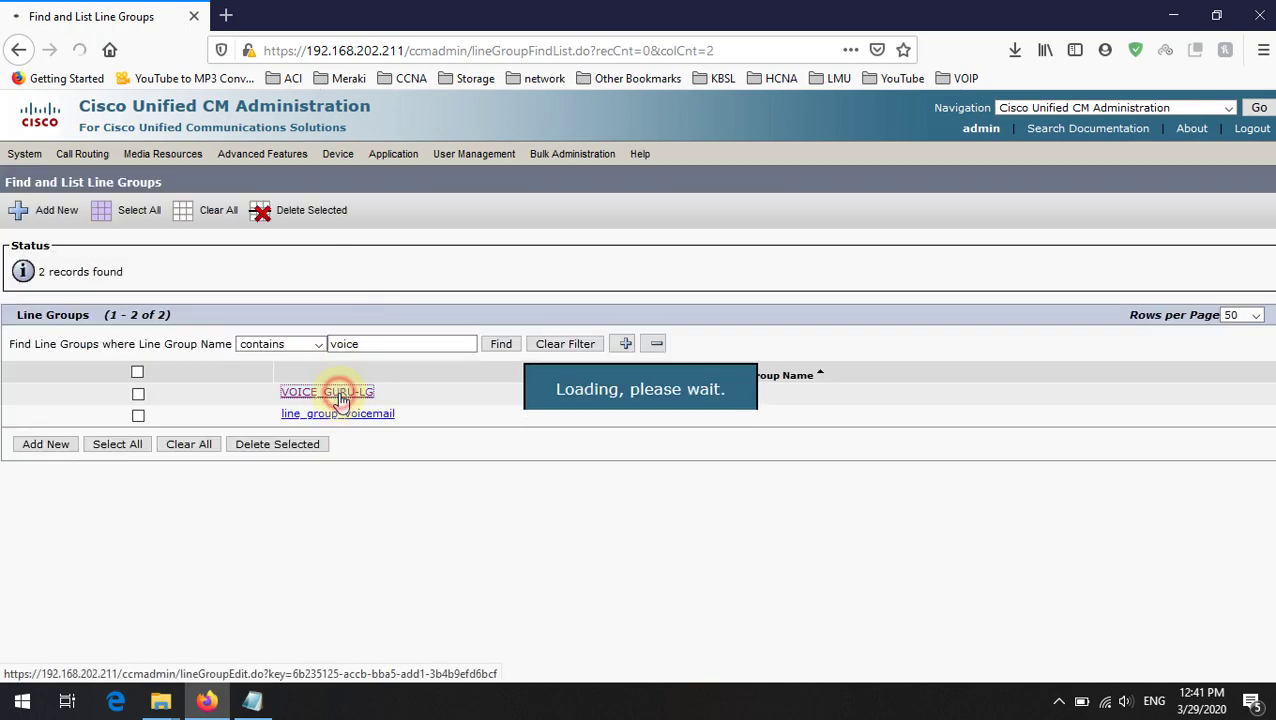
Step: Switch to Notepad and start a call flow line with "9500 -->" below the names, separated by a blank line
{"action": "left_click", "coordinate": [252, 701]}
{"action": "left_click", "coordinate": [697, 300]}
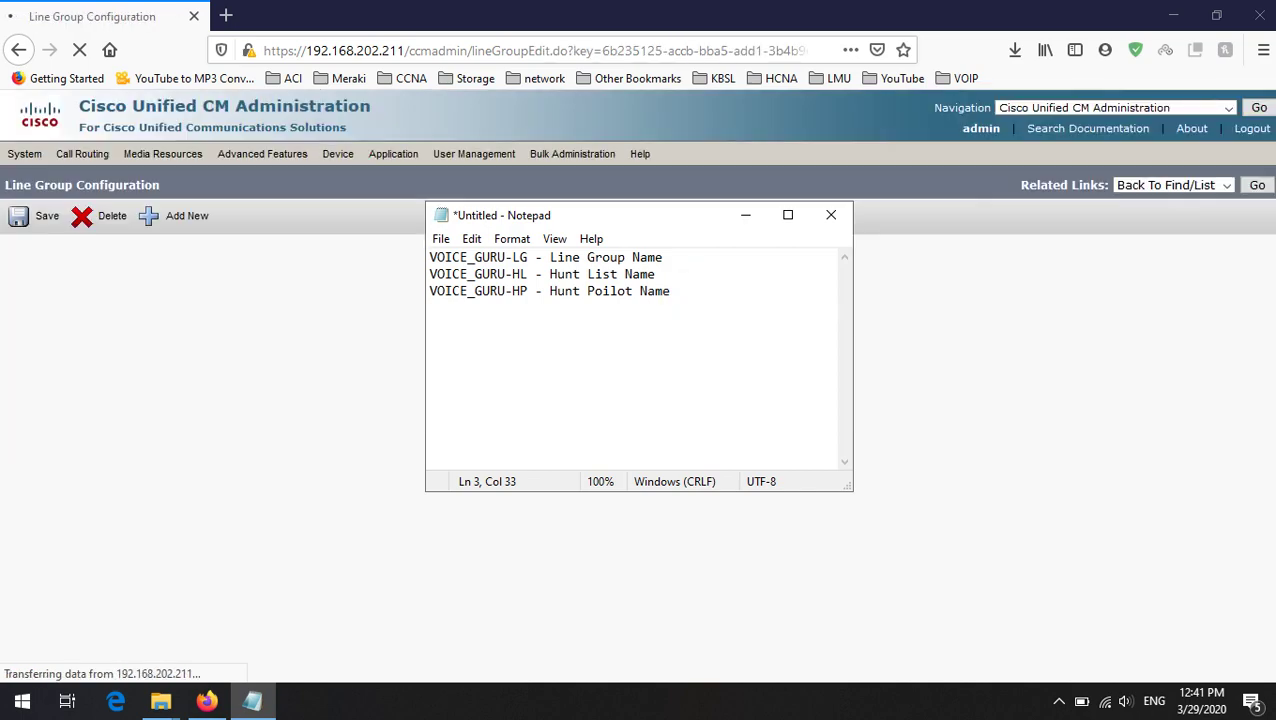
{"action": "key", "text": "Return"}
{"action": "key", "text": "Return"}
{"action": "type", "text": "9500 -->"}
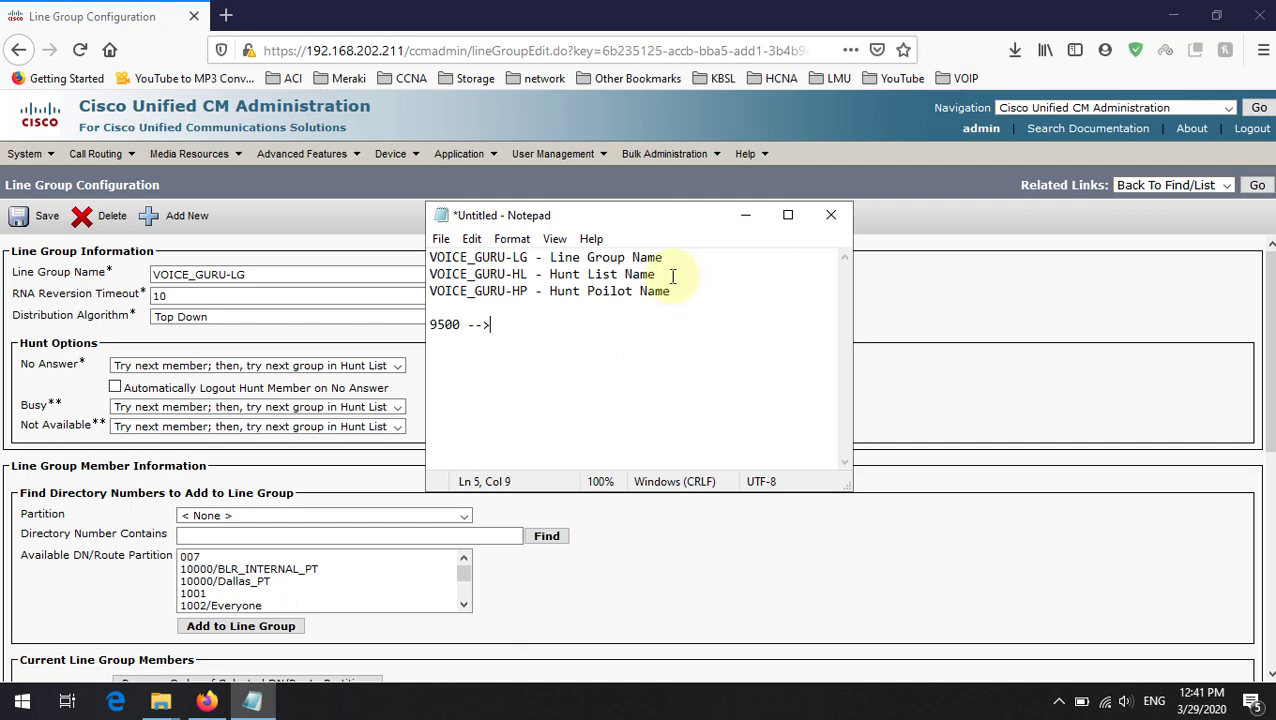
Step: Check the line group's selected members and complete the Notepad line as "9500 -->9001 -->9002---> 9003"
{"action": "left_click", "coordinate": [684, 592]}
{"action": "scroll", "coordinate": [600, 570], "scroll_direction": "down", "scroll_amount": 4}
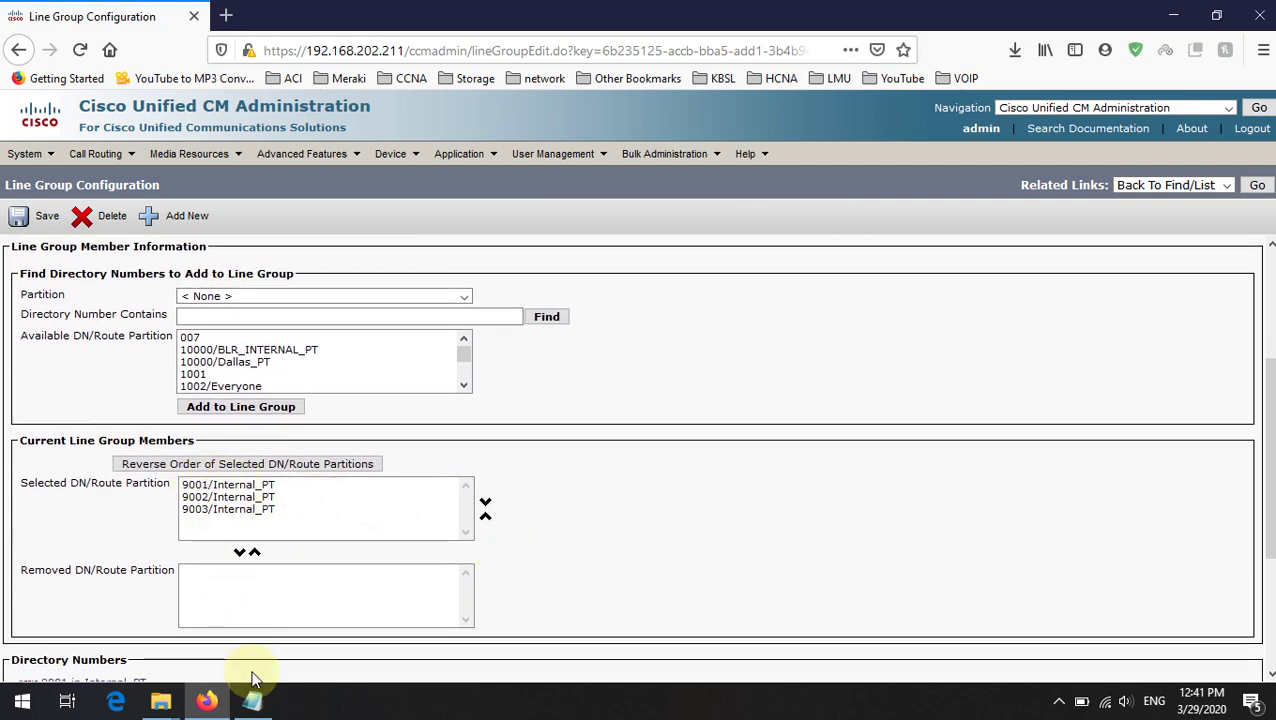
{"action": "left_click", "coordinate": [252, 701]}
{"action": "type", "text": "00 -->9001 -->9002---> 9003"}
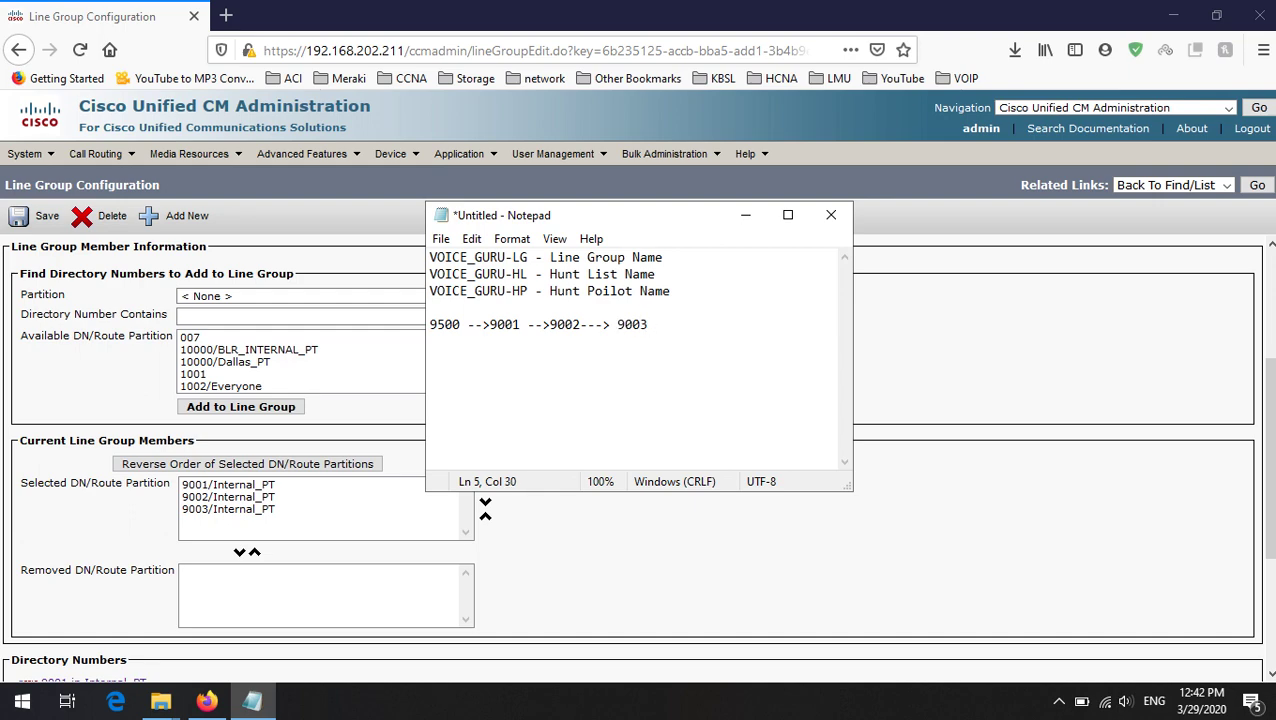
Step: Review the line group, hunt list and hunt pilot names and the call flow line in Notepad
{"action": "left_click", "coordinate": [527, 291]}
{"action": "left_click_drag", "start_coordinate": [460, 257], "coordinate": [530, 274]}
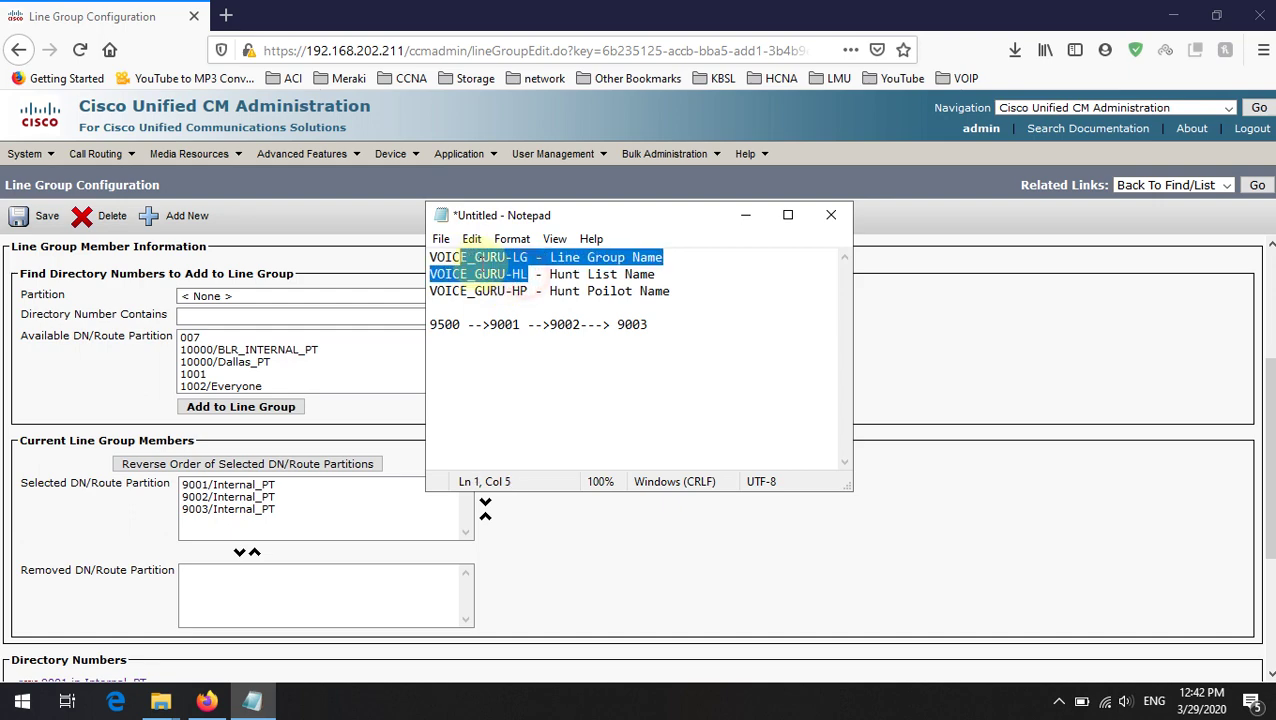
{"action": "left_click", "coordinate": [527, 257]}
{"action": "left_click_drag", "start_coordinate": [670, 291], "coordinate": [431, 257]}
{"action": "left_click_drag", "start_coordinate": [660, 325], "coordinate": [427, 324]}
{"action": "left_click_drag", "start_coordinate": [672, 292], "coordinate": [426, 257]}
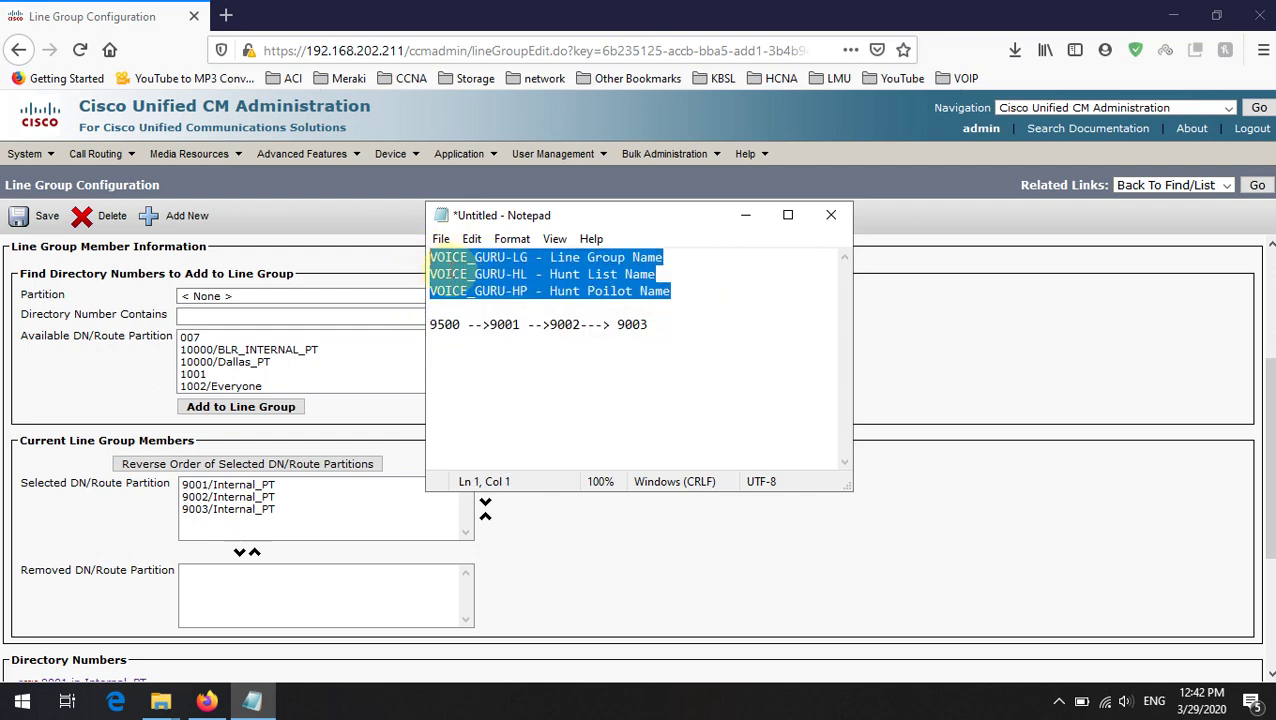
{"action": "left_click", "coordinate": [660, 325]}
{"action": "left_click_drag", "start_coordinate": [468, 325], "coordinate": [672, 325]}
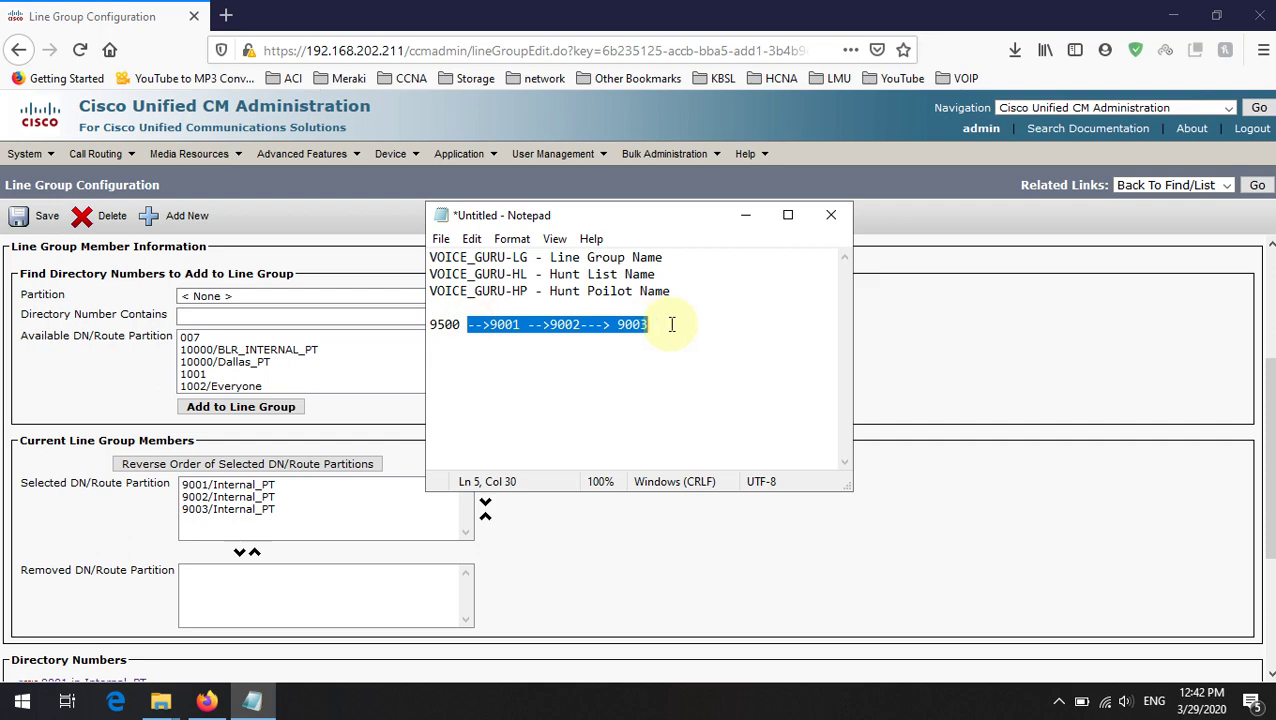
Step: Minimize Notepad and the browser to show the desktop
{"action": "left_click", "coordinate": [745, 216]}
{"action": "left_click", "coordinate": [1156, 17]}
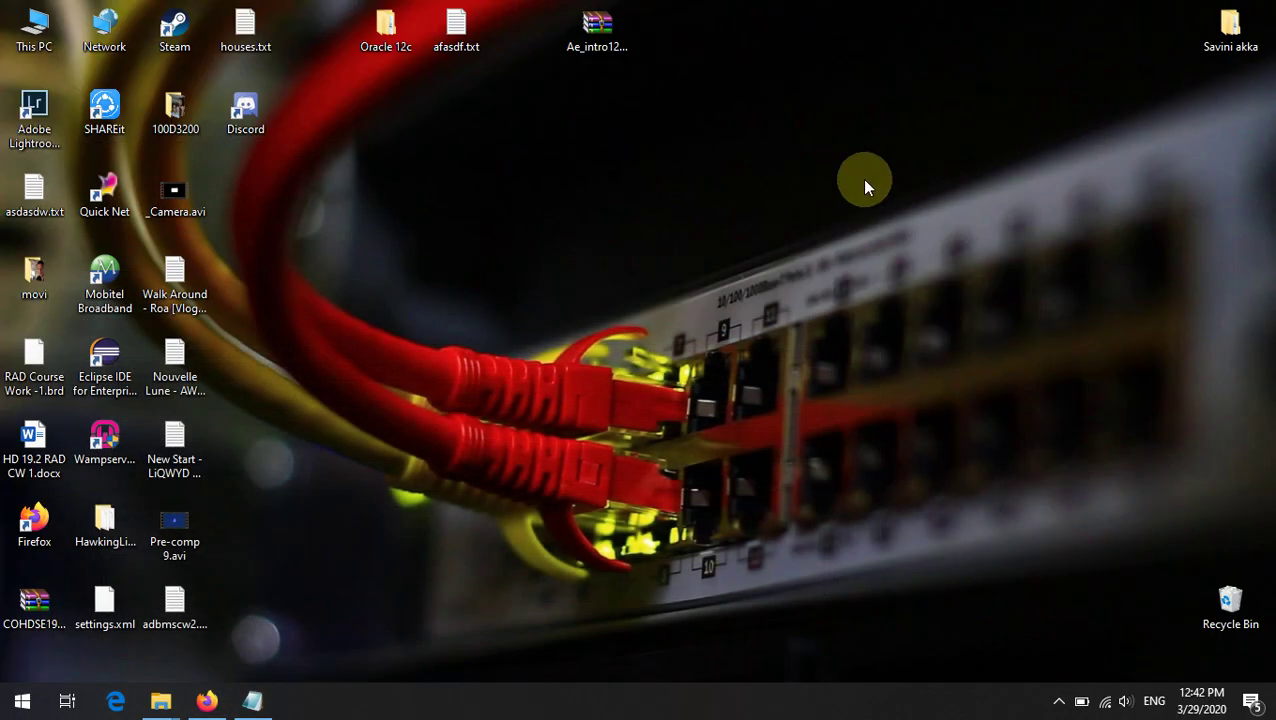
{"action": "right_click", "coordinate": [648, 238]}
{"action": "left_click", "coordinate": [672, 292]}
{"action": "right_click", "coordinate": [560, 289]}
{"action": "left_click", "coordinate": [600, 344]}
{"action": "right_click", "coordinate": [530, 285]}
{"action": "left_click", "coordinate": [570, 333]}
{"action": "right_click", "coordinate": [543, 292]}
{"action": "left_click", "coordinate": [600, 348]}
{"action": "right_click", "coordinate": [543, 299]}
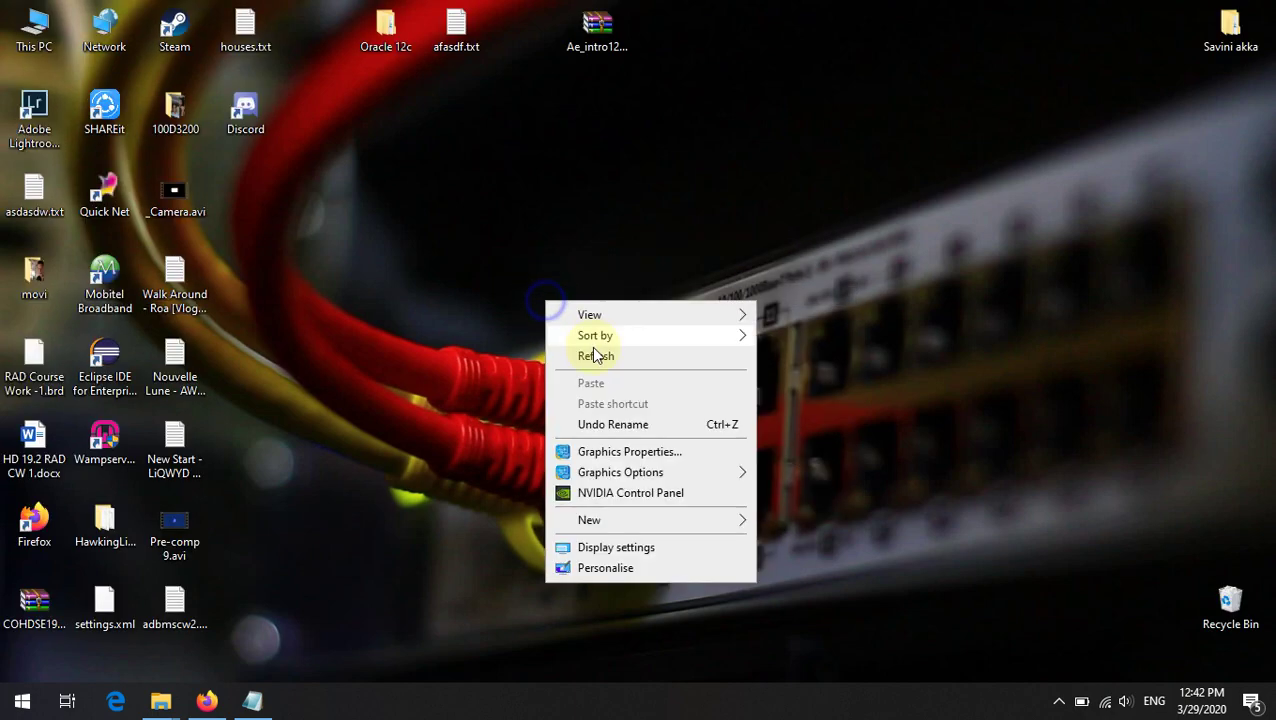